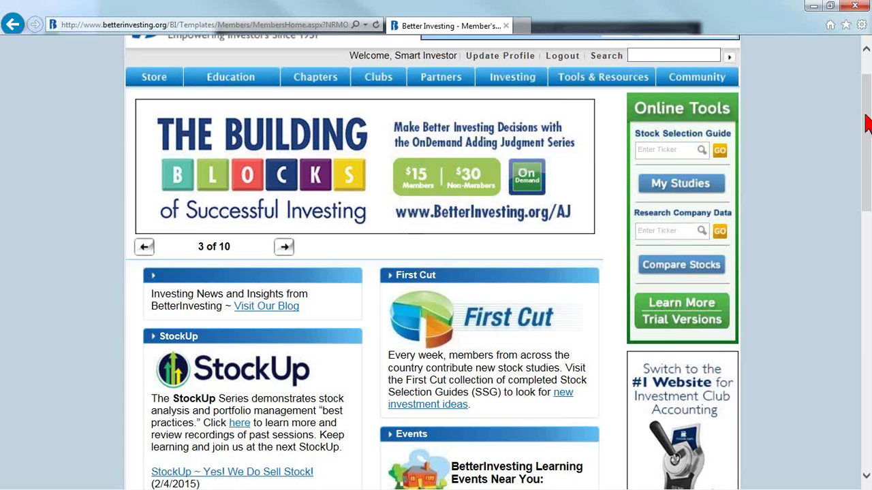
Open My Classes in the Education section and examine the Introduction to the SSG and Adding Judgment to Your SSG series.
scroll(867, 124, up, 2)
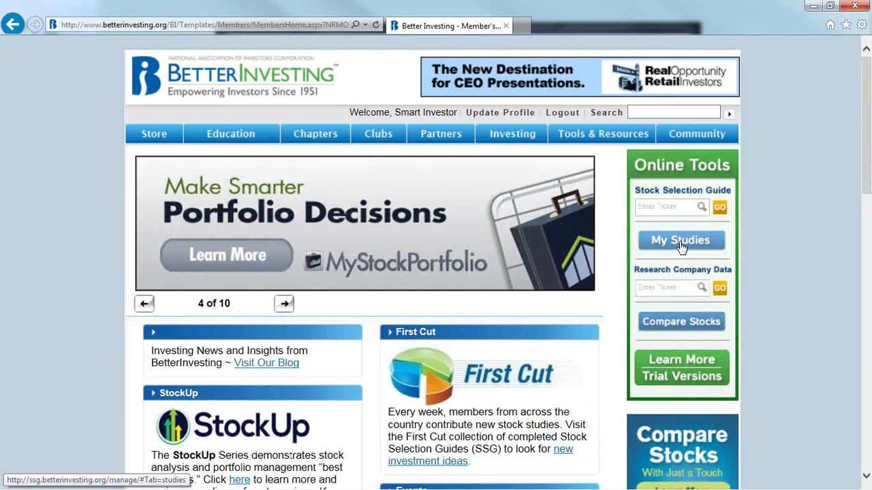
mouse_move(230, 135)
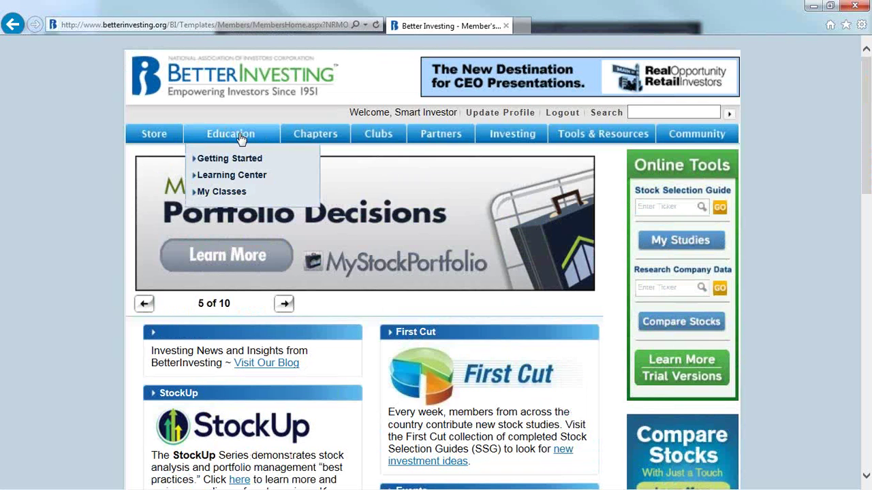
click(239, 135)
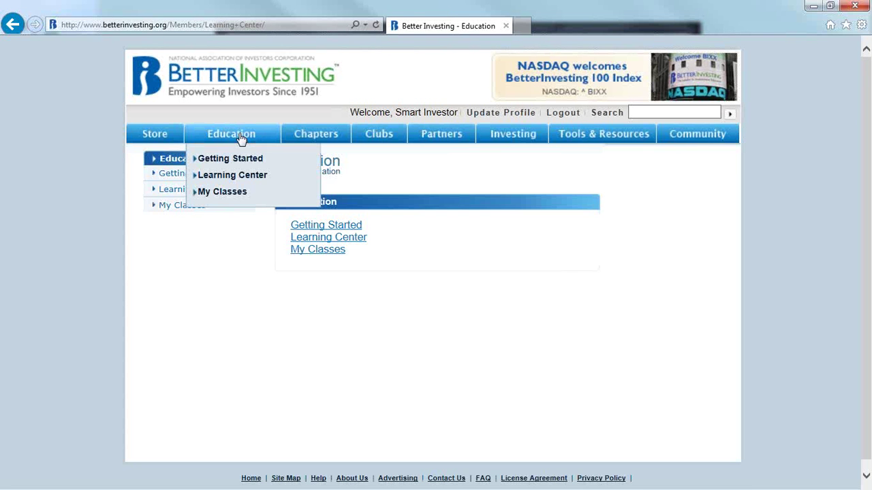
click(229, 193)
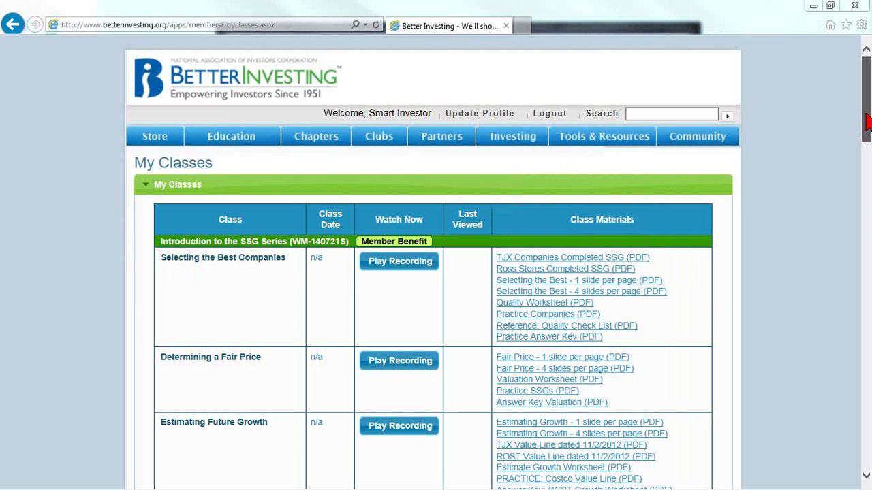
scroll(868, 121, down, 8)
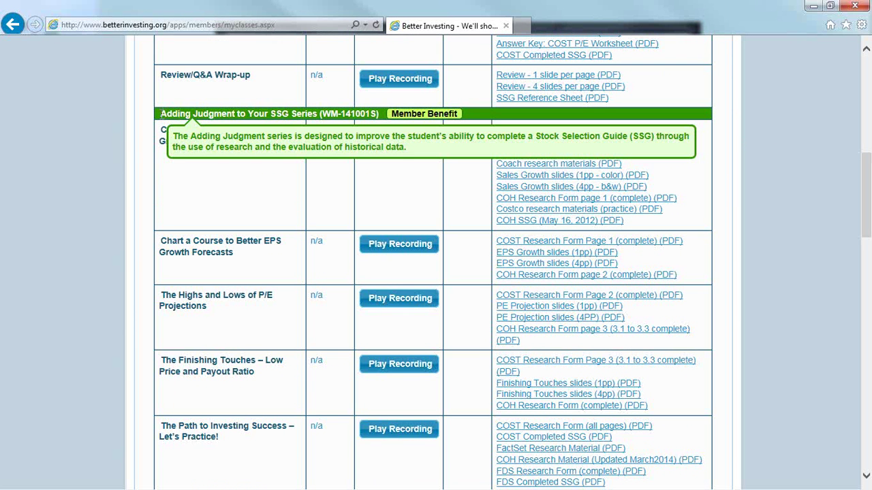
drag(161, 114, 317, 114)
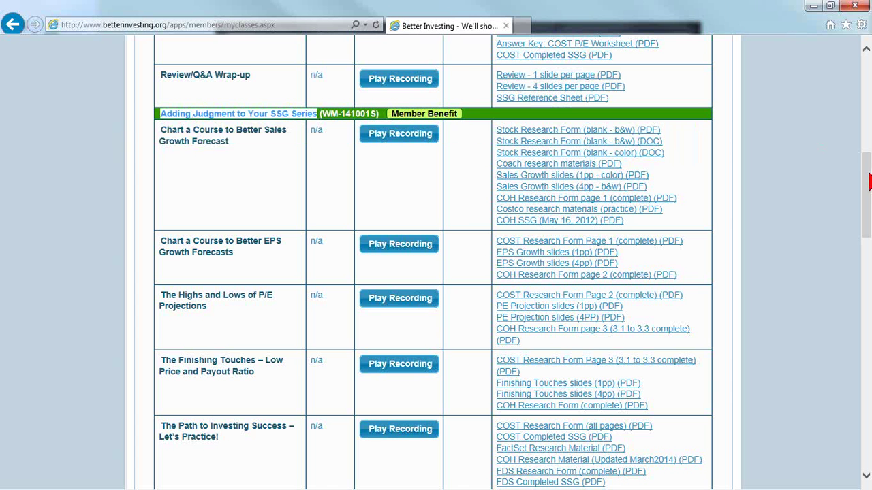
drag(869, 179, 867, 95)
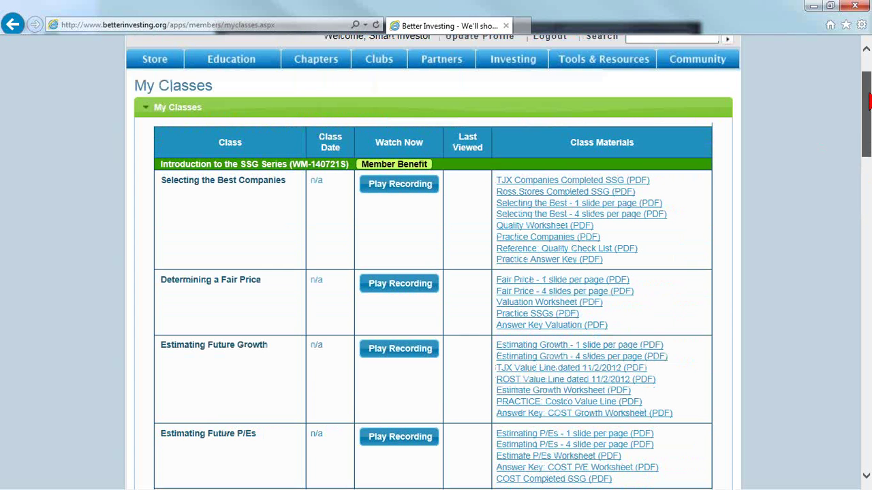
drag(159, 170, 261, 173)
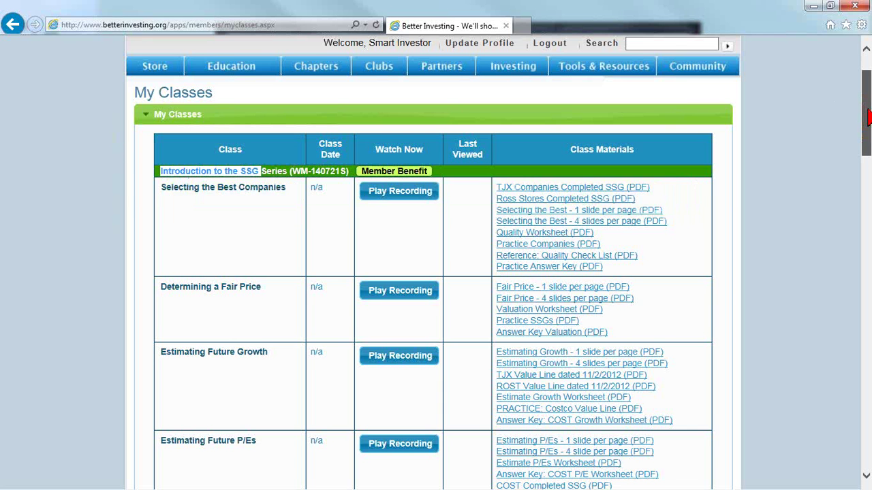
drag(869, 117, 866, 101)
Open My Studies from the members' home page and expand the Portfolios section.
click(249, 78)
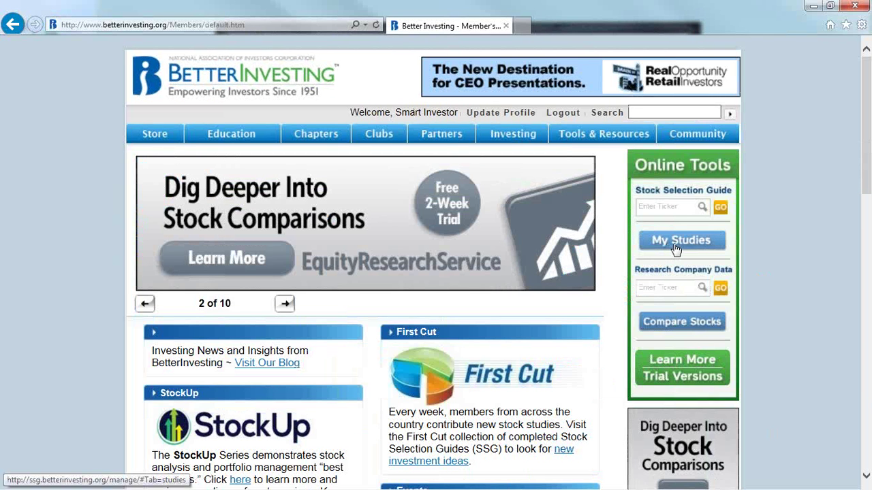
click(654, 246)
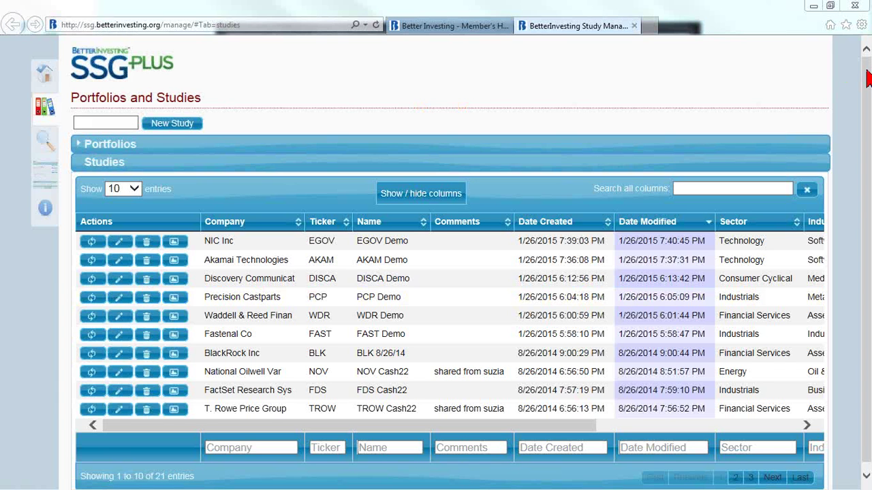
drag(868, 79, 866, 129)
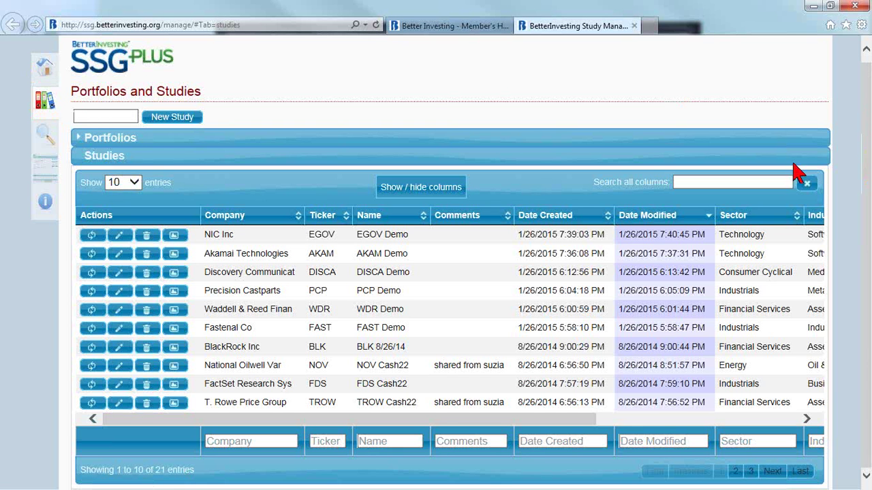
click(107, 139)
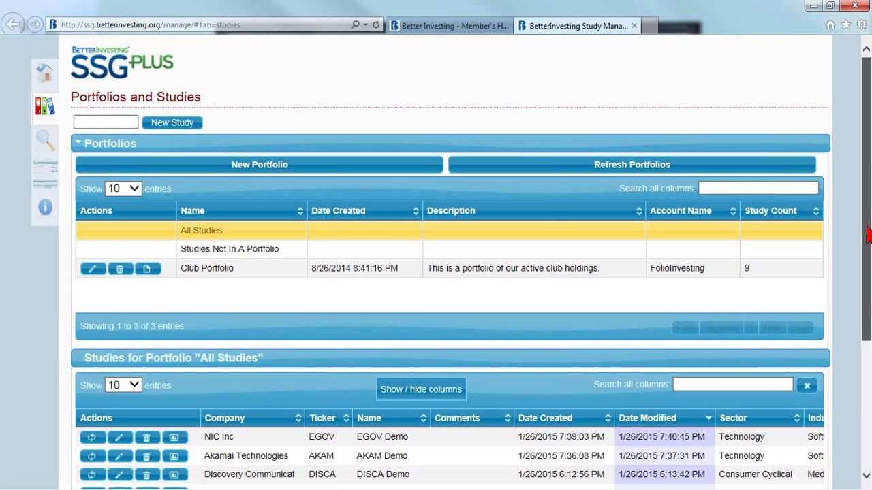
Examine the studies listed under All Studies, including the entry count and the entries-per-page options.
drag(869, 186, 869, 315)
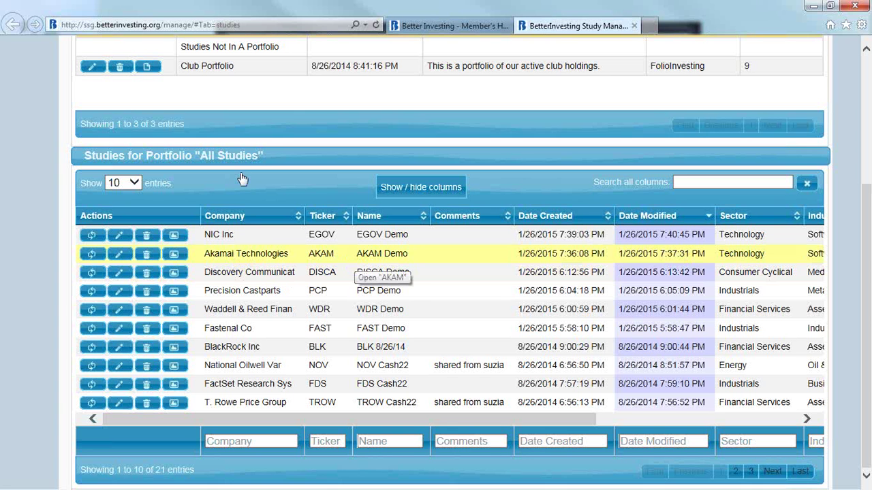
drag(231, 169, 91, 167)
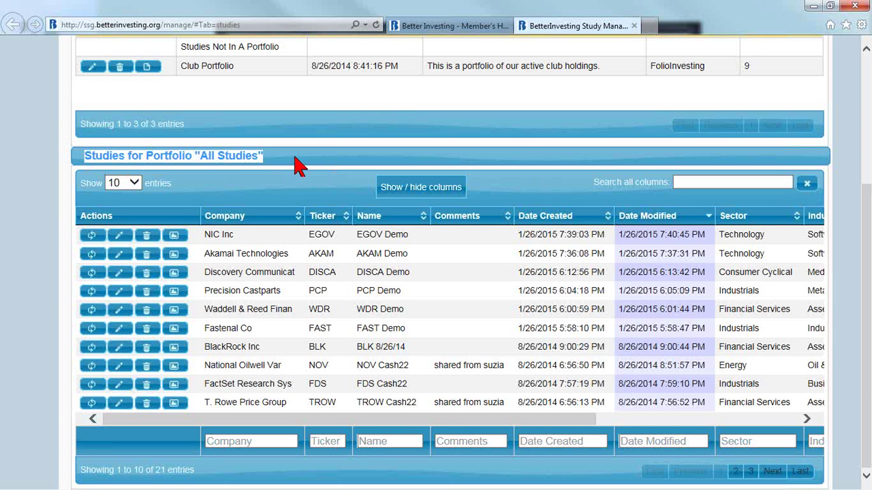
drag(202, 472, 81, 475)
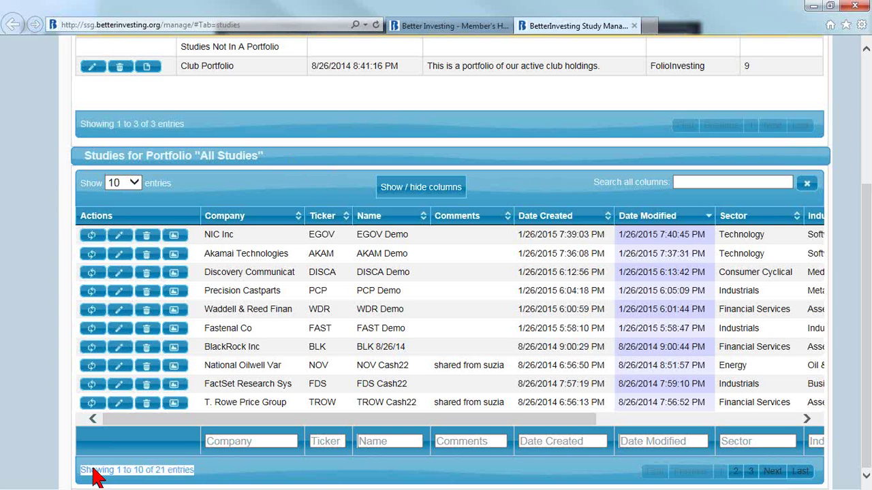
click(135, 185)
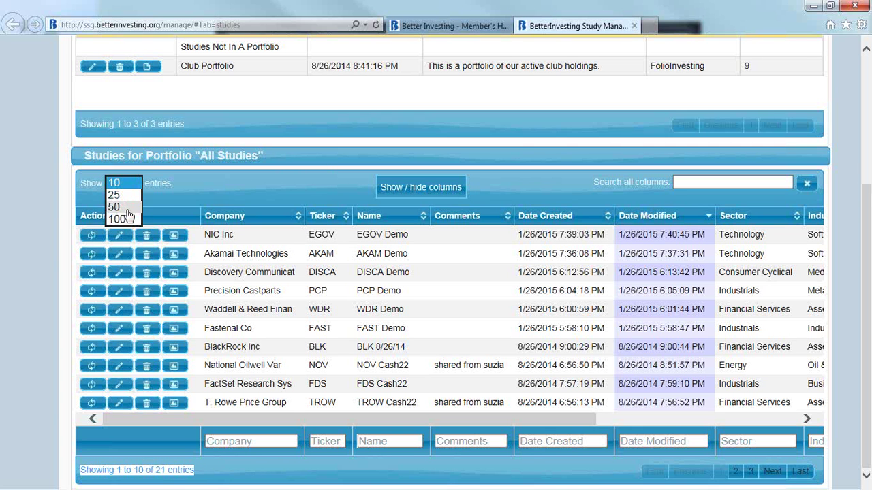
click(196, 193)
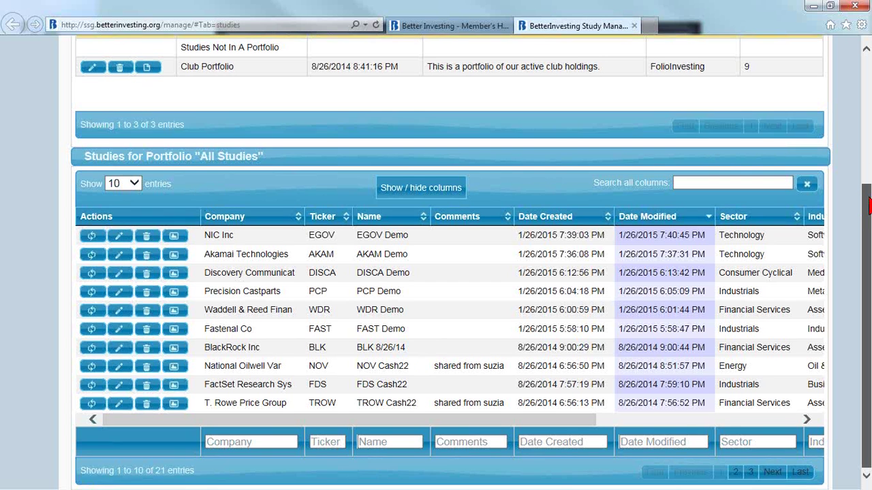
drag(868, 207, 870, 231)
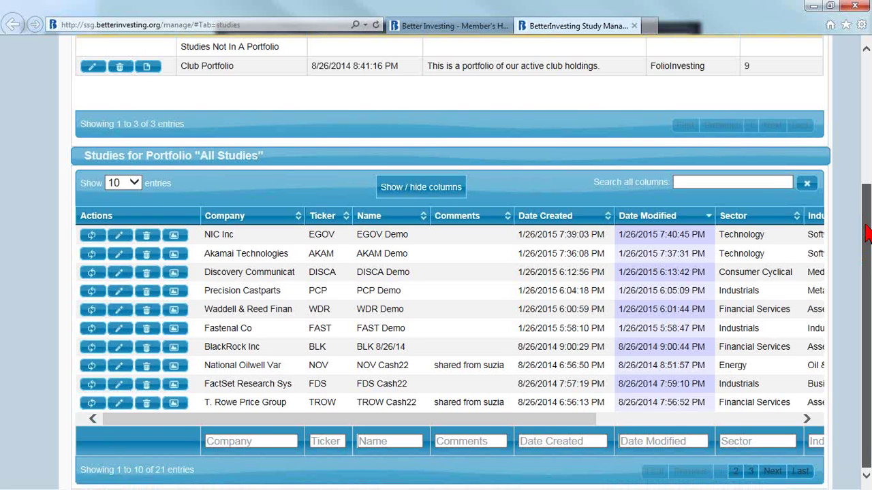
scroll(868, 233, up, 2)
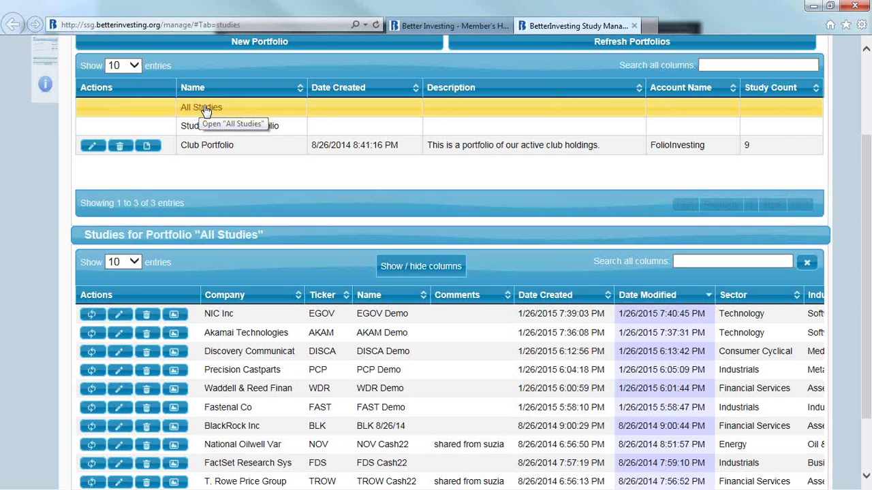
List the studies under Studies Not In A Portfolio and look through them.
click(264, 133)
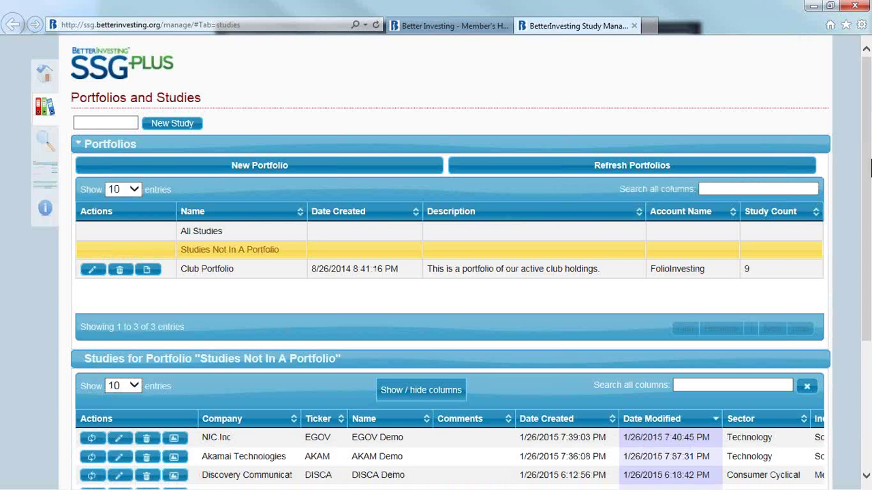
drag(867, 196, 867, 213)
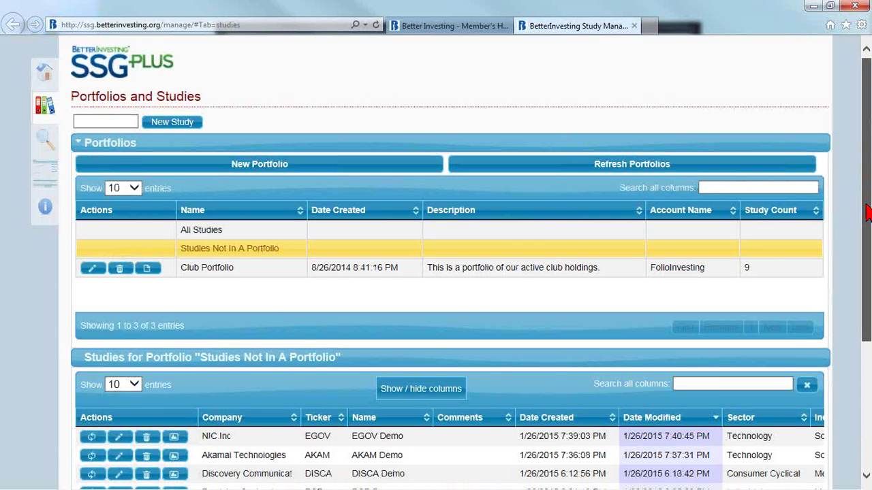
scroll(866, 213, down, 3)
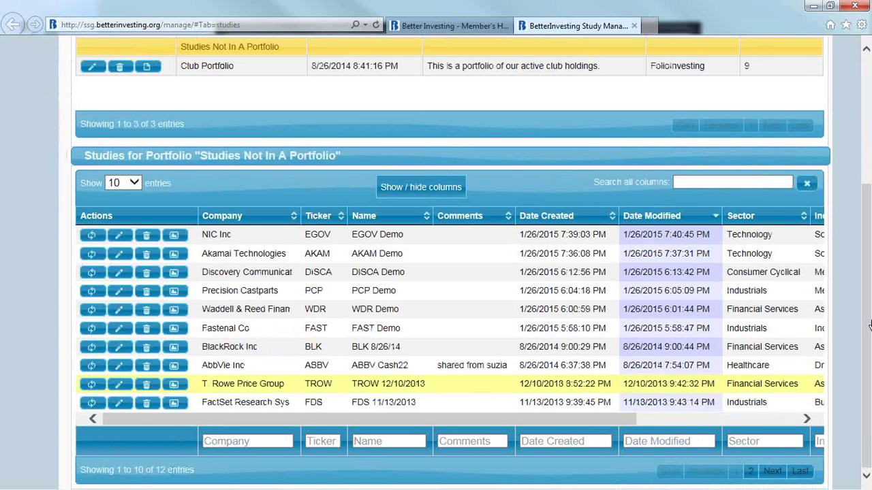
click(869, 308)
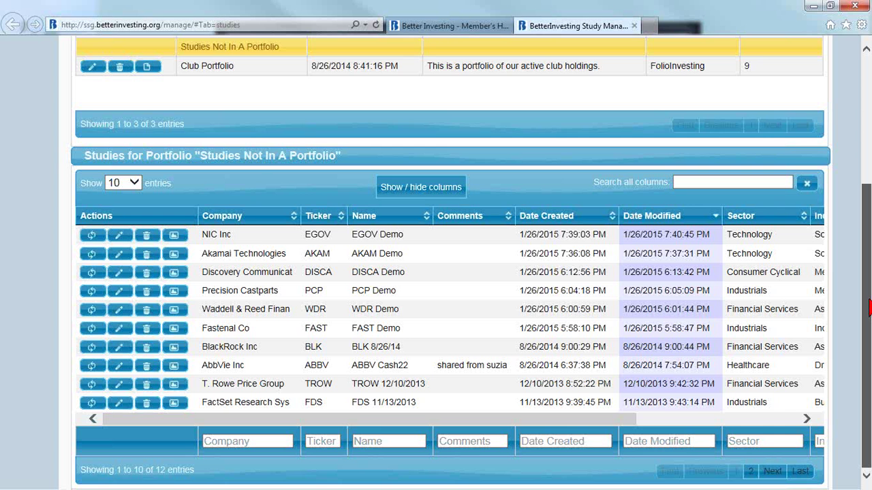
drag(869, 308, 869, 271)
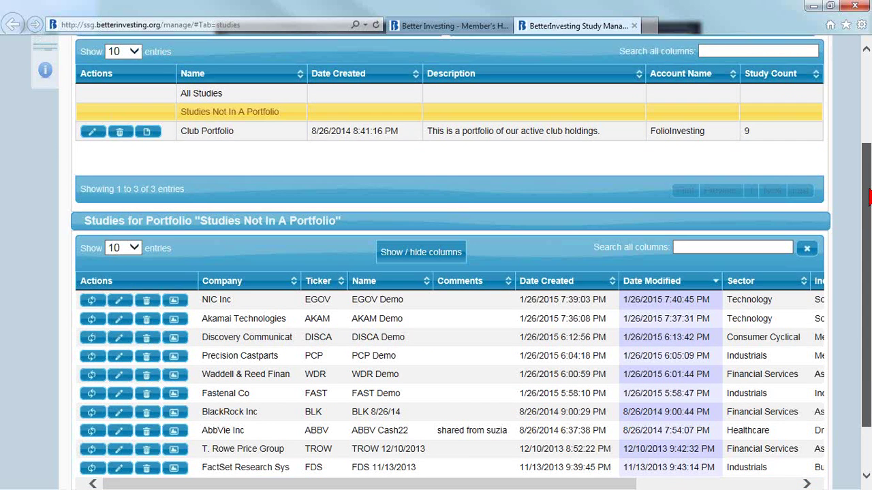
drag(869, 200, 869, 158)
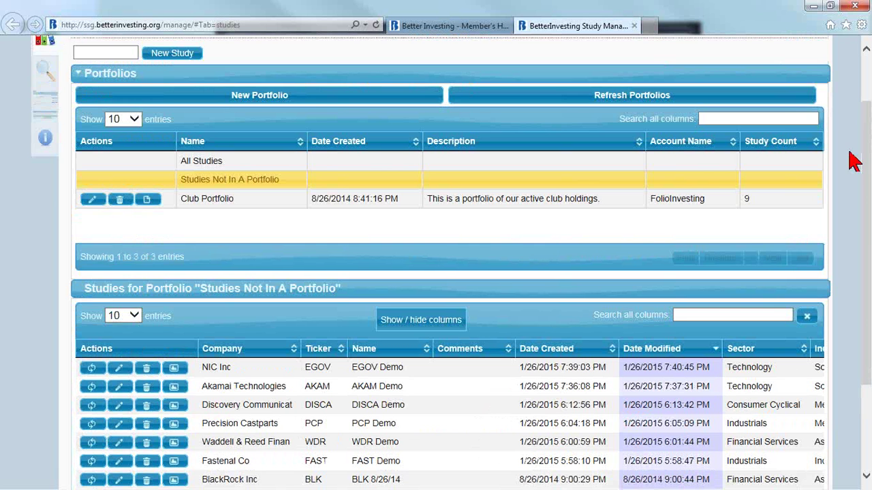
Create a portfolio named JanuaryWebinar with account name "for my demo club" and description "TickerTalk stocks".
click(272, 100)
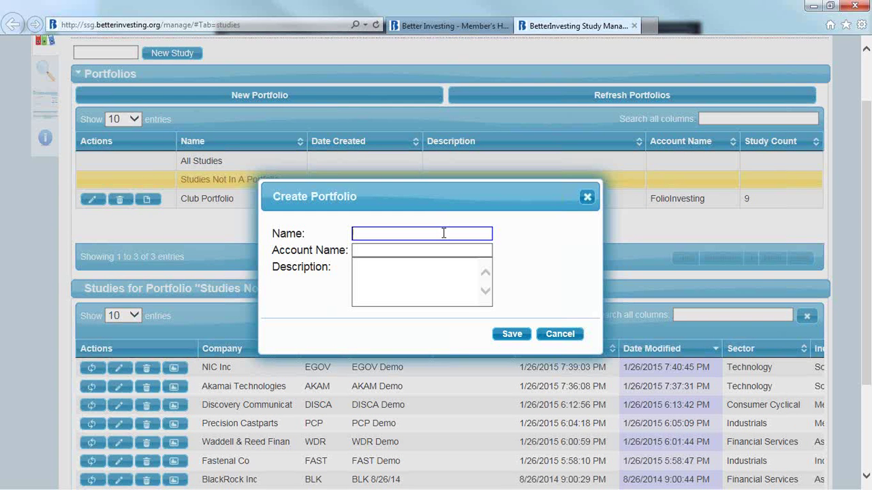
text(JanuaryWebinar)
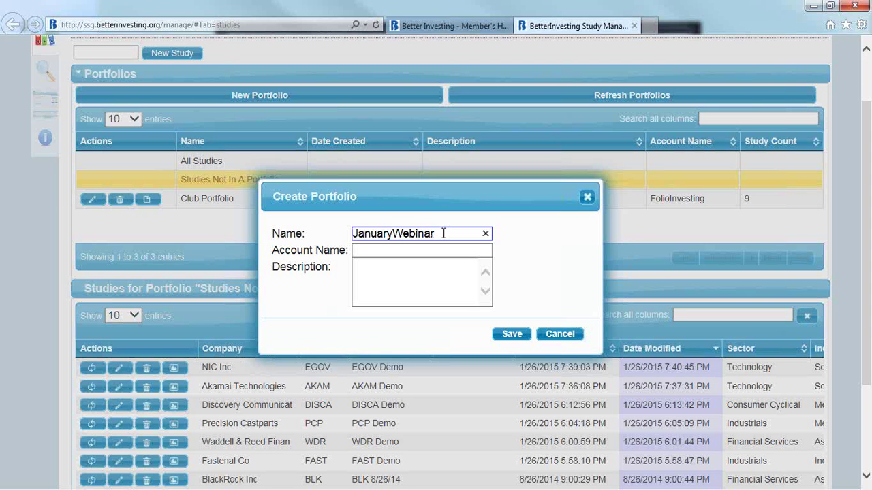
key(Tab)
text(for)
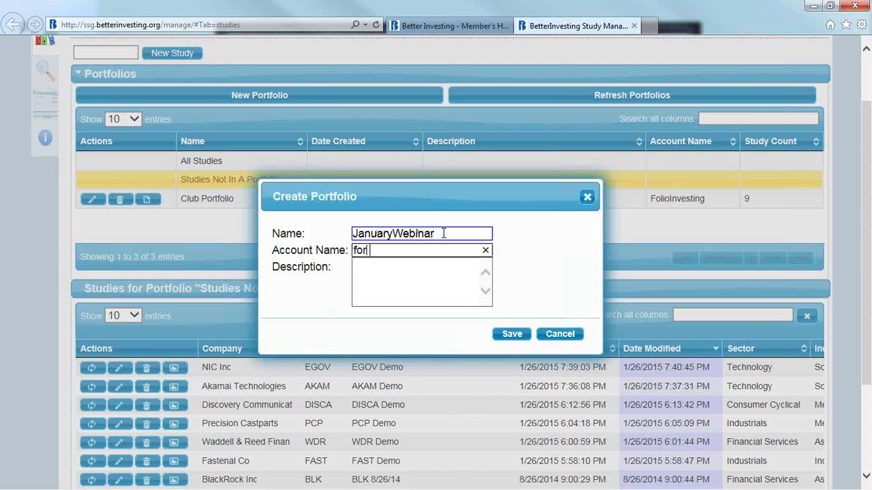
text( my demo club)
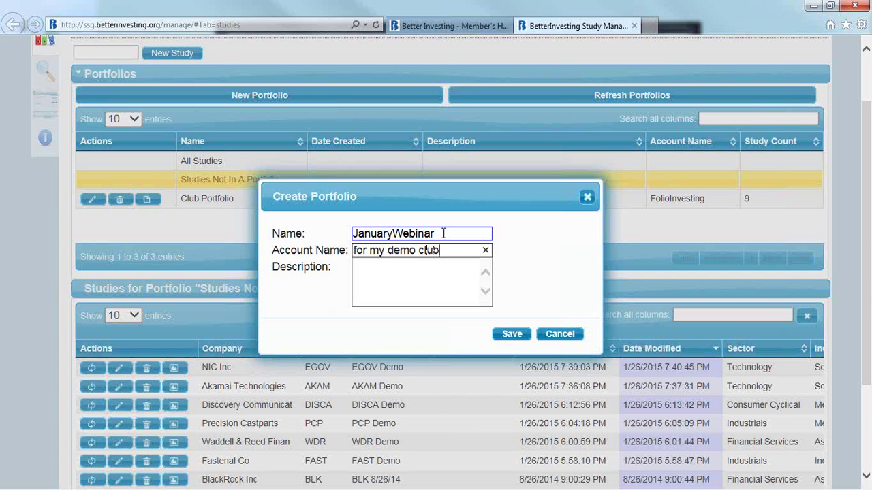
click(423, 281)
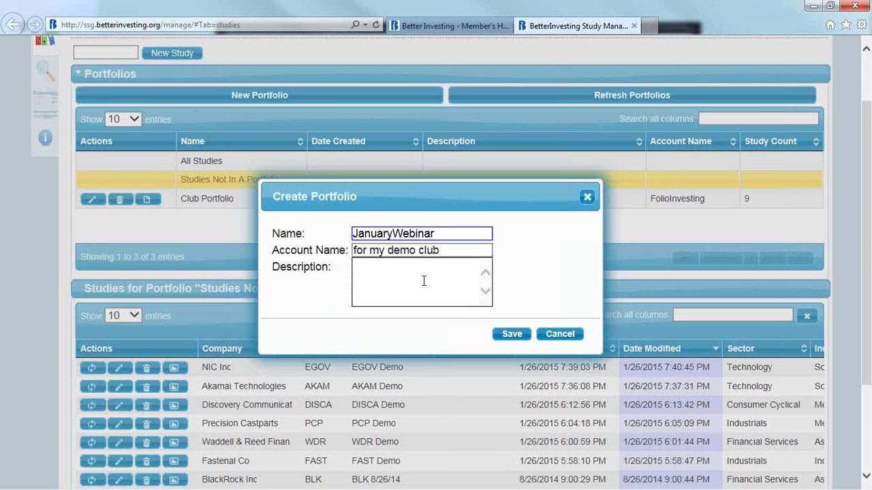
text(TickerTalk stocks)
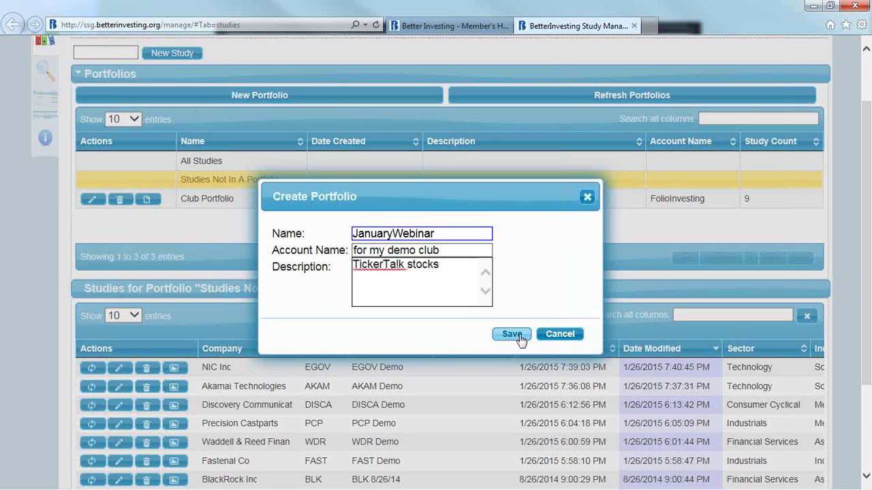
click(519, 340)
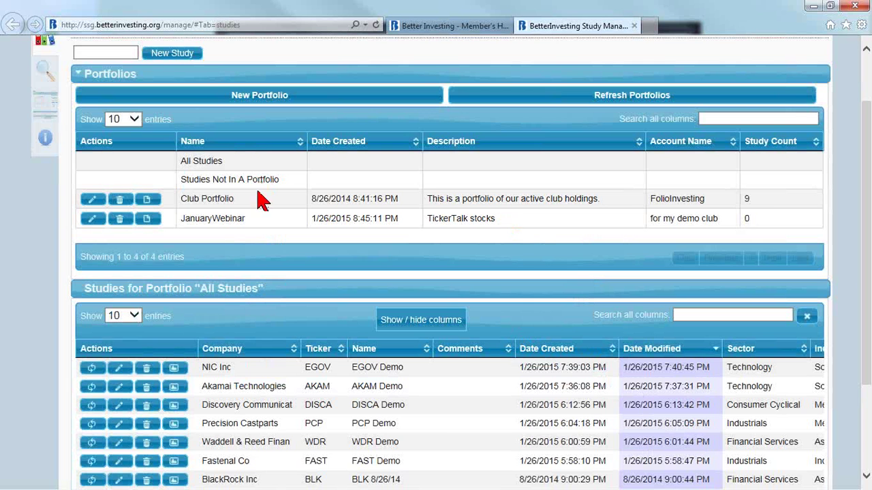
click(745, 224)
Bring up the delete confirmation for Club Portfolio and cancel the deletion.
scroll(745, 224, up, 1)
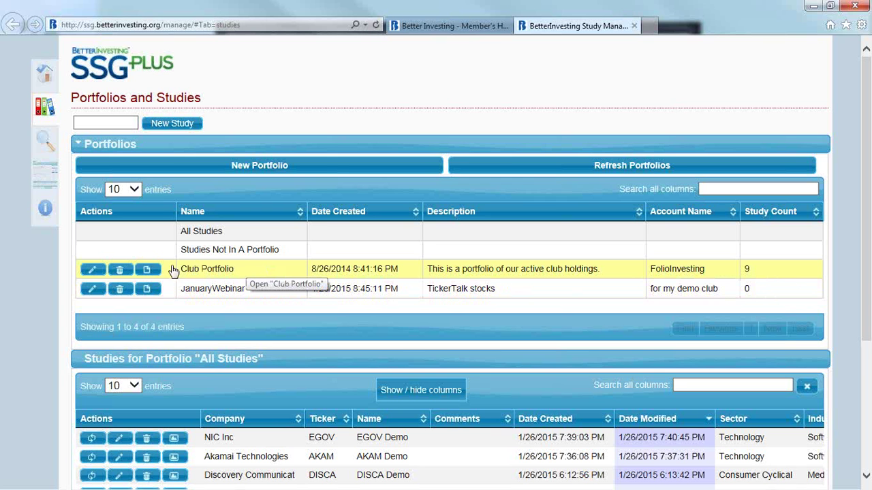
click(120, 271)
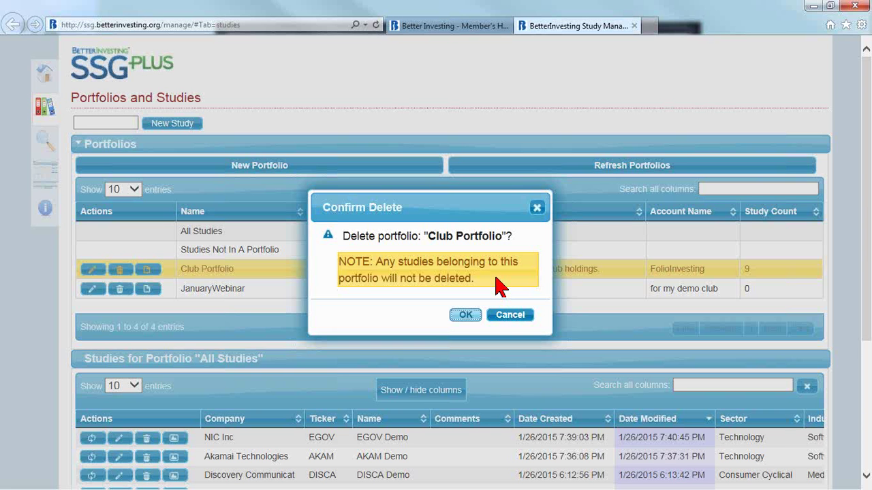
click(512, 320)
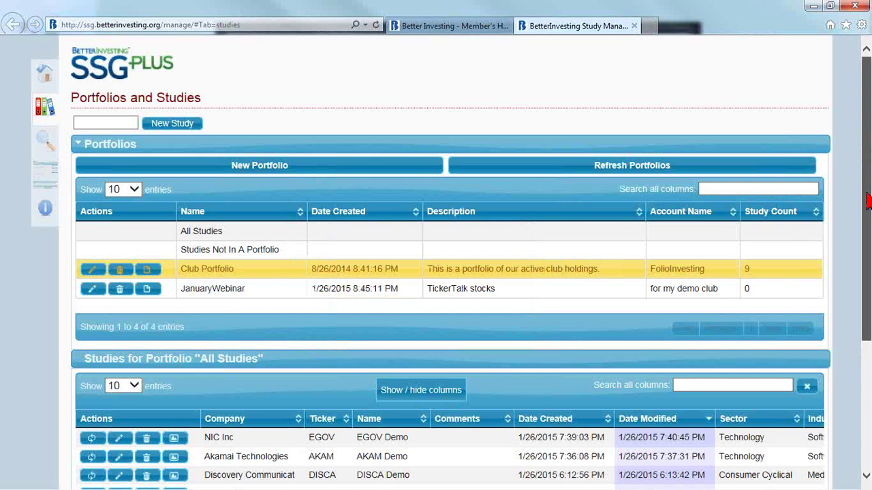
Delete the Club Portfolio and check the total entry count of the studies listed under All Studies.
scroll(869, 202, down, 3)
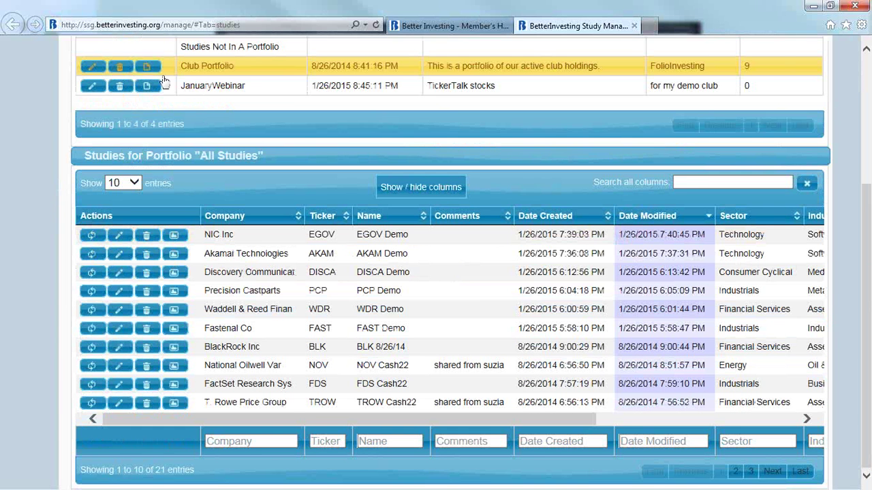
click(125, 70)
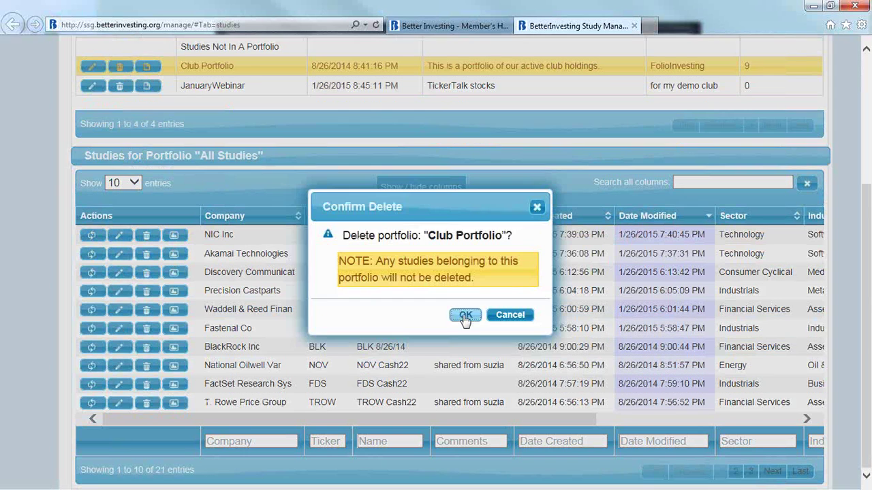
click(466, 313)
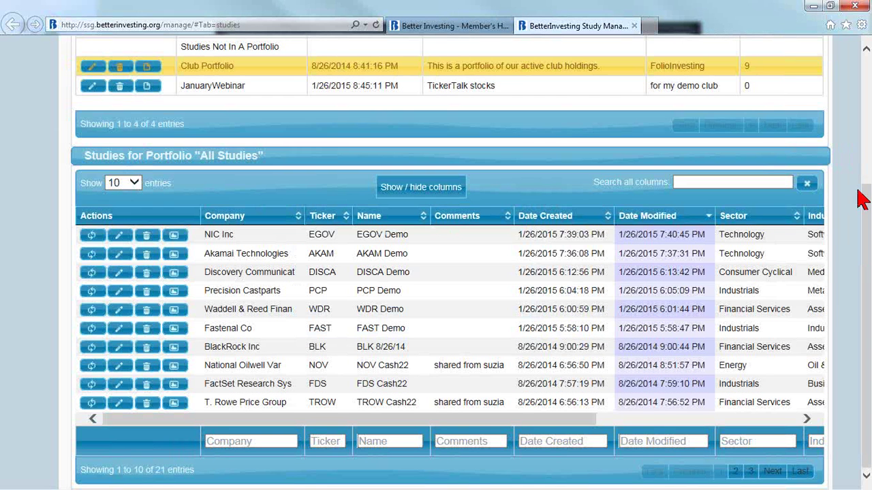
scroll(861, 199, up, 3)
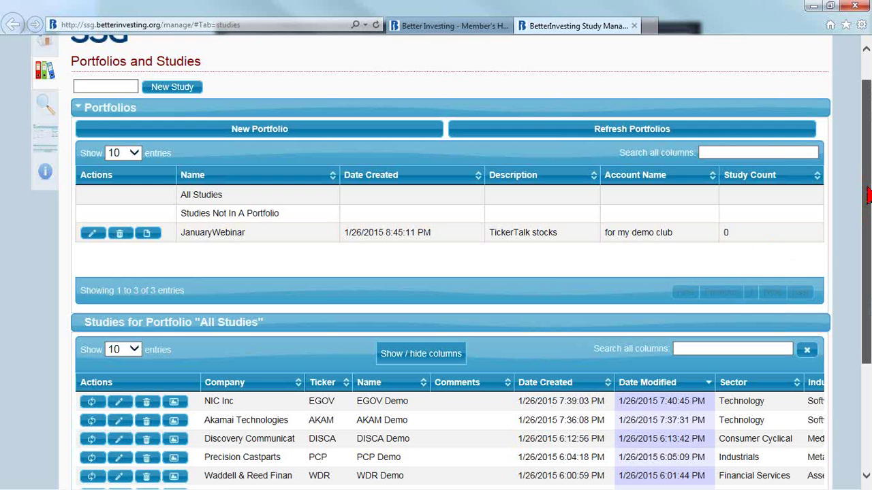
scroll(868, 195, down, 3)
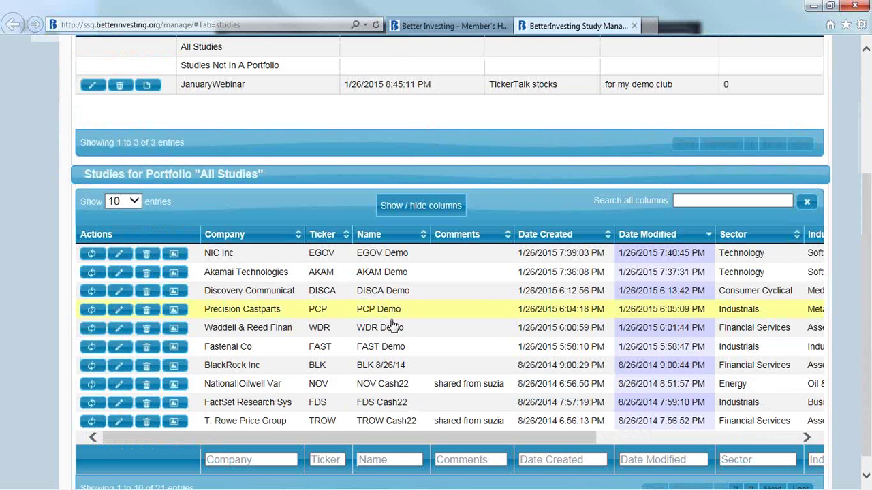
click(869, 235)
drag(869, 234, 869, 246)
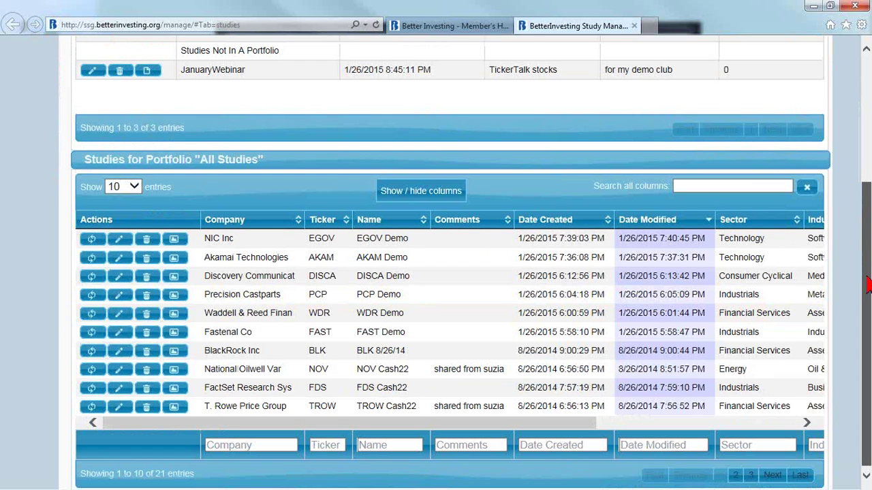
drag(198, 481, 155, 481)
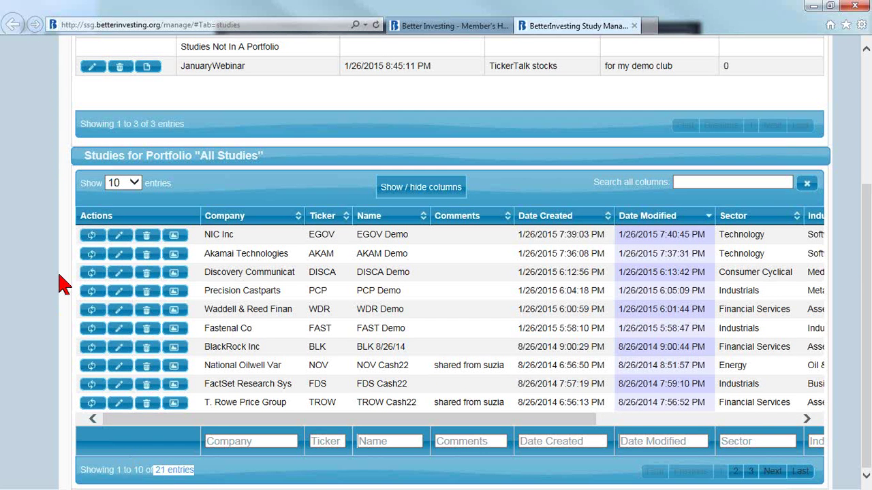
Open the JanuaryWebinar portfolio for editing and add the existing FAST Demo study with 86 shares.
click(95, 68)
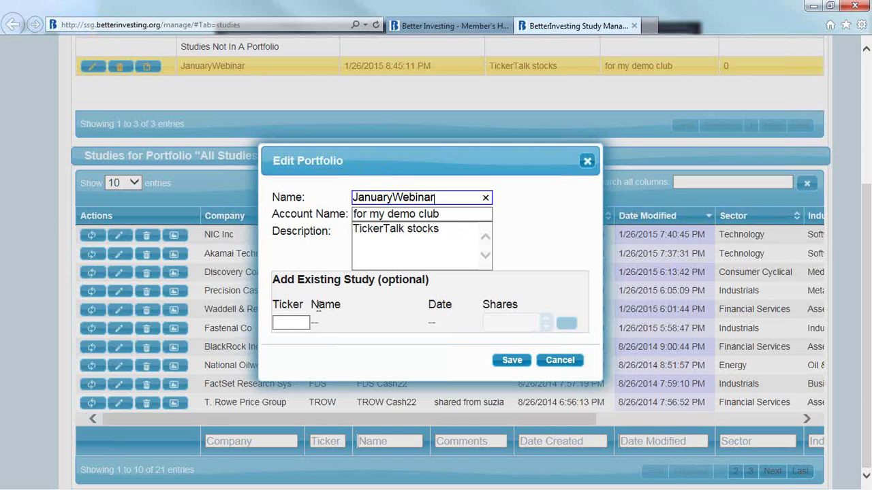
click(288, 323)
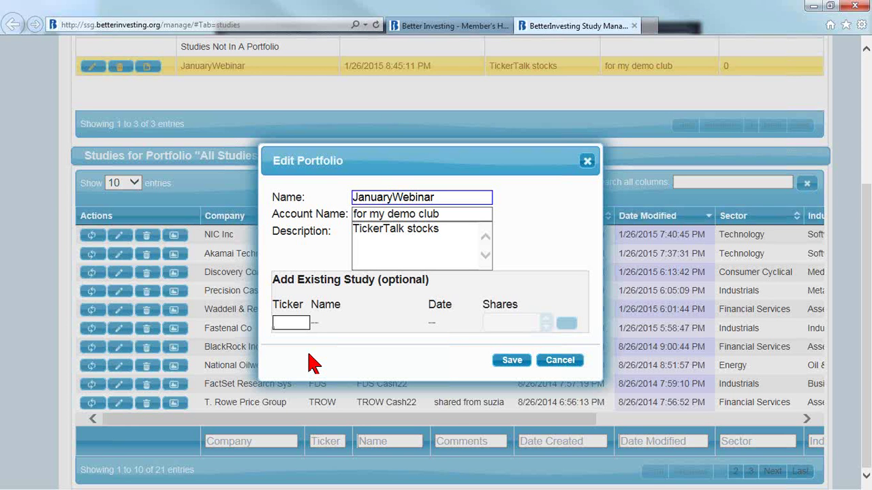
text(FAST)
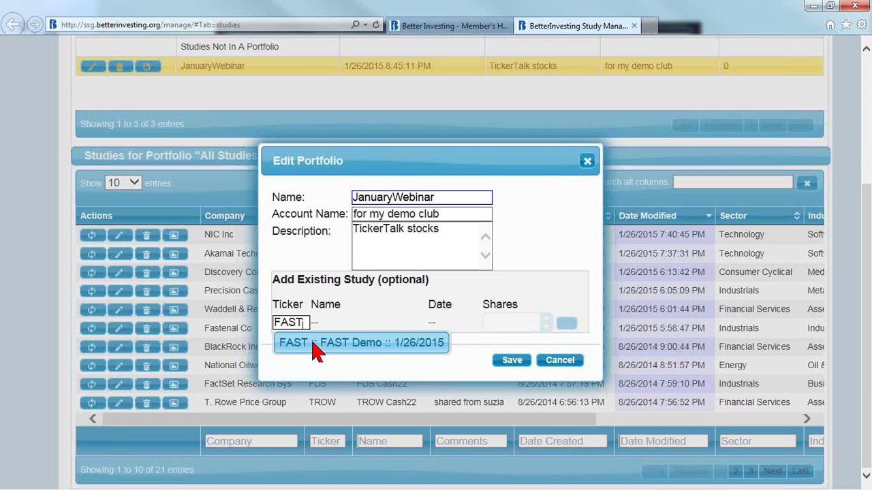
click(316, 352)
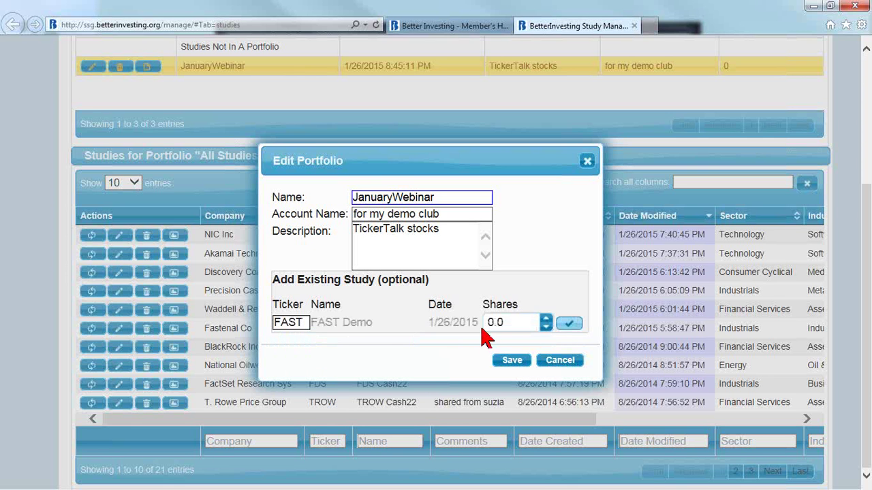
click(521, 322)
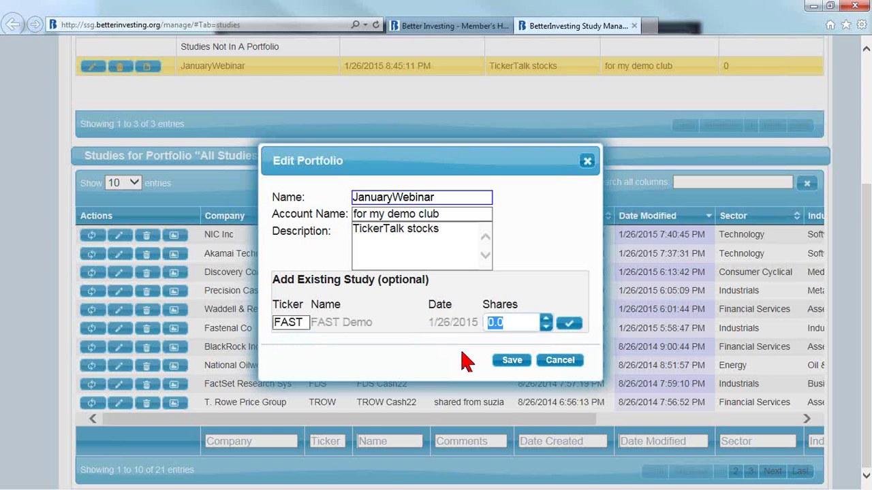
text(86)
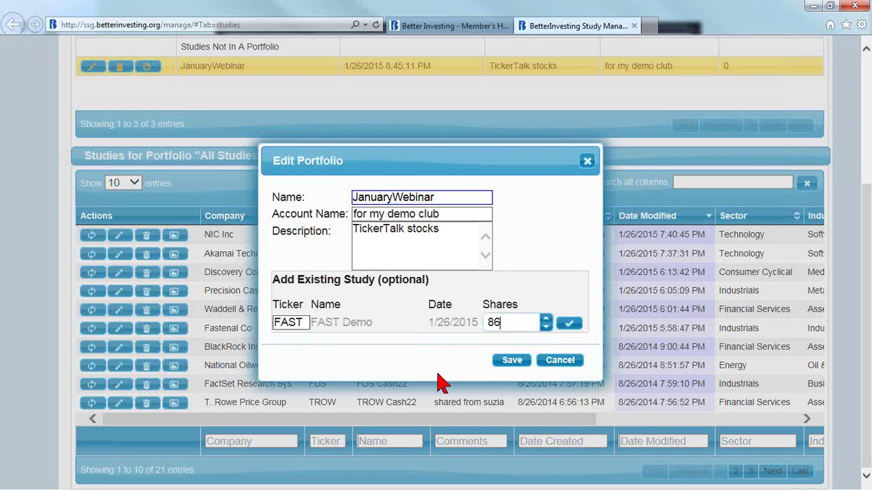
click(570, 327)
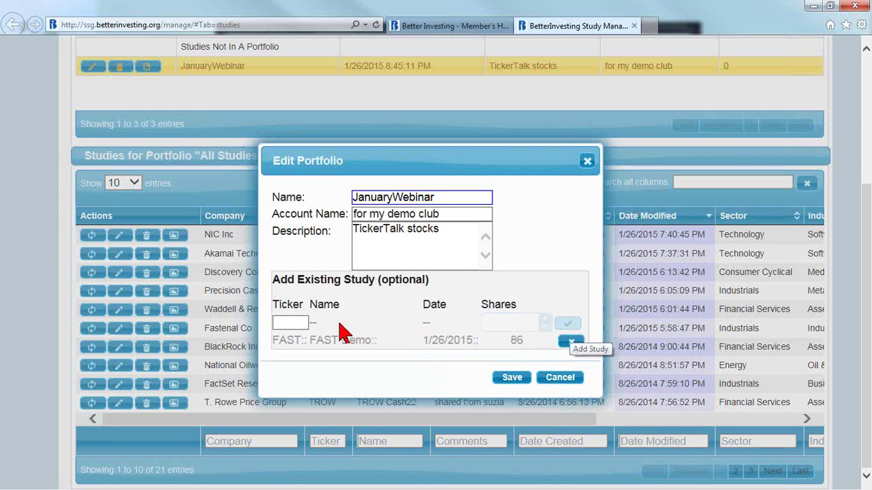
Add the existing WDR Demo study with 28 shares to the JanuaryWebinar portfolio.
click(295, 323)
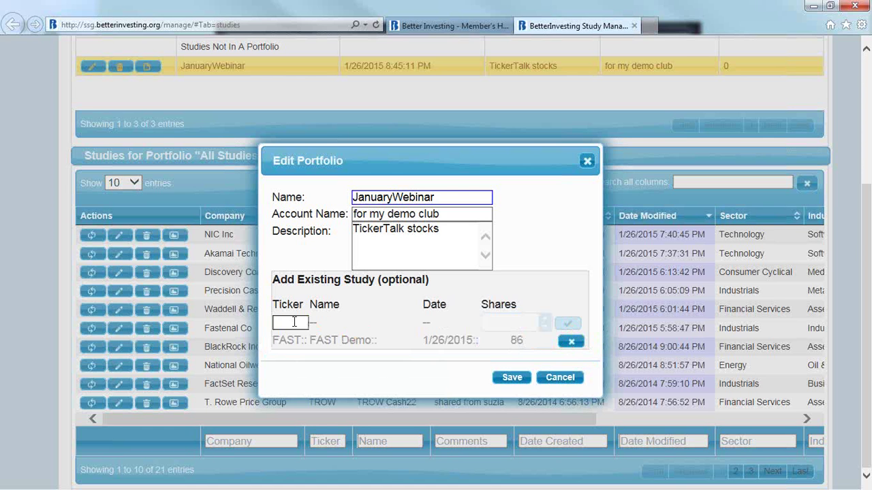
text(WDR)
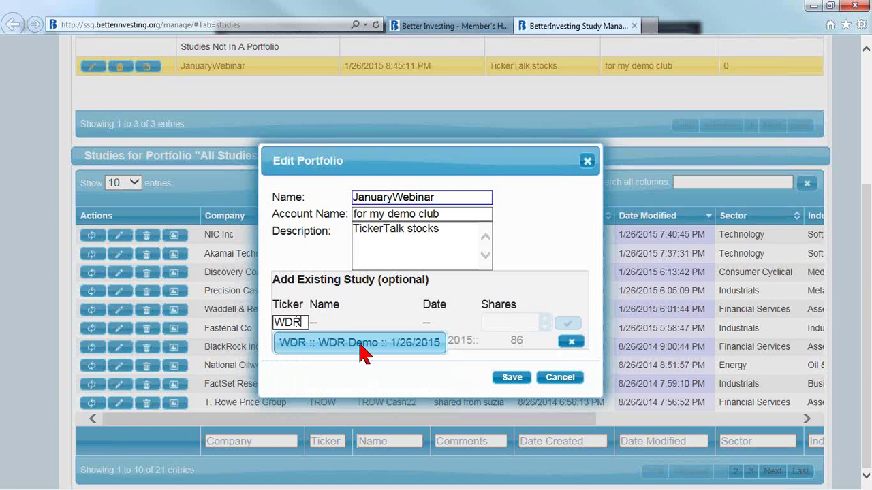
click(361, 344)
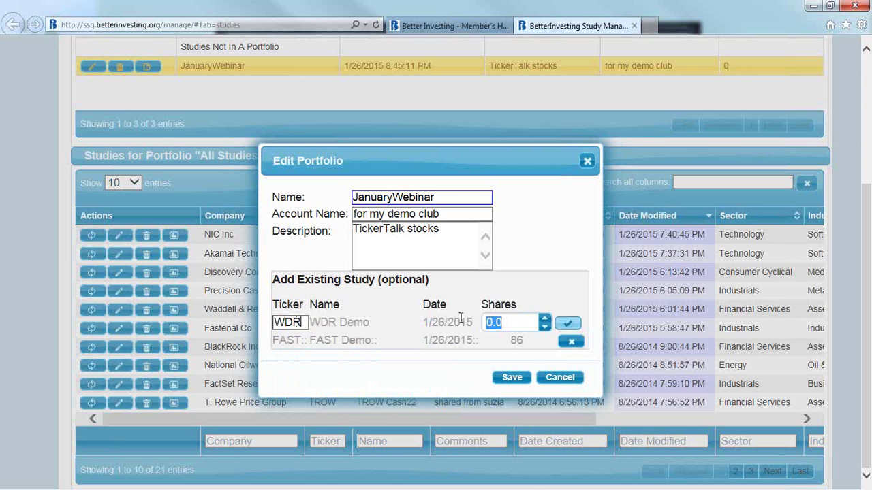
text(28)
click(566, 324)
Add the existing PCP Demo study with 10 shares to the JanuaryWebinar portfolio.
click(289, 325)
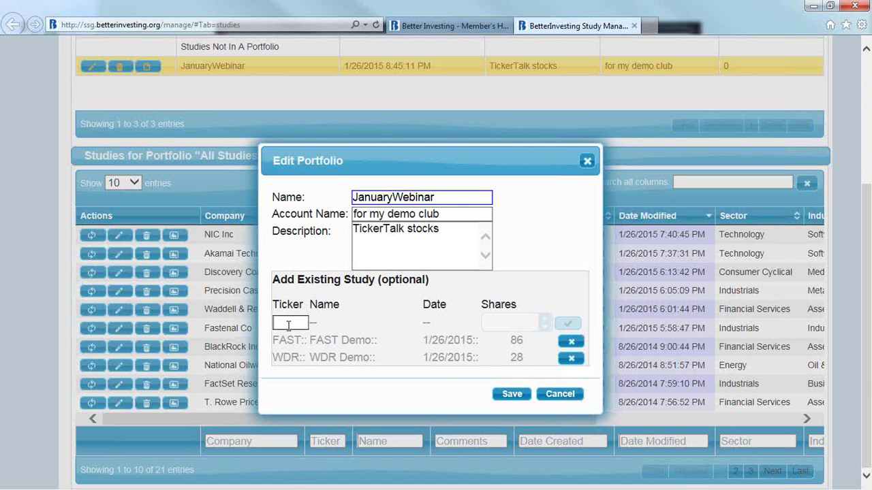
text(PCP)
click(339, 343)
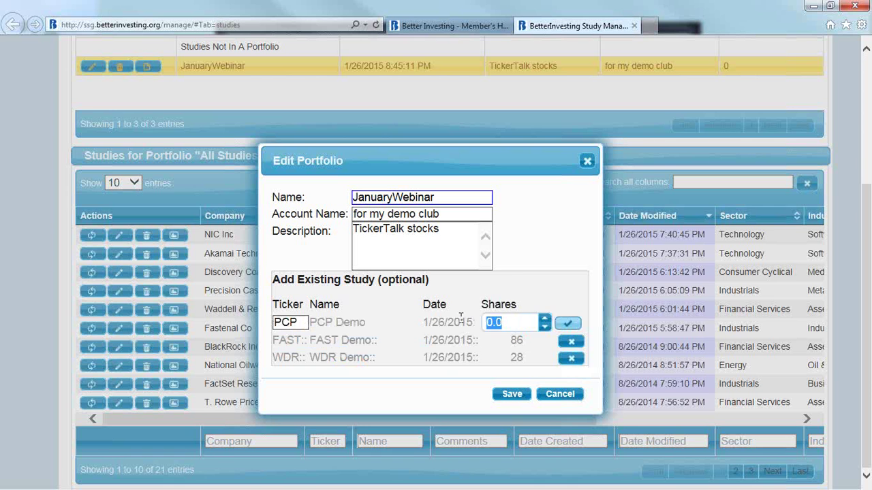
text(10)
click(569, 324)
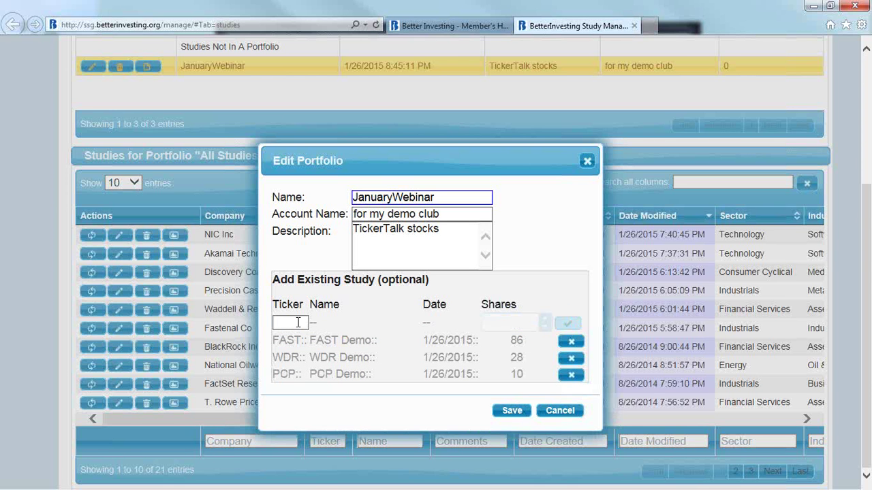
Add the existing DISCA Demo study with 24 shares to the JanuaryWebinar portfolio.
click(297, 323)
text(DIS)
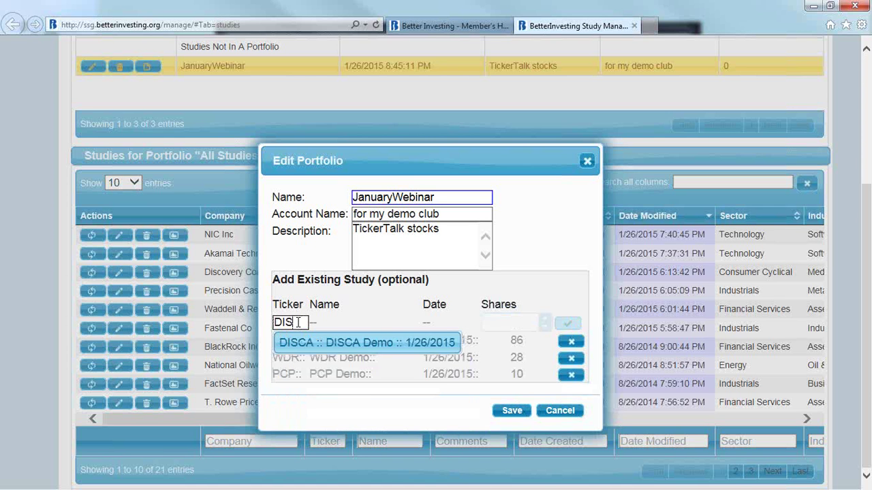
key(BackSpace)
key(BackSpace)
key(BackSpace)
text(DIS)
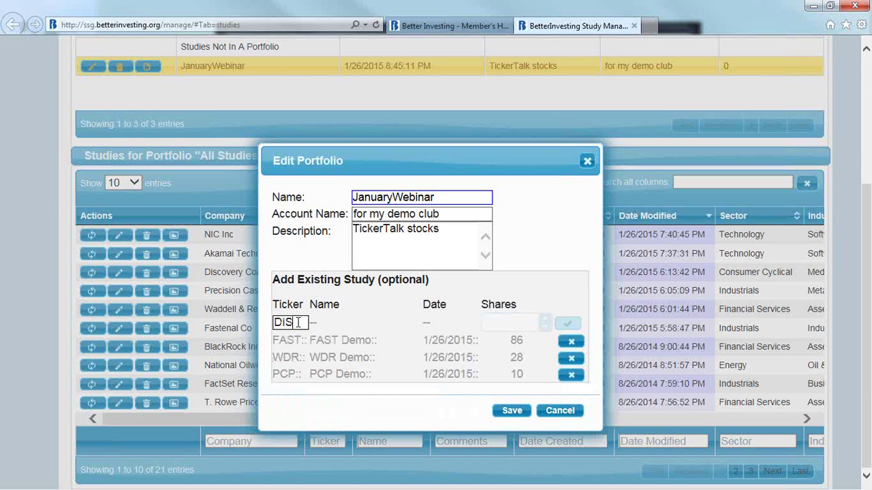
text(C)
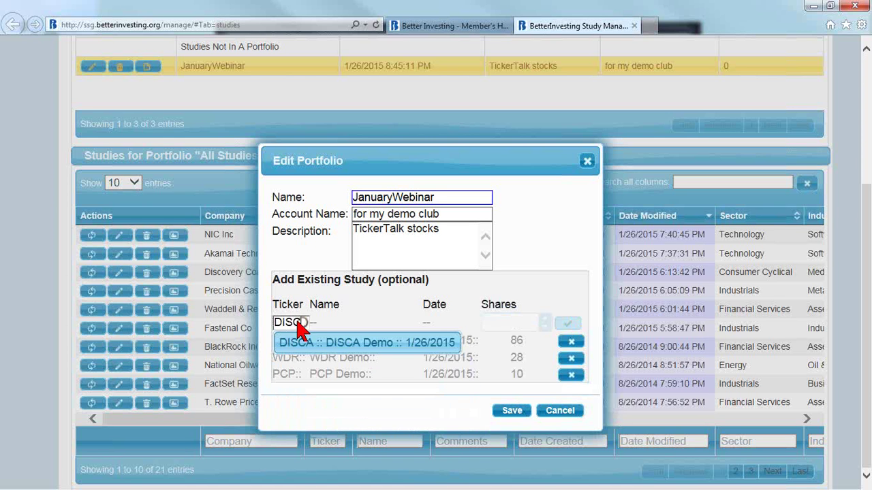
click(331, 343)
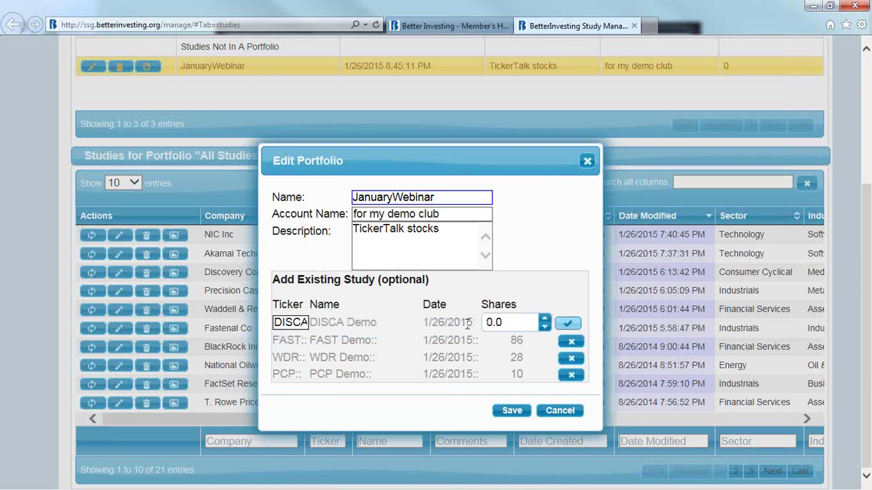
double_click(503, 322)
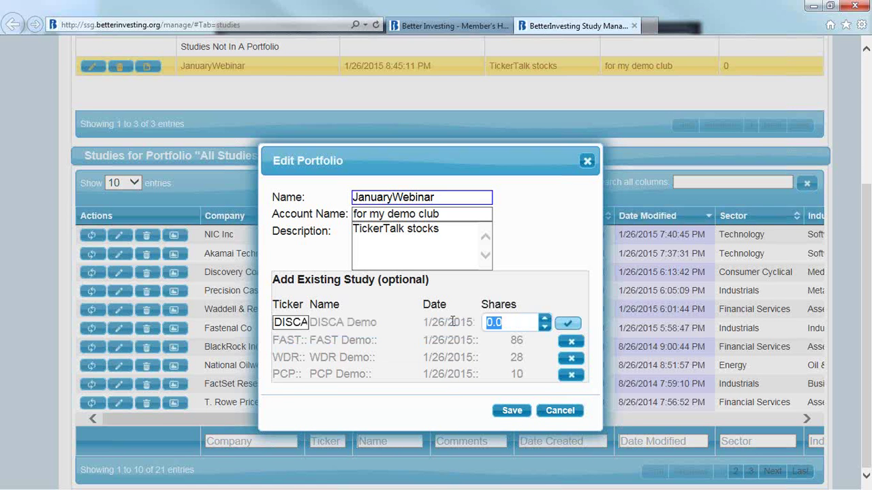
text(24)
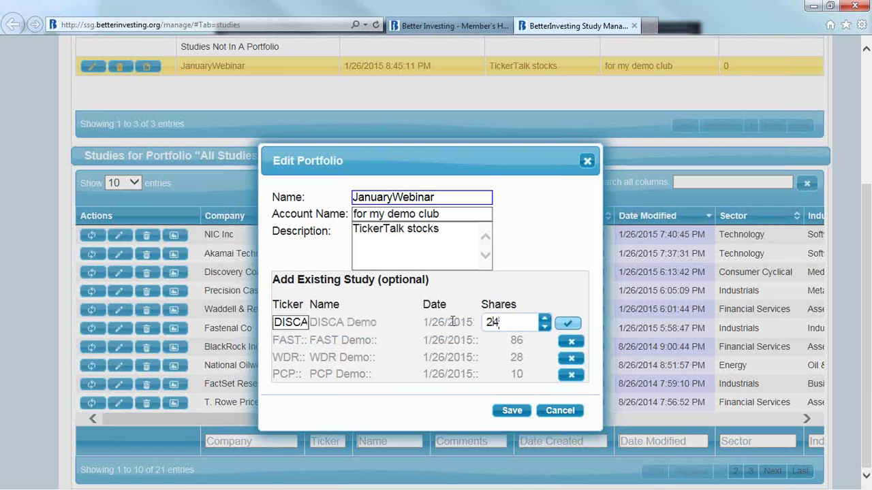
click(566, 323)
Add the existing AKAM Demo study with 27 shares to the JanuaryWebinar portfolio.
click(292, 322)
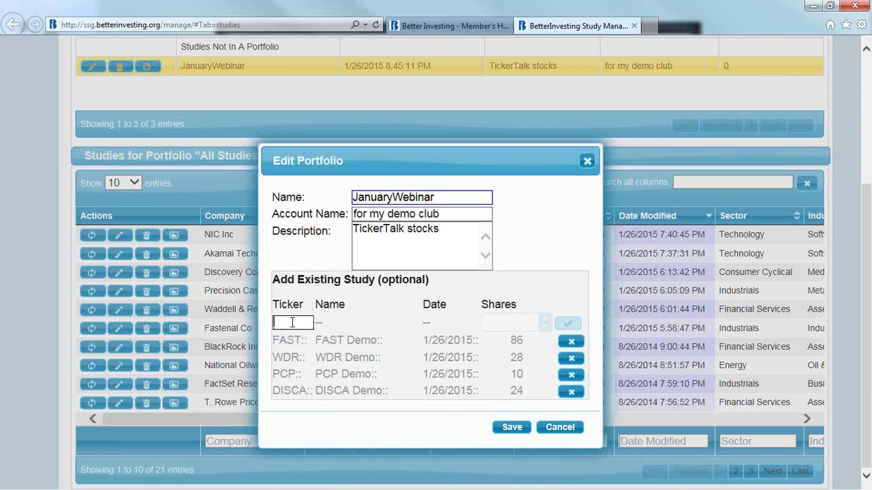
text(AKA)
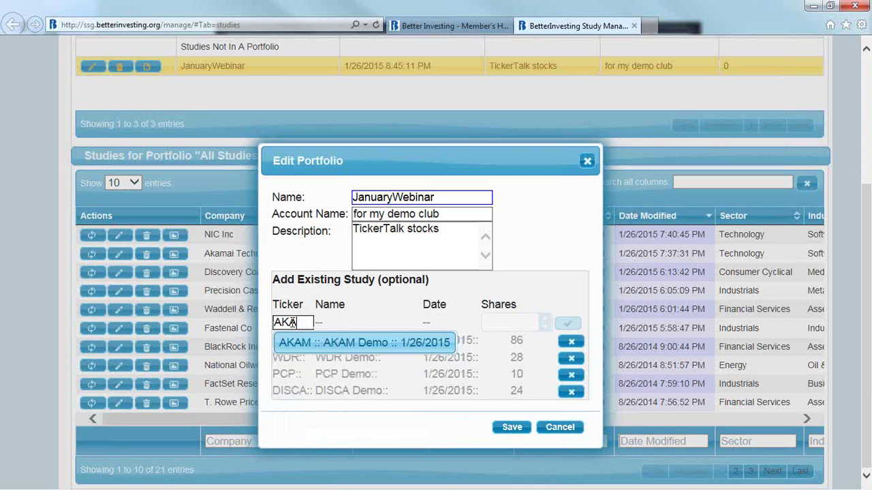
click(289, 343)
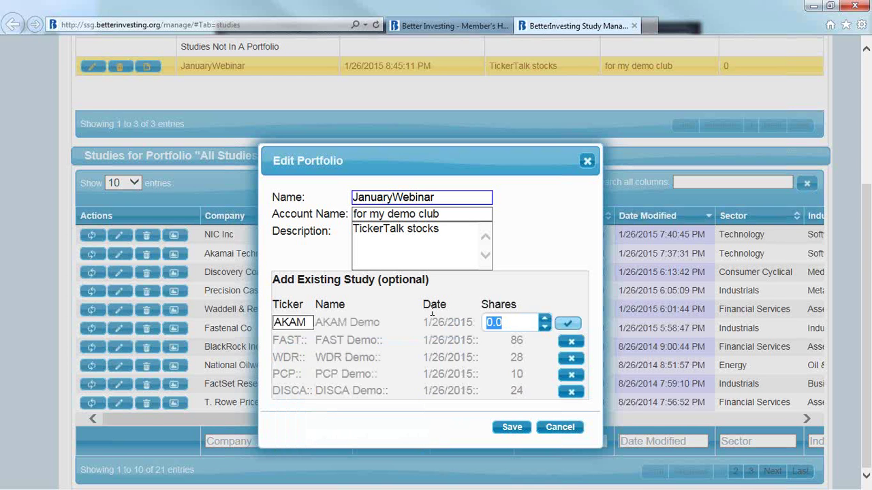
text(27)
click(569, 326)
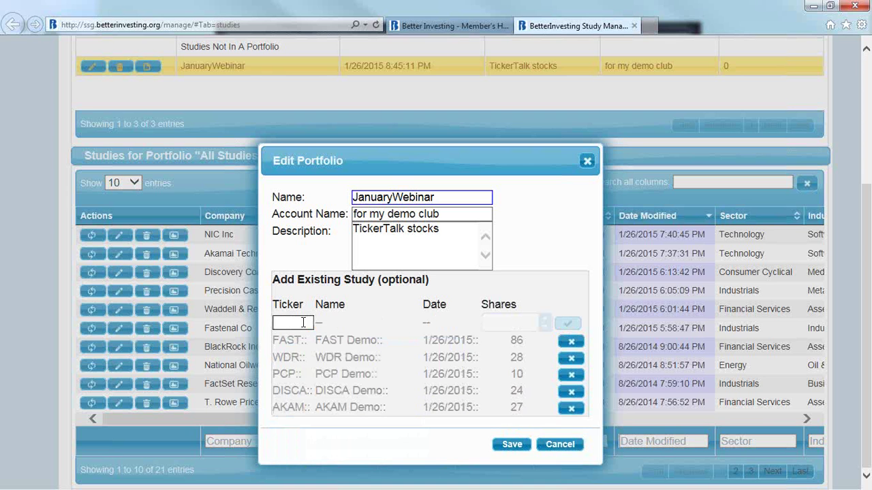
Add the existing EGOV Demo study with 30 shares and save the JanuaryWebinar portfolio.
text(EGOV)
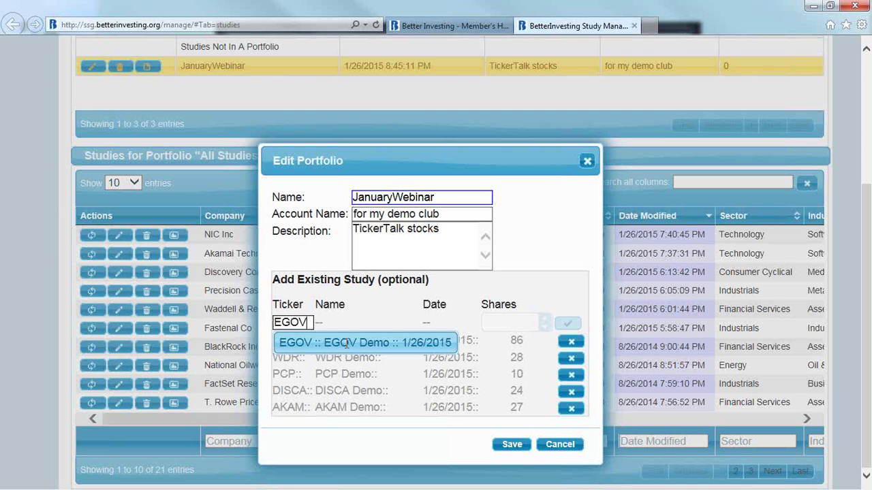
click(344, 346)
text(30)
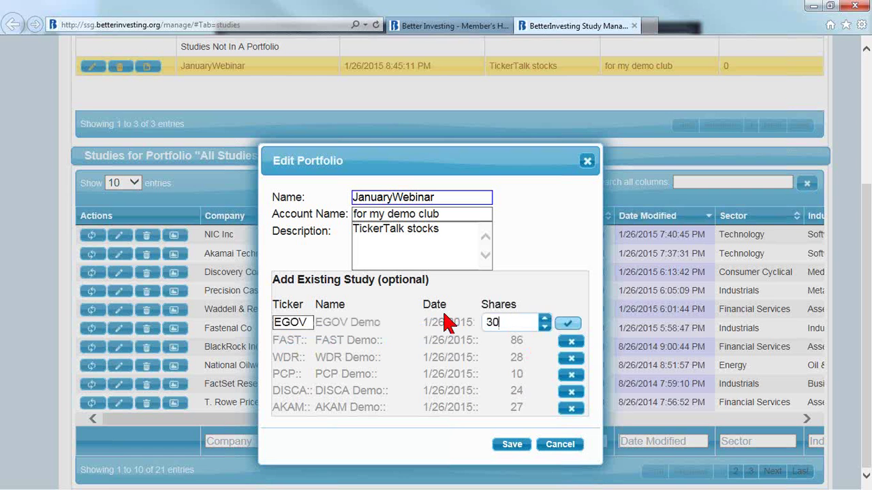
click(568, 324)
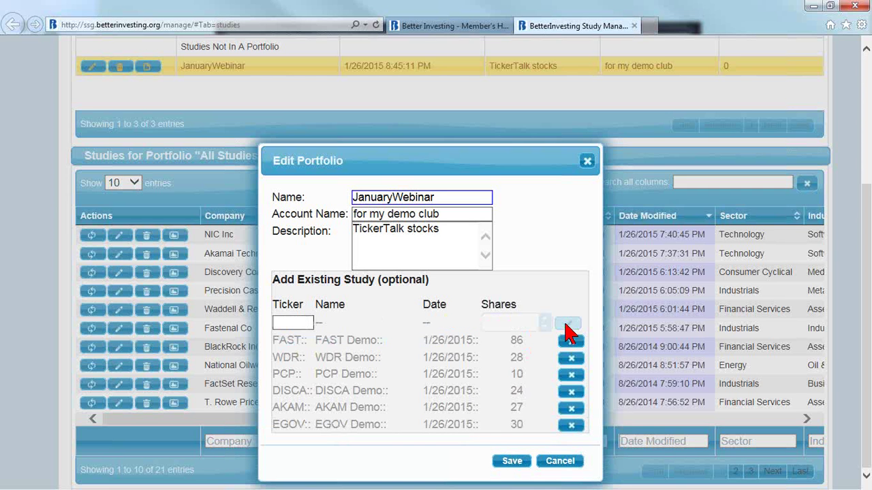
click(510, 462)
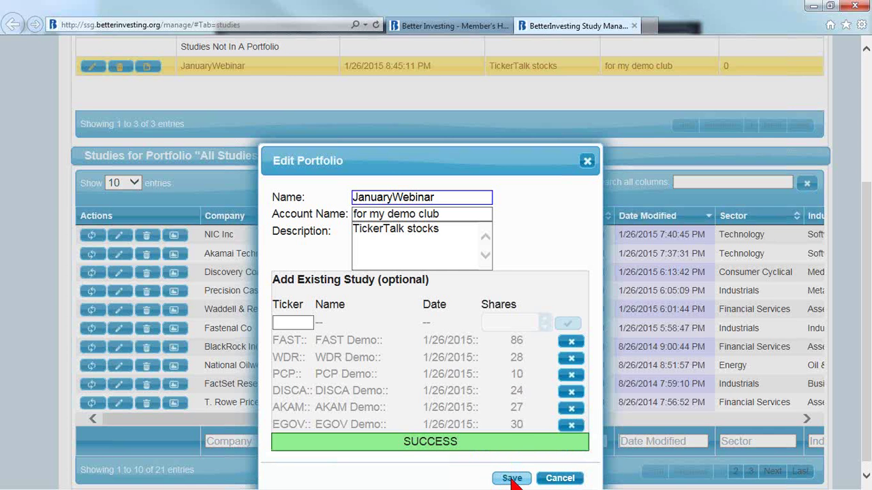
click(512, 479)
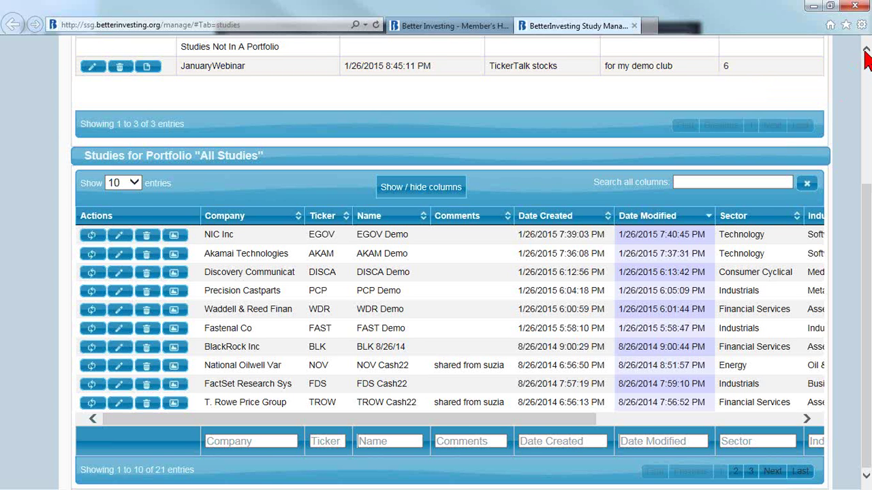
Open the JanuaryWebinar portfolio and review the studies listed in it.
scroll(866, 54, up, 3)
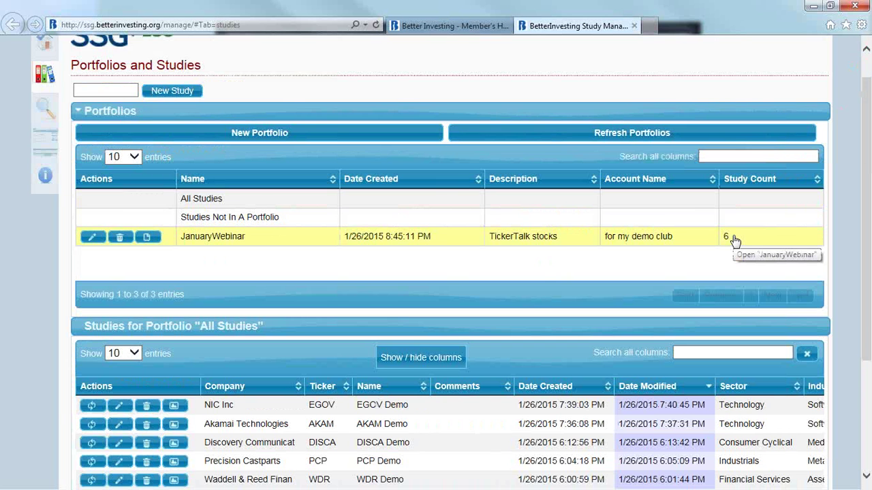
click(257, 243)
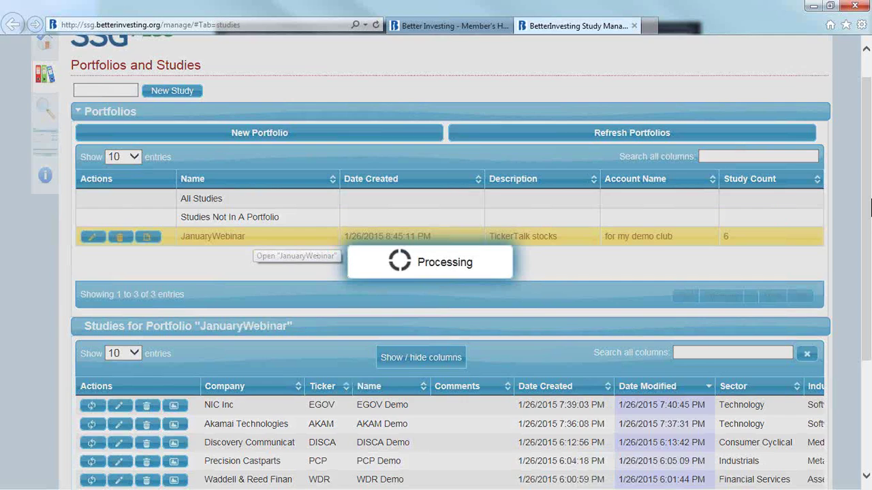
drag(868, 208, 868, 191)
scroll(346, 318, down, 2)
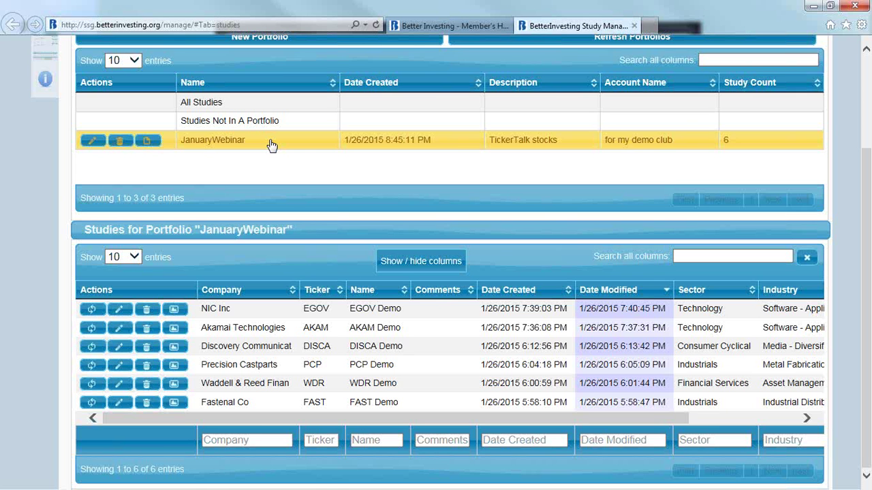
Display the studies of the All Studies portfolio with 25 entries per page and look through the list.
click(222, 109)
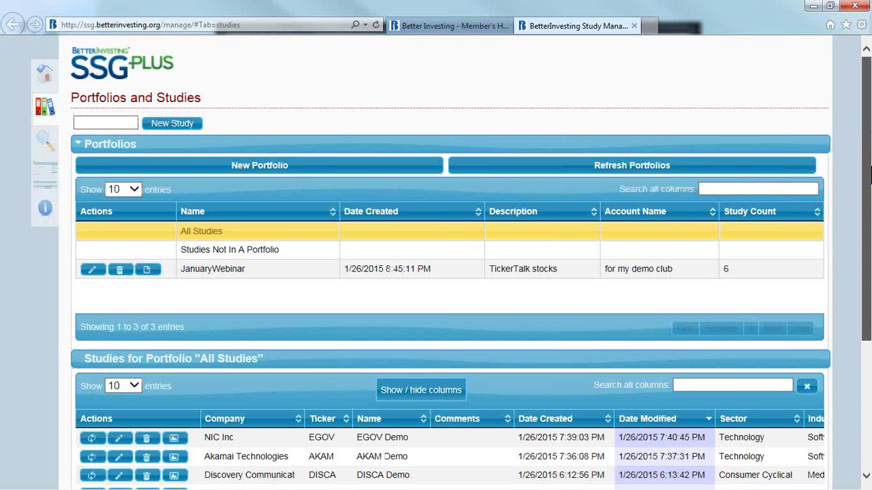
drag(870, 176, 870, 302)
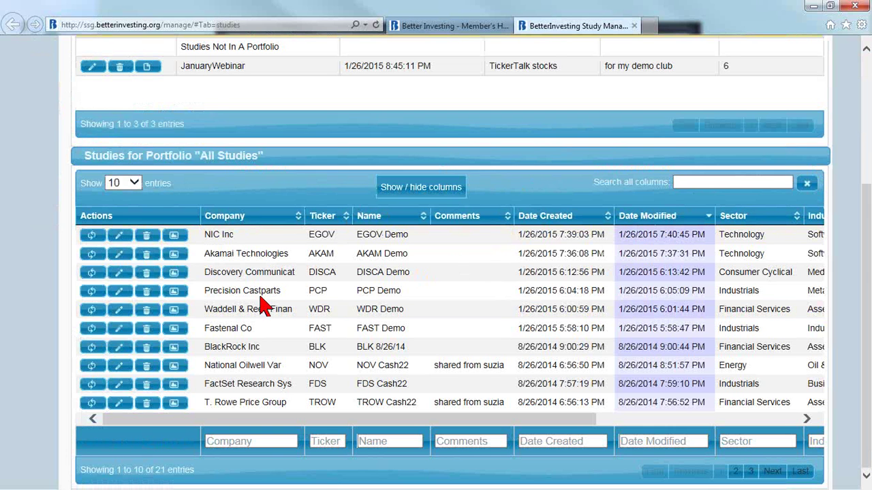
click(135, 183)
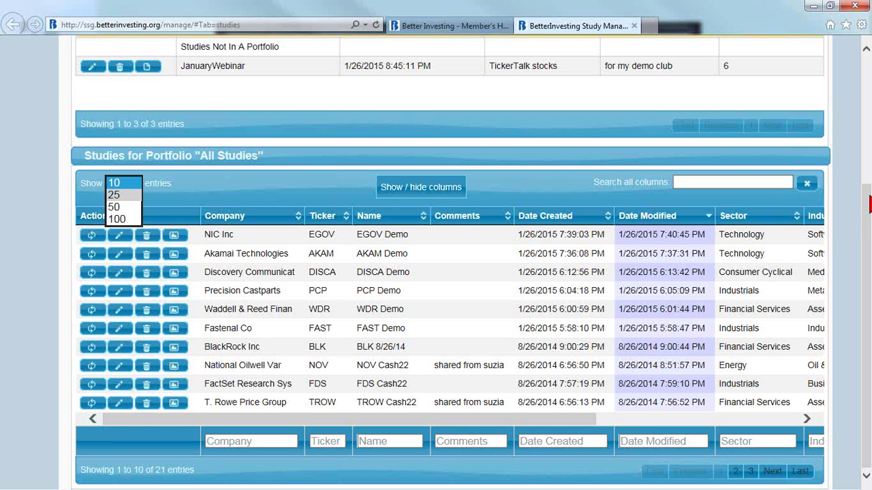
click(869, 215)
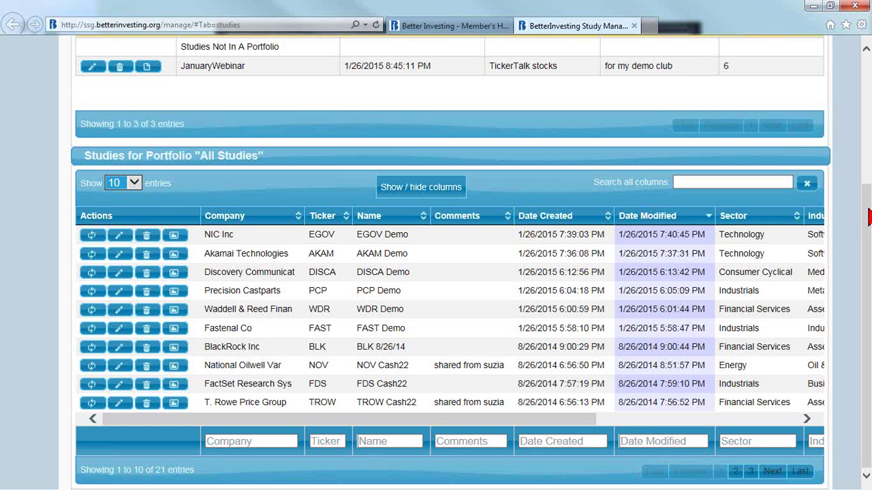
drag(869, 215, 868, 171)
scroll(869, 170, down, 1)
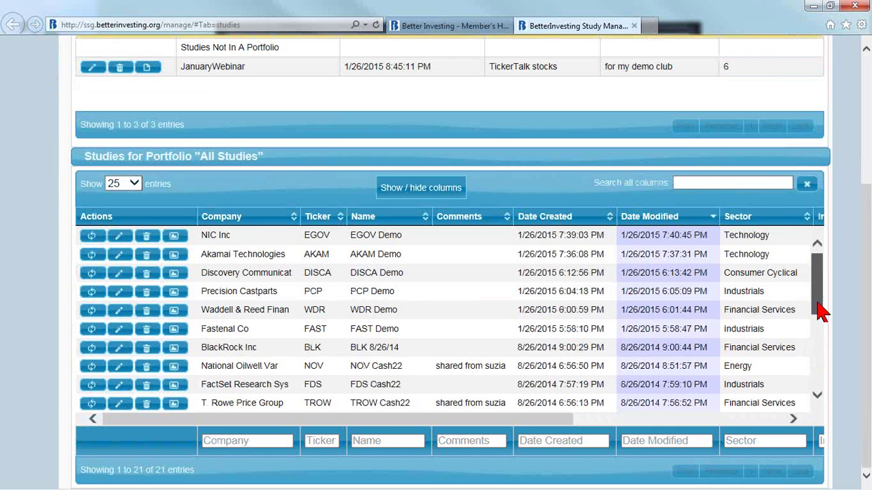
drag(821, 311, 824, 384)
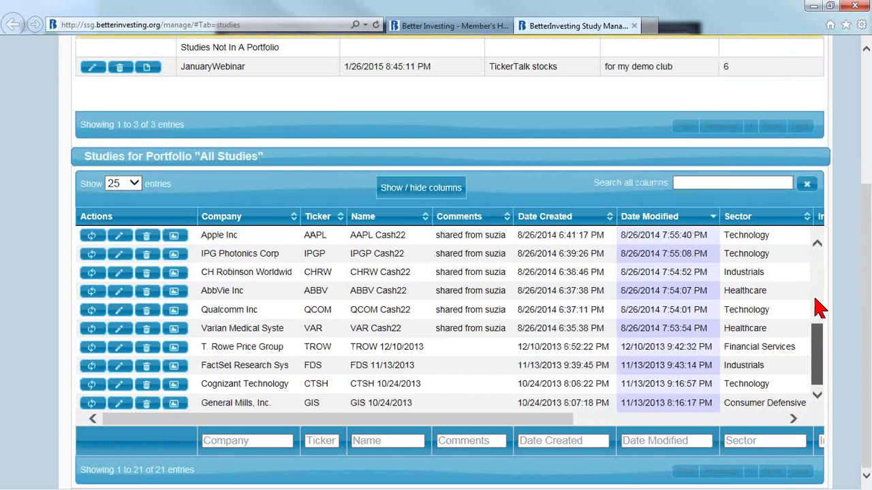
scroll(822, 272, up, 5)
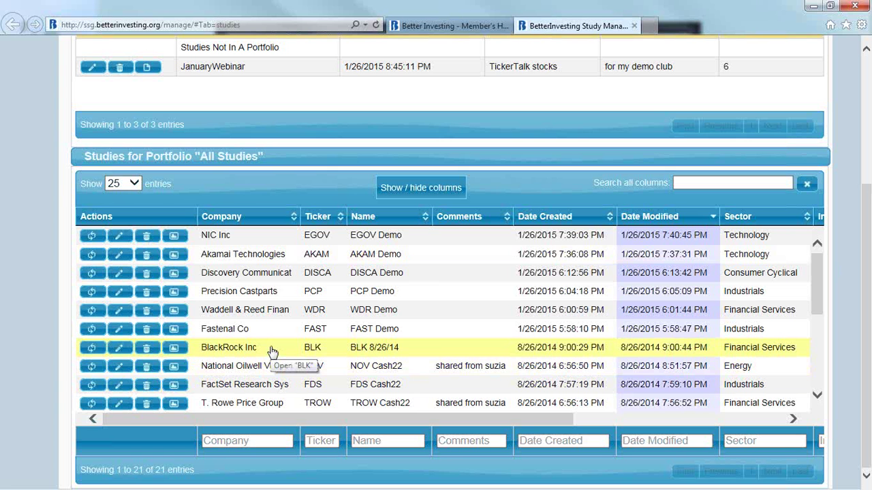
Check the company data update options for the BLK 8/26/14 study and the editable details of AKAM Demo, without changing either.
click(94, 349)
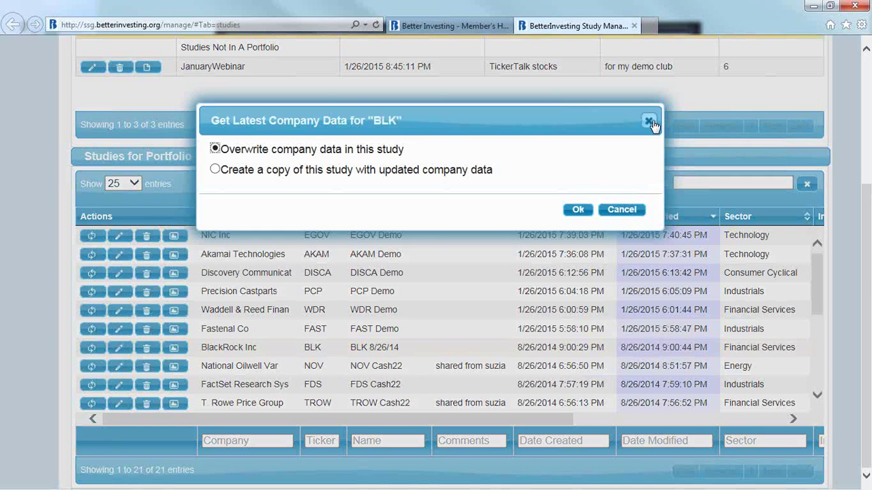
click(649, 122)
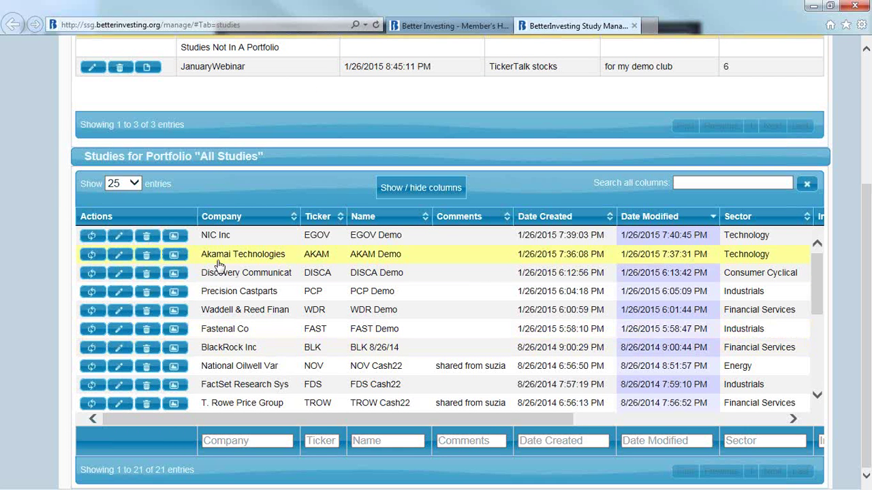
click(124, 258)
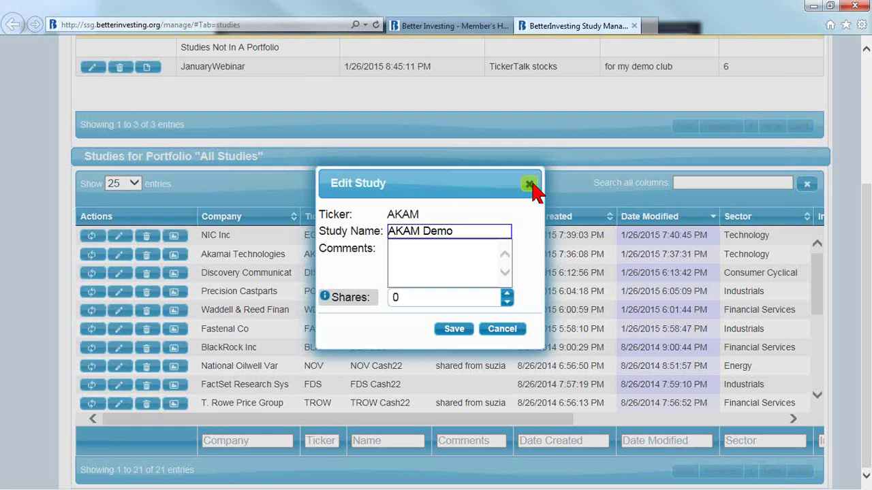
click(530, 185)
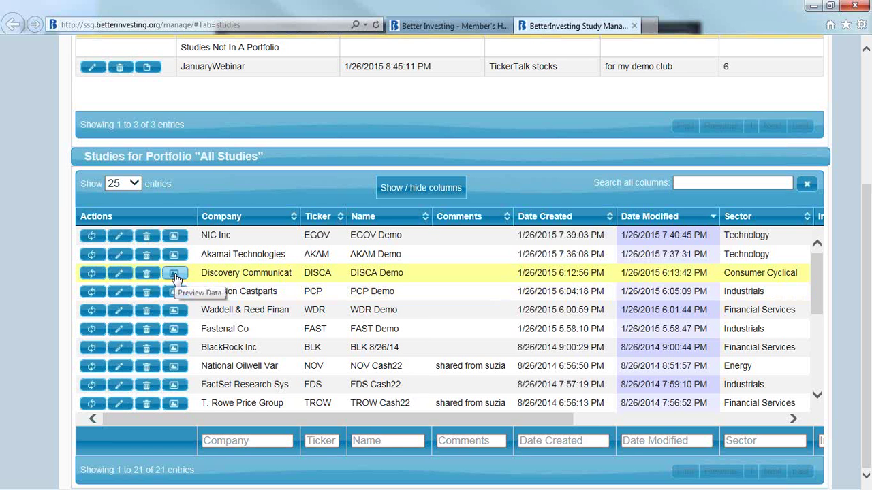
Preview the historical price, sales and earnings charts of the DISCA Demo and PCP Demo studies.
click(175, 276)
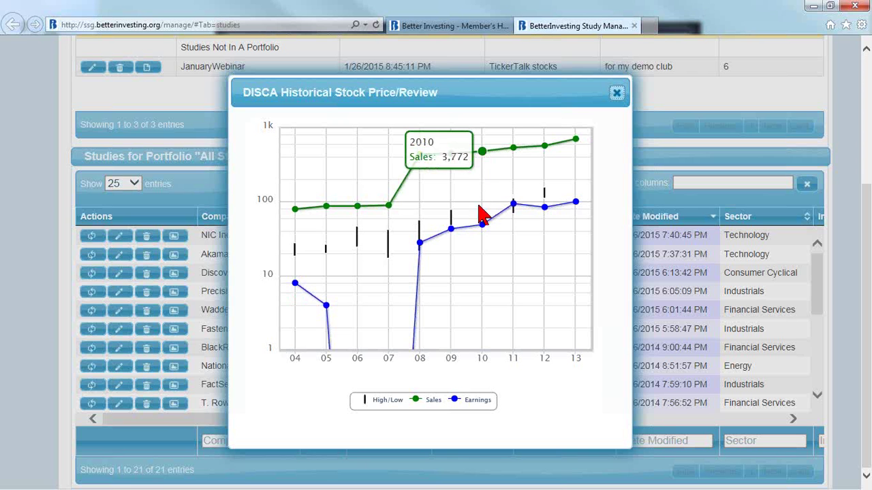
mouse_move(547, 199)
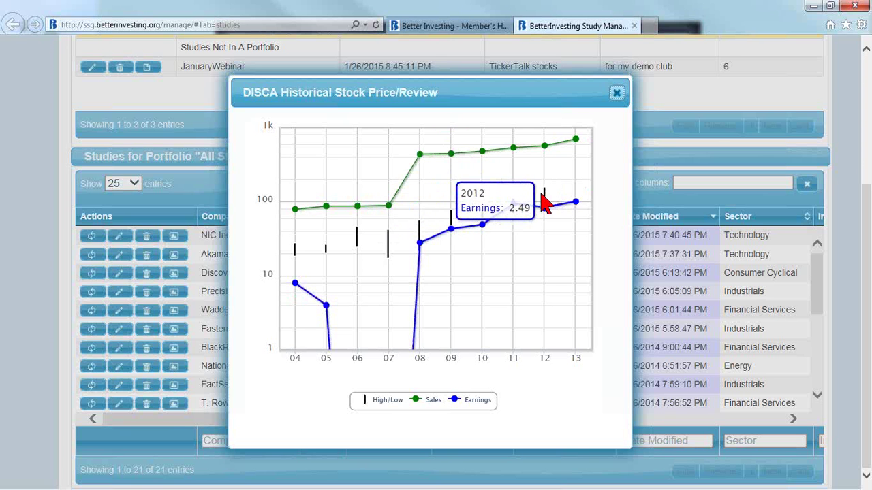
click(619, 95)
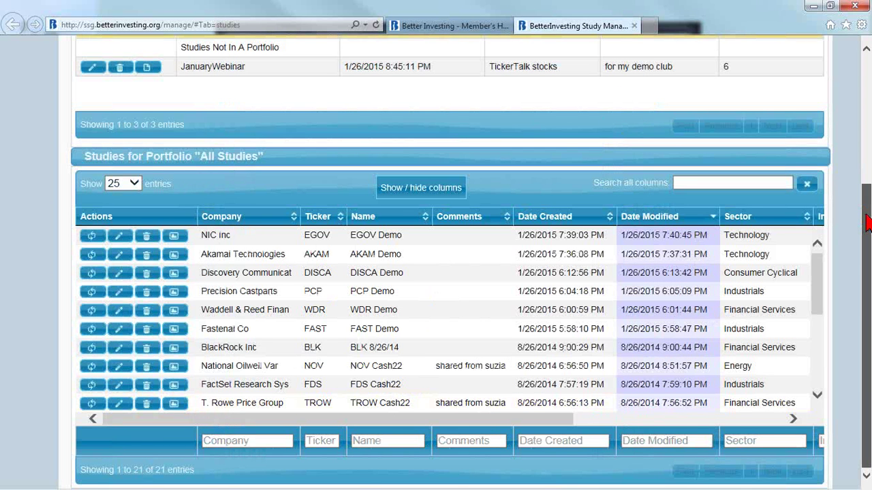
drag(867, 223, 870, 293)
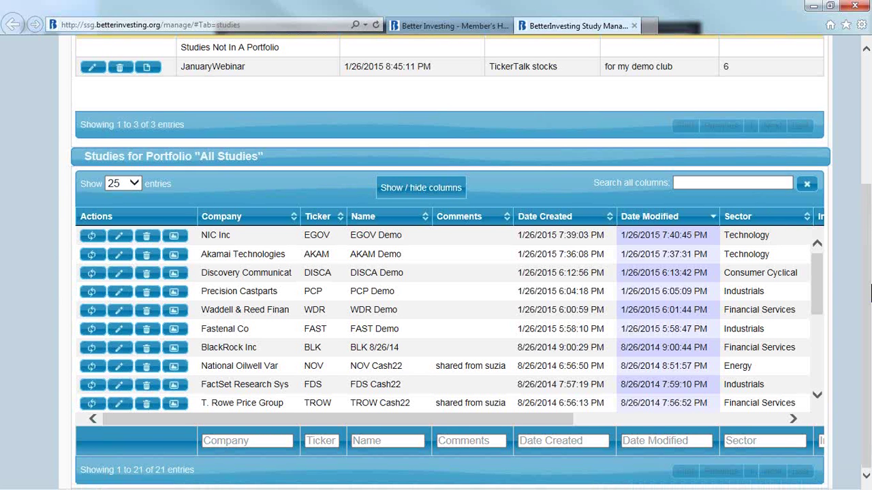
click(178, 293)
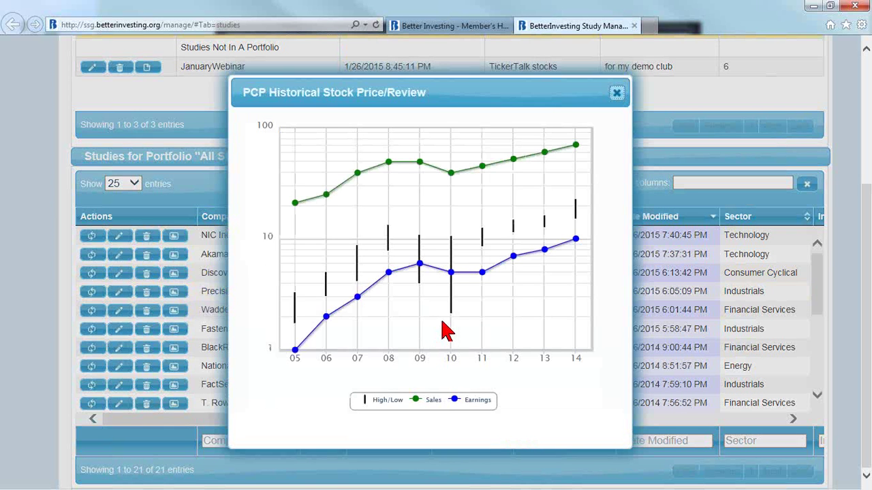
click(616, 92)
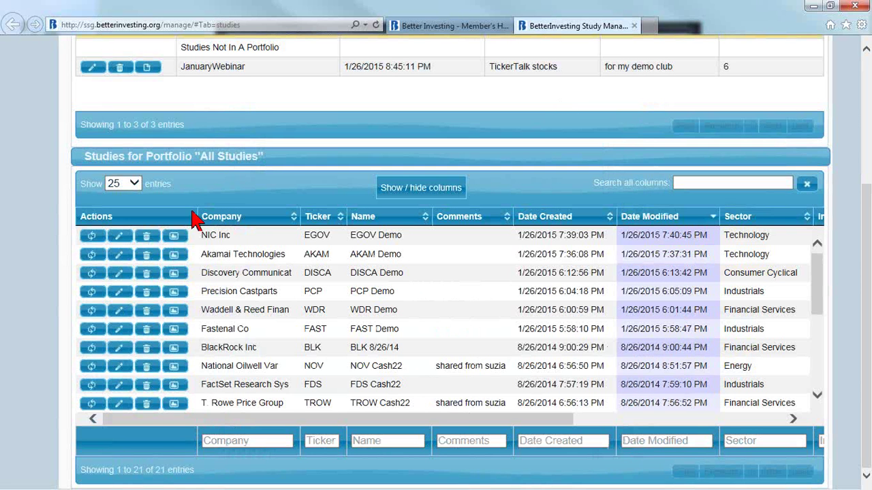
Create a copy of the BLK 8/26/14 study with updated company data, named BLK 1/26/2015.
click(93, 351)
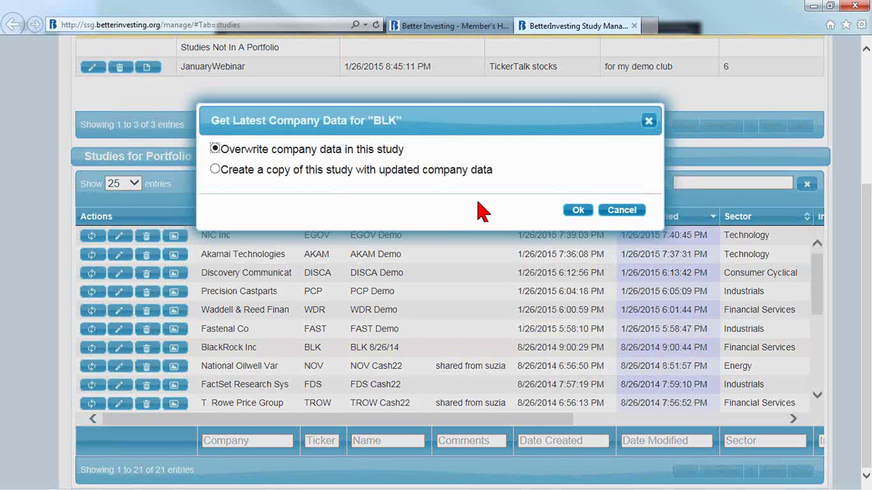
click(215, 169)
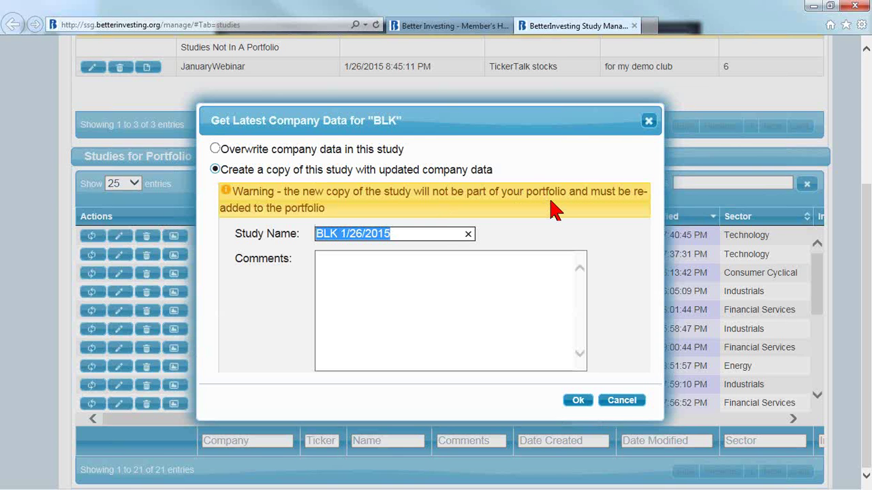
click(577, 401)
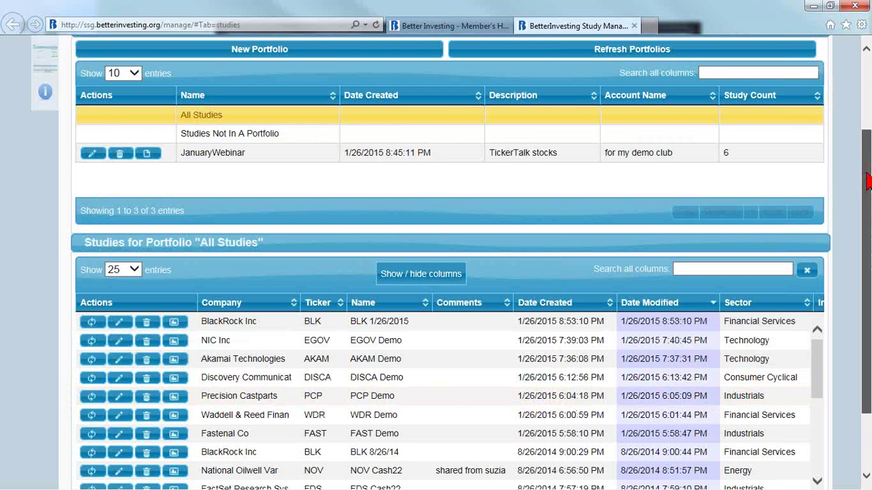
Open the JanuaryWebinar portfolio for editing.
scroll(253, 335, down, 2)
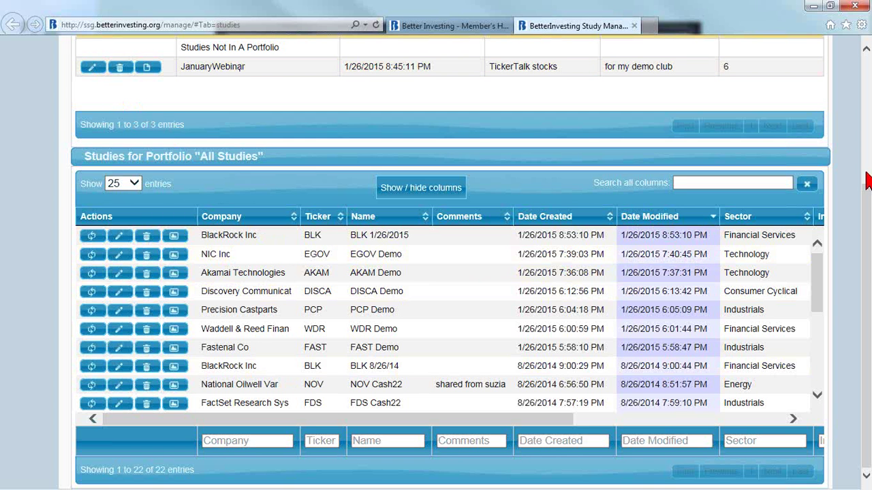
click(865, 203)
drag(863, 203, 863, 169)
click(92, 124)
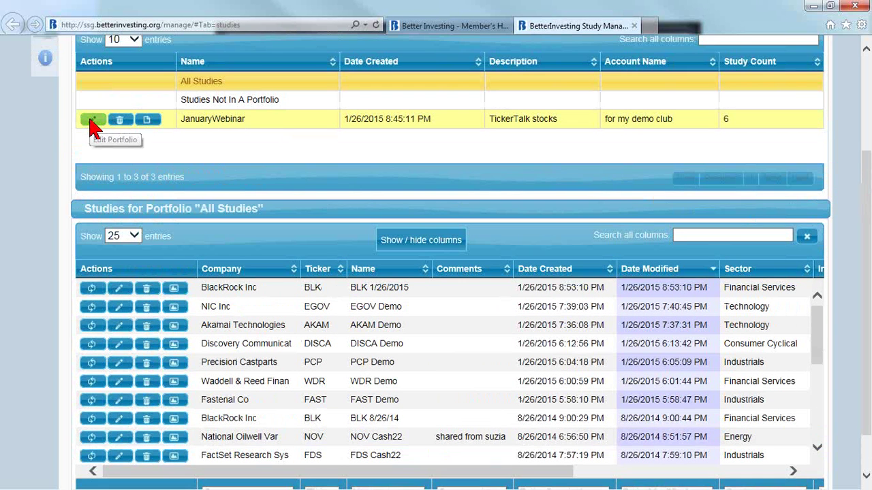
Add the existing BLK 8/26/14 study with 10 shares to the JanuaryWebinar portfolio.
text(BLK)
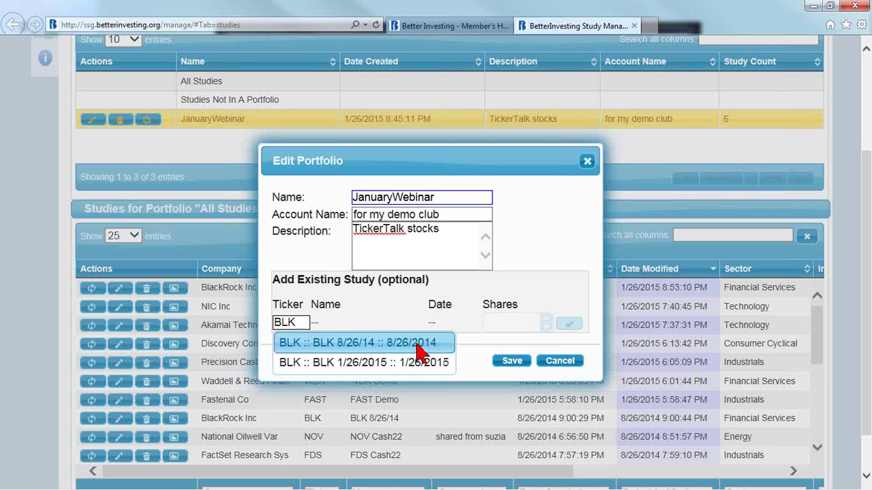
click(360, 343)
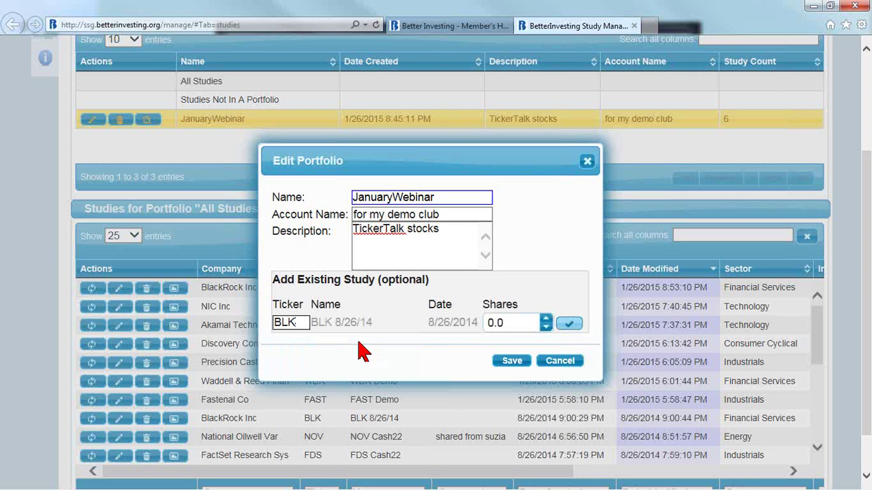
click(509, 325)
drag(509, 324, 485, 325)
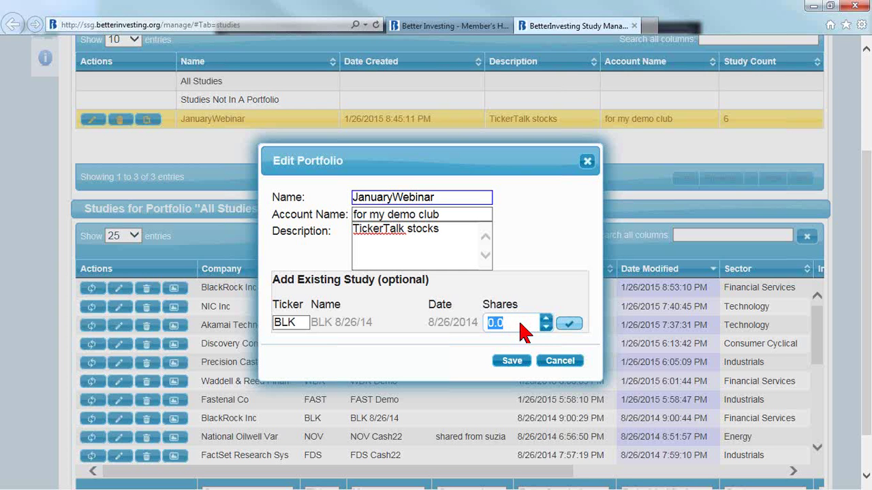
text(10)
click(576, 326)
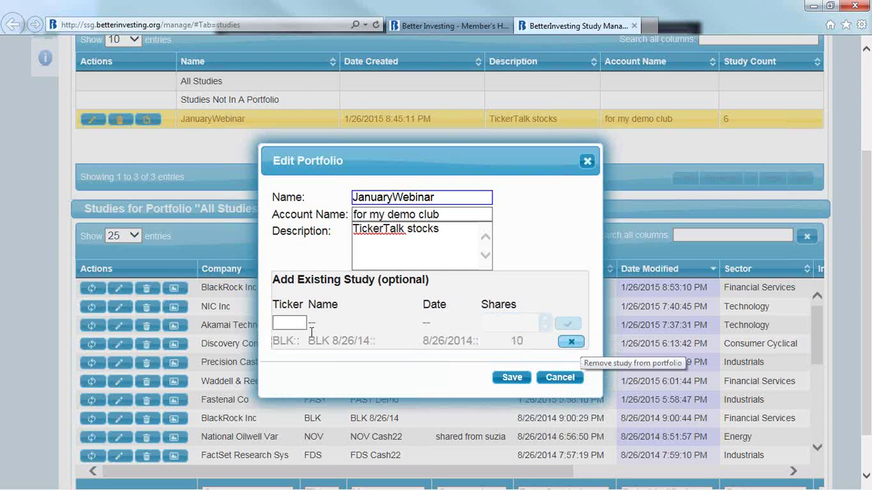
Select the existing NOV Cash22 study as the next entry and remove the added BLK 8/26/14 study from the portfolio.
click(281, 322)
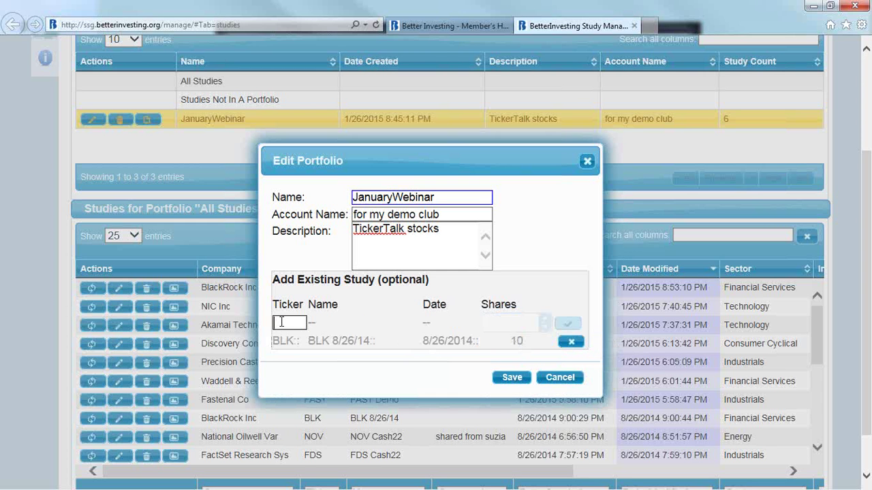
text(NOV)
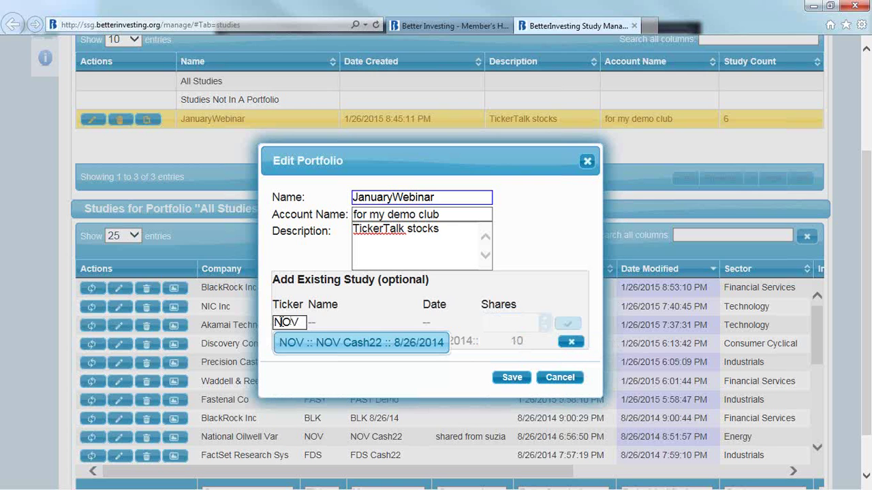
click(334, 345)
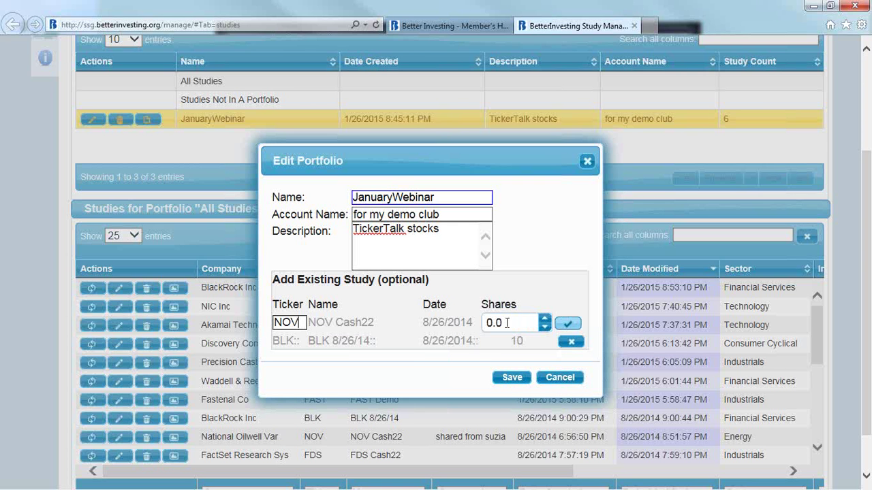
click(573, 340)
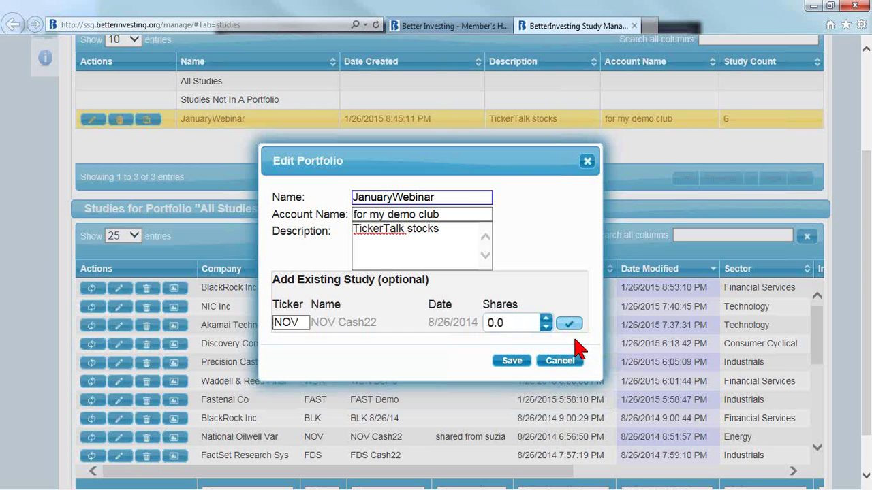
Add the existing BLK 1/26/2015 study with 10 shares to the JanuaryWebinar portfolio and save the portfolio.
drag(308, 324, 221, 323)
text(BLK)
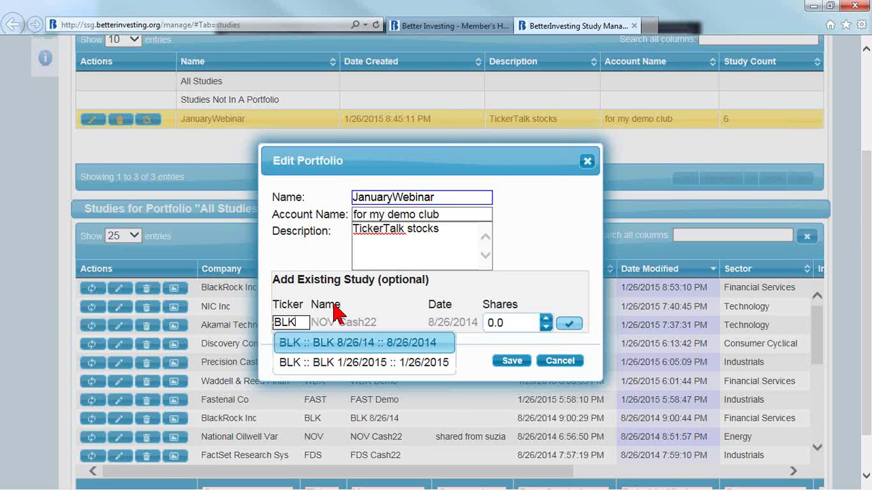
click(359, 366)
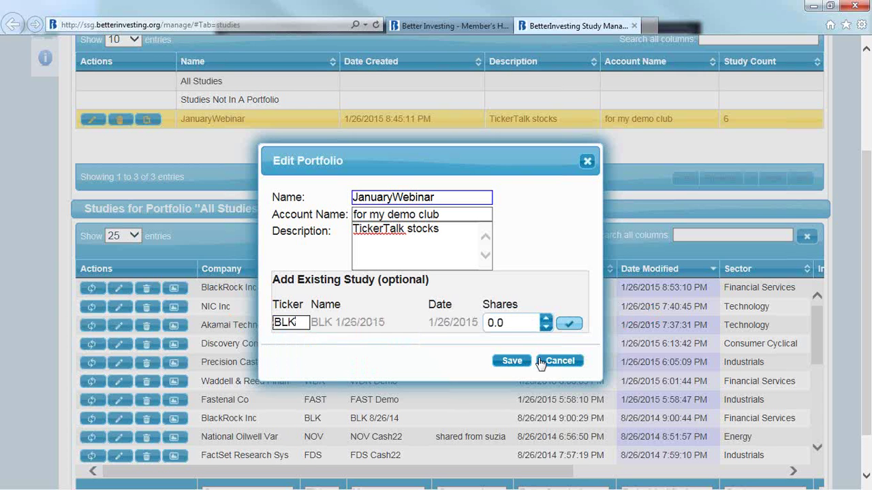
drag(526, 323, 478, 321)
text(10)
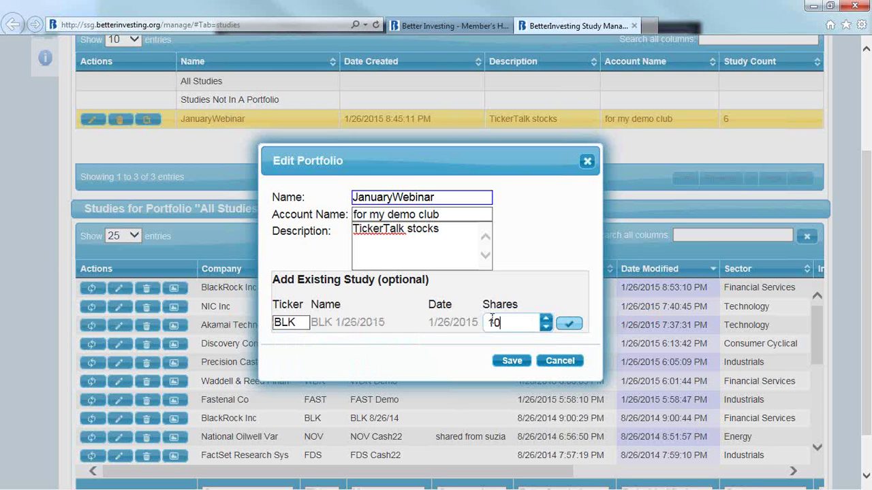
click(570, 324)
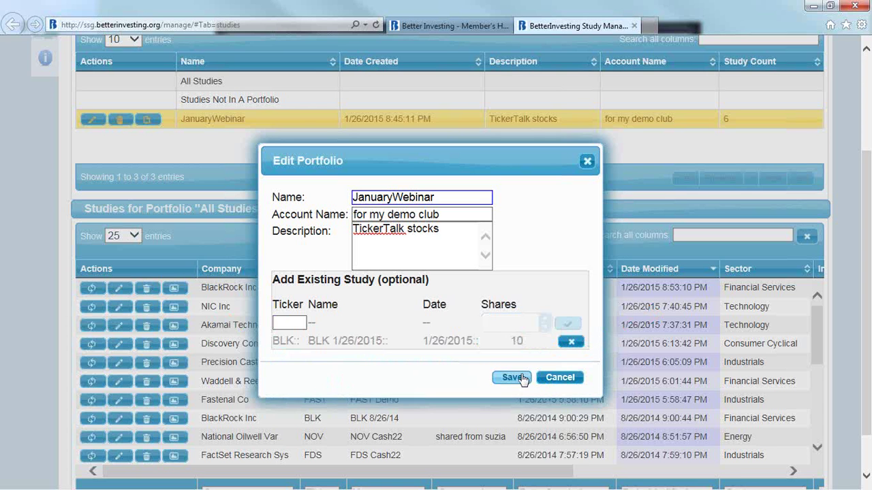
click(522, 379)
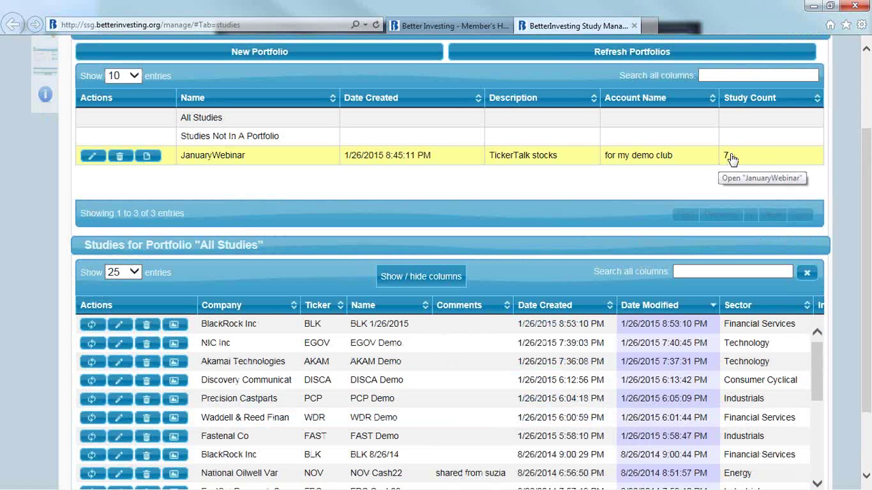
Open the JanuaryWebinar portfolio and review its list of studies across all columns.
click(324, 158)
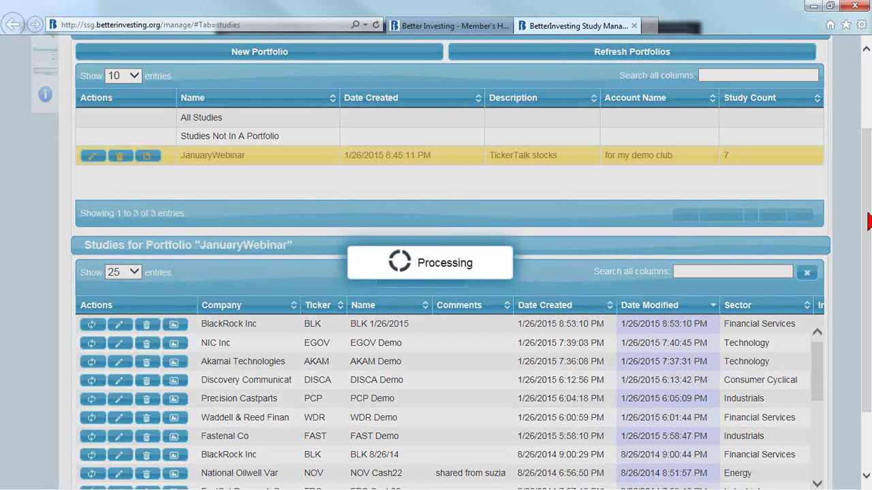
scroll(869, 208, down, 3)
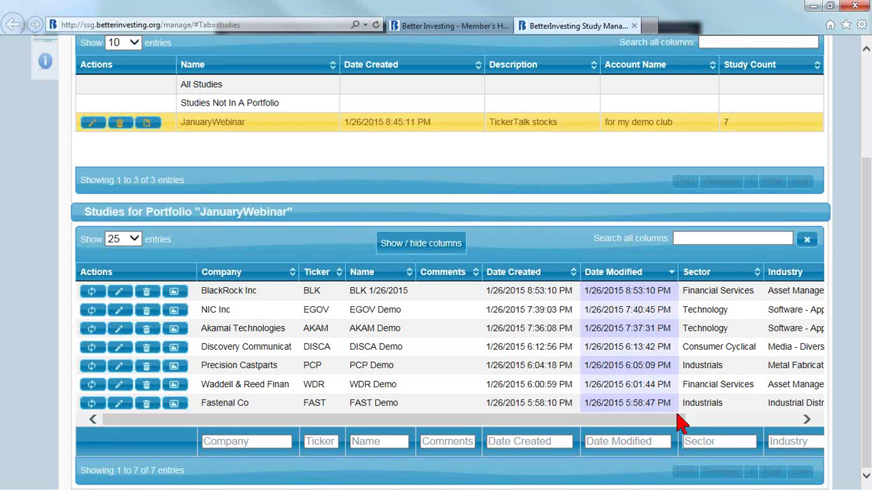
drag(679, 426, 804, 419)
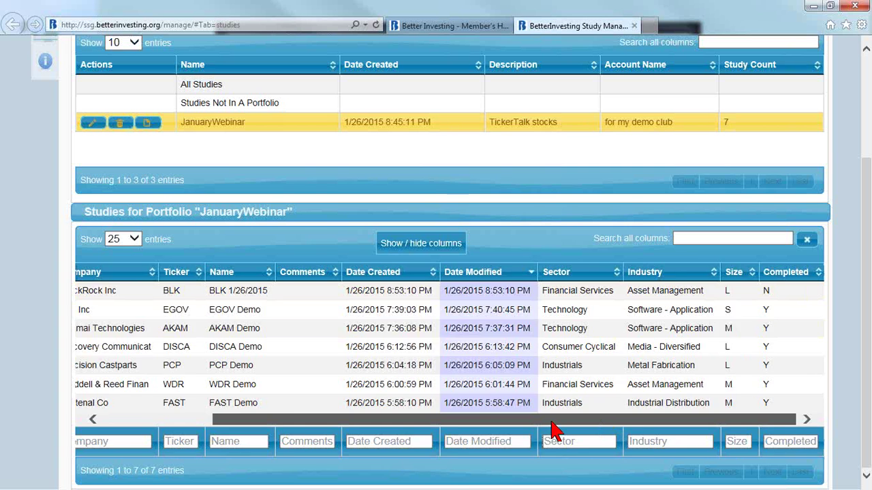
drag(554, 420, 447, 421)
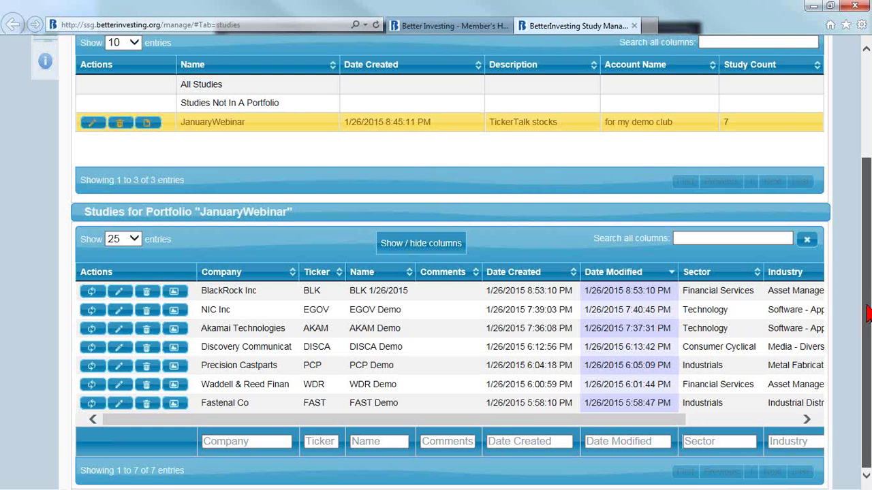
drag(868, 313, 866, 285)
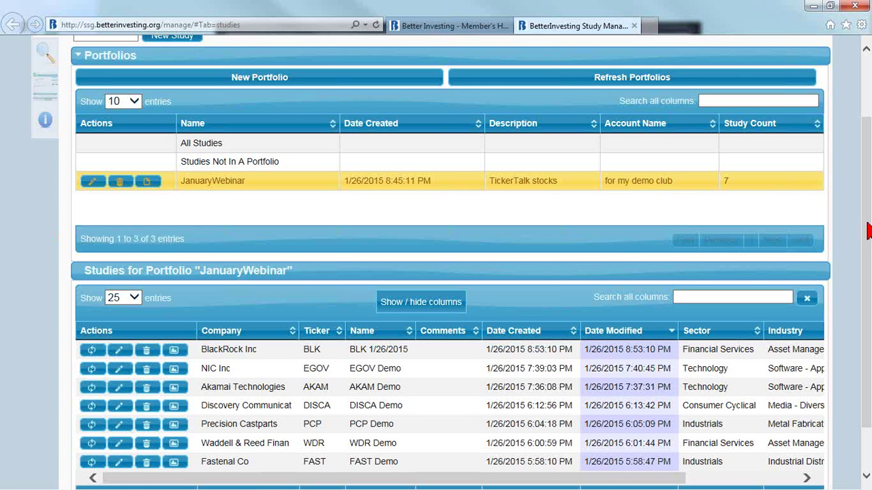
scroll(868, 232, down, 1)
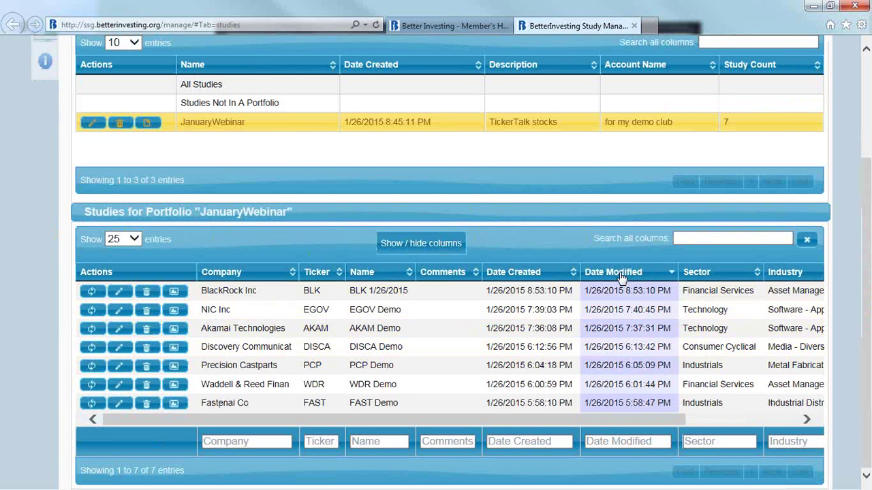
Remove the BLK 1/26/2015 study from the JanuaryWebinar portfolio without deleting it permanently.
click(146, 293)
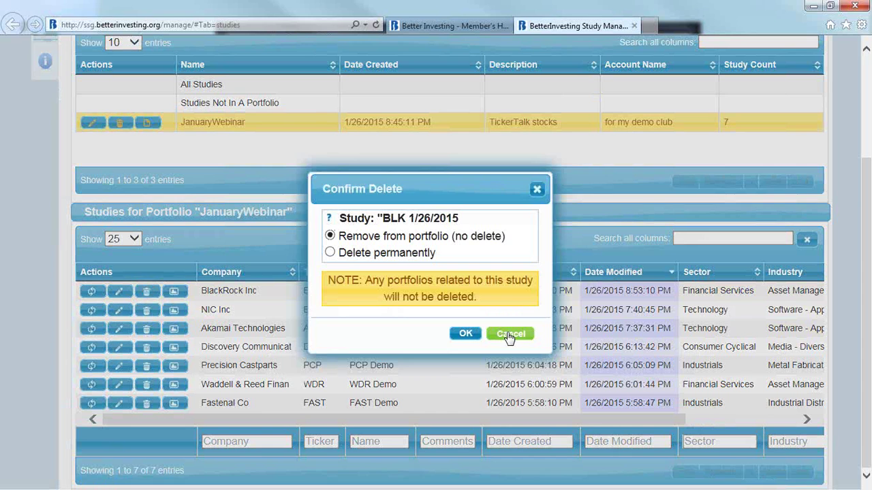
click(508, 335)
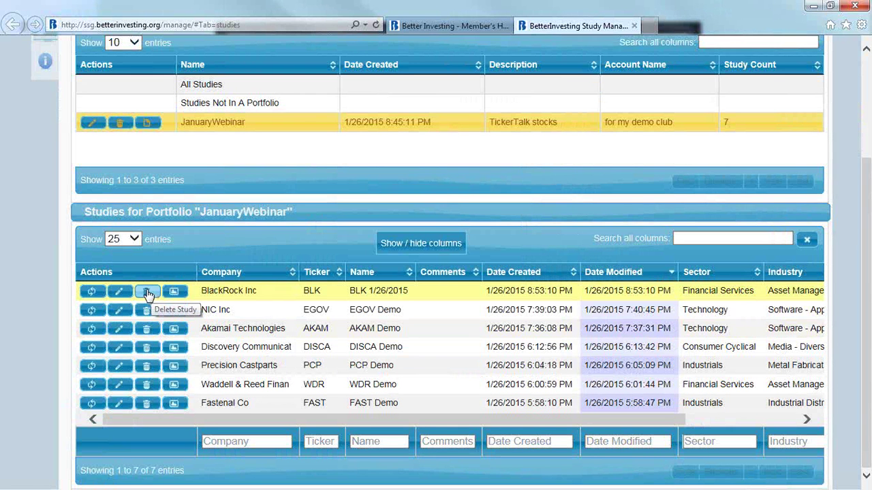
click(146, 297)
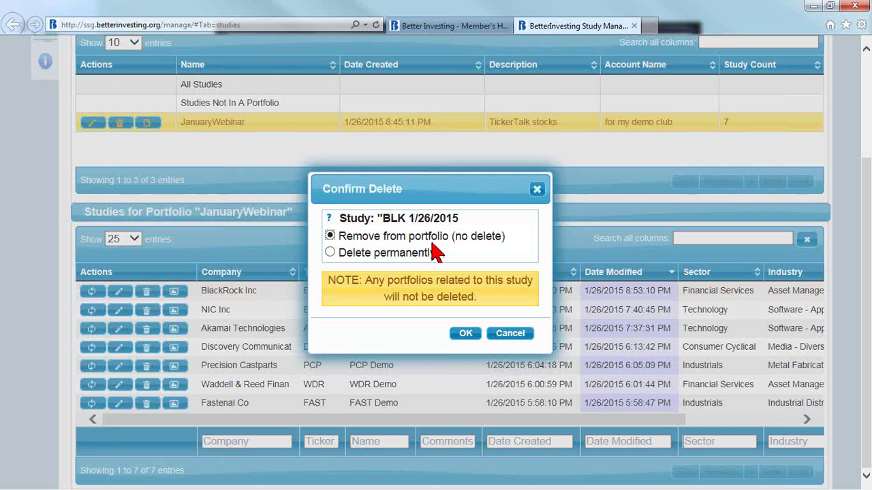
click(474, 336)
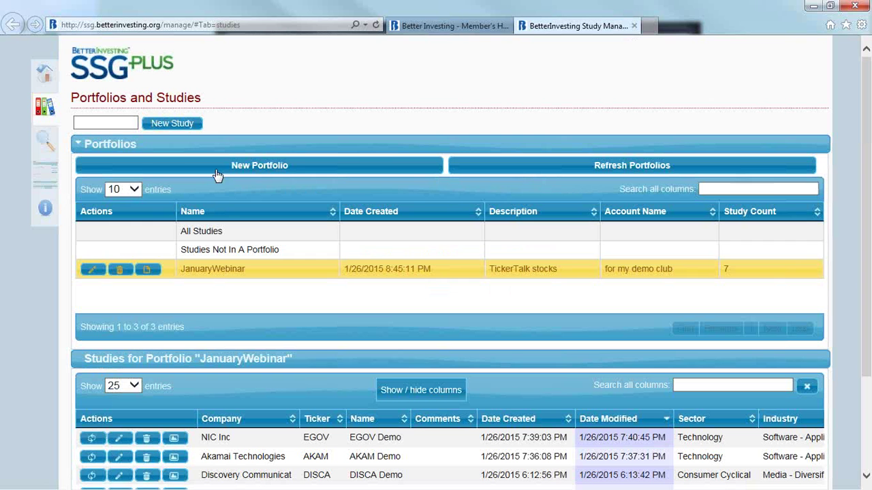
Add the existing BLK 8/26/14 study with 10 shares to the JanuaryWebinar portfolio and save the portfolio.
click(96, 272)
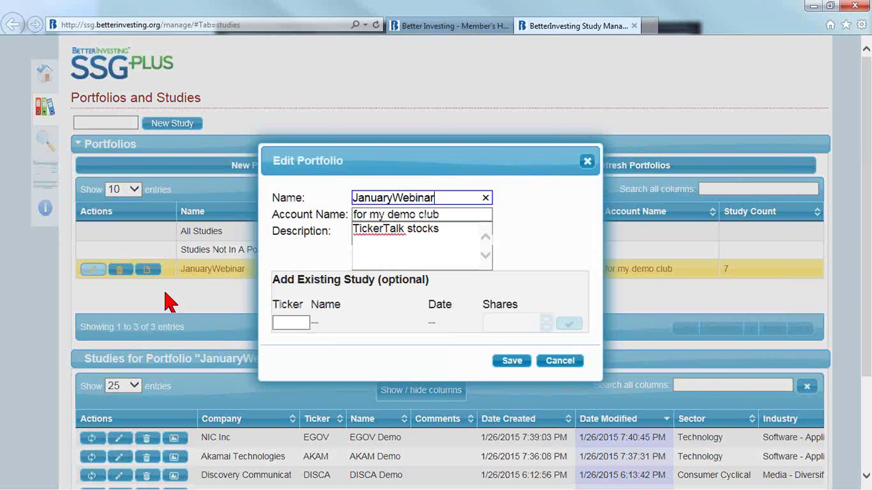
click(297, 324)
text(LK)
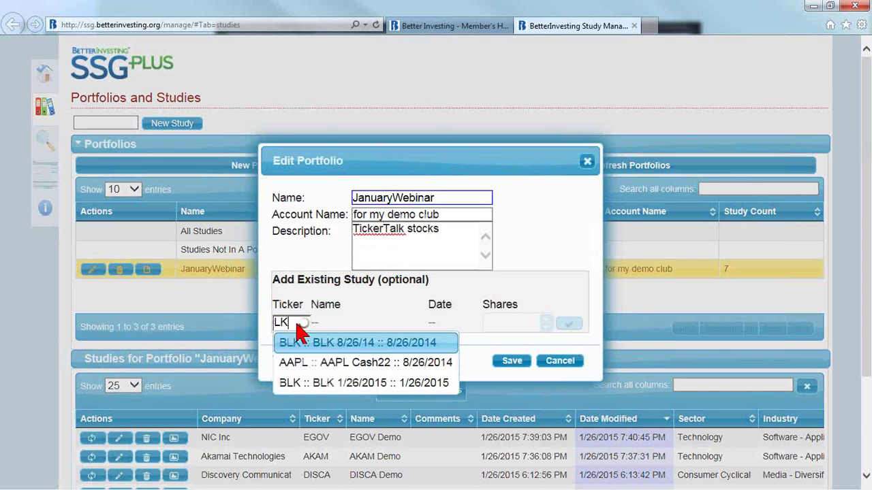
key(BackSpace)
key(BackSpace)
text(BLK)
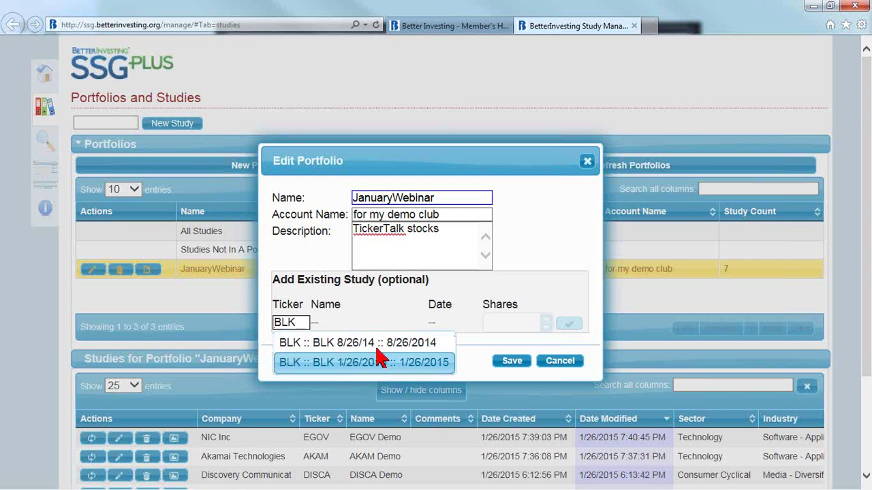
click(374, 343)
click(522, 323)
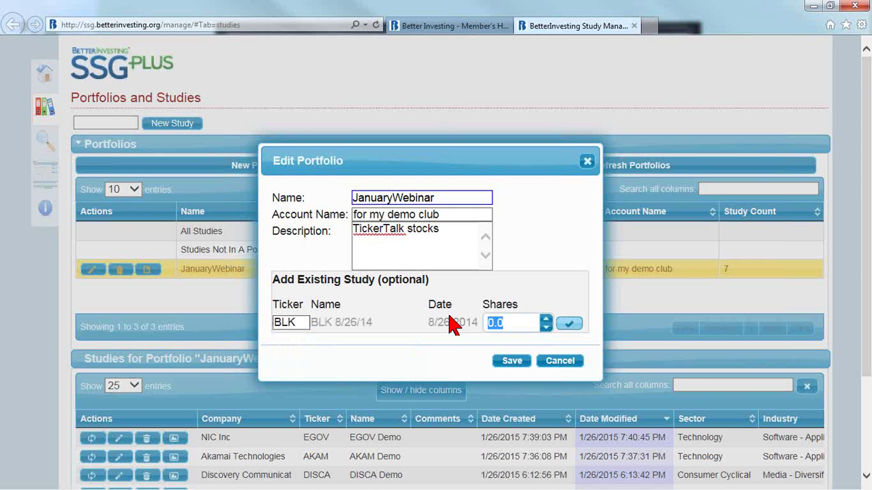
text(10)
click(565, 325)
click(515, 378)
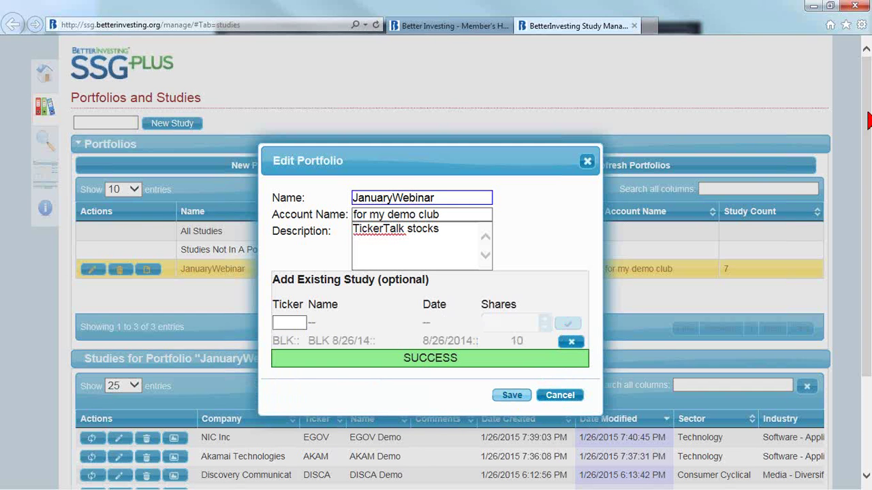
Sort the JanuaryWebinar studies by date modified, oldest first, and check the price dates in the portfolio's summary report.
scroll(868, 147, down, 2)
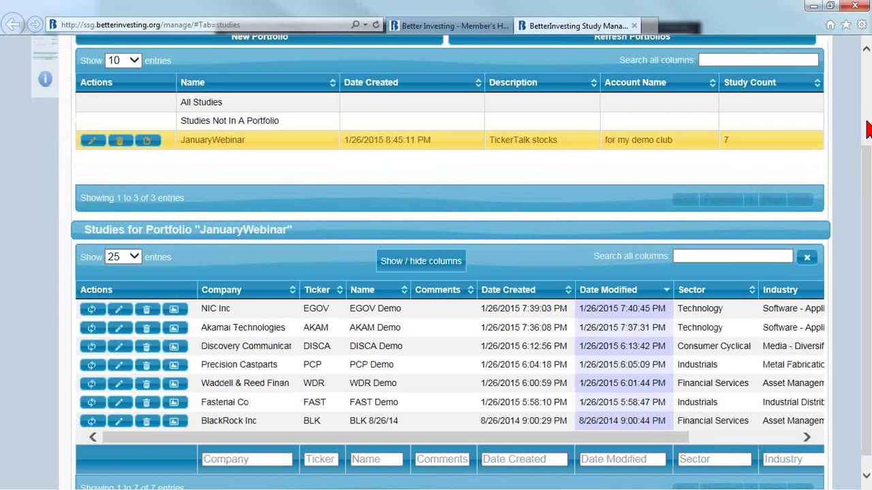
scroll(652, 344, up, 2)
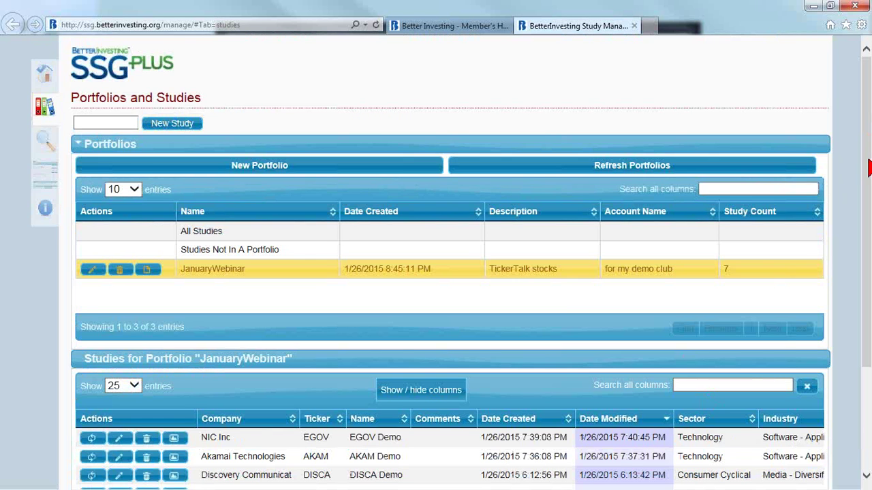
scroll(869, 305, down, 2)
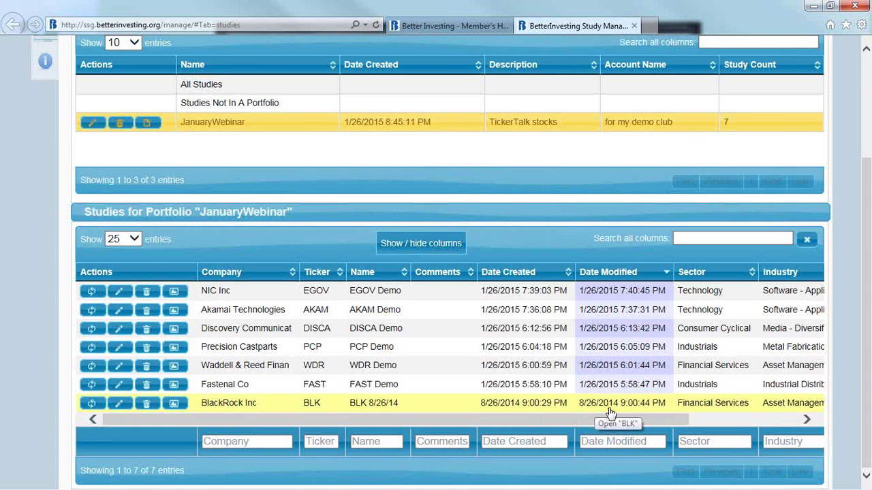
click(670, 276)
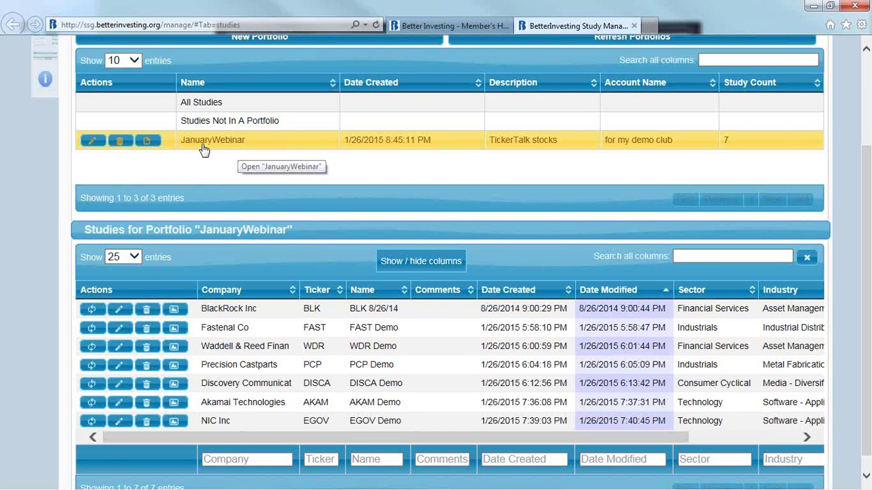
click(147, 144)
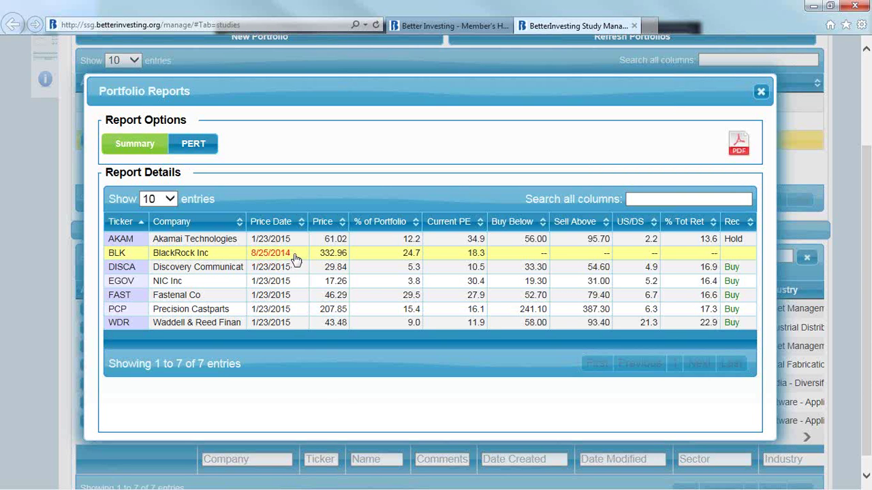
click(761, 93)
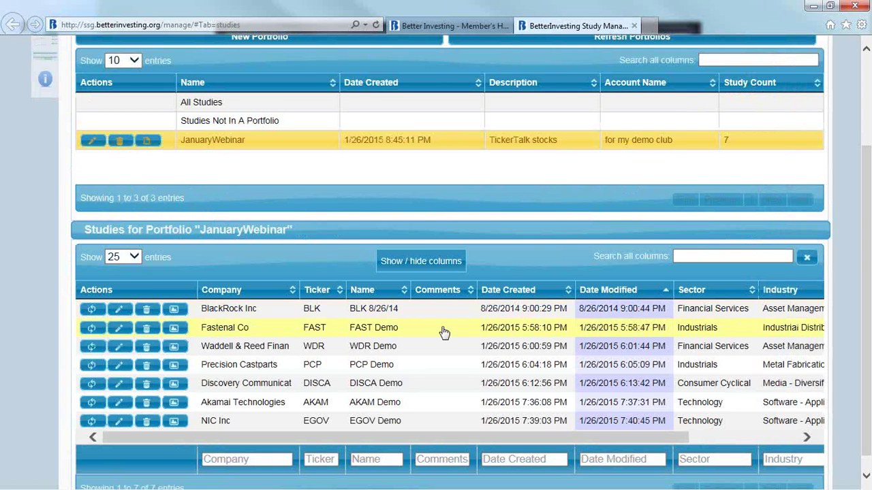
Get the latest company data for the BLK 8/26/14 study, overwriting the data in the existing study.
click(94, 311)
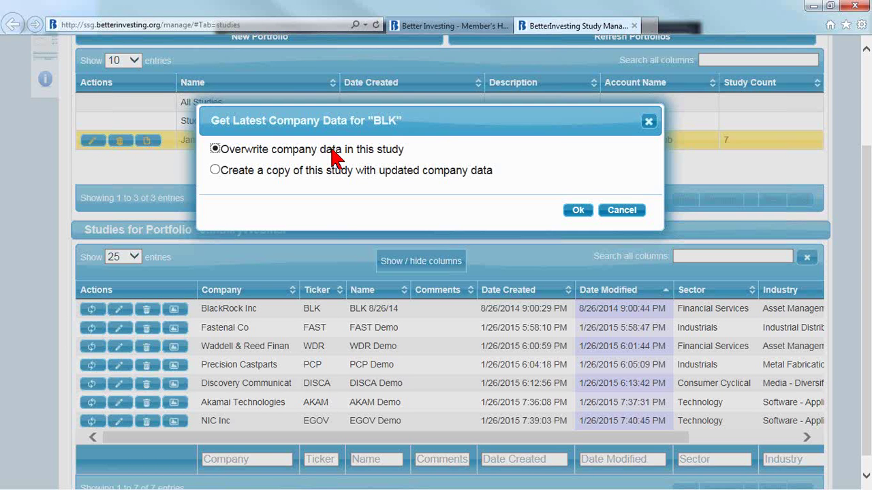
click(578, 212)
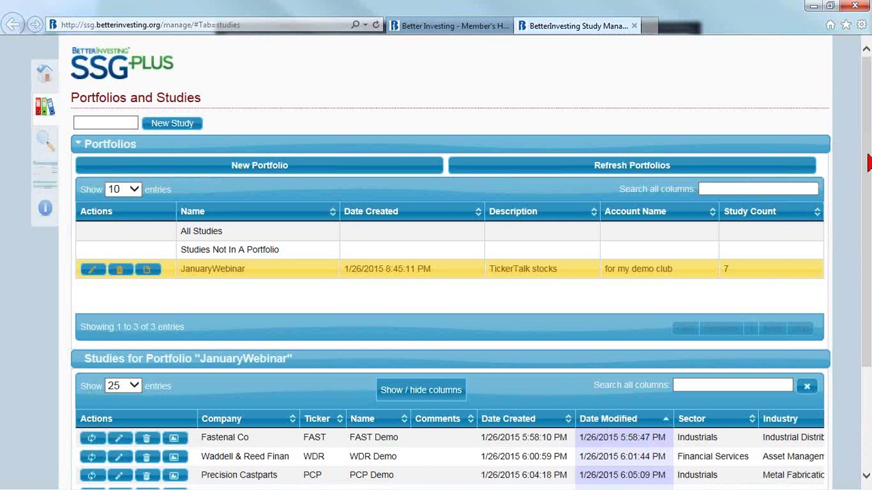
drag(869, 187, 869, 303)
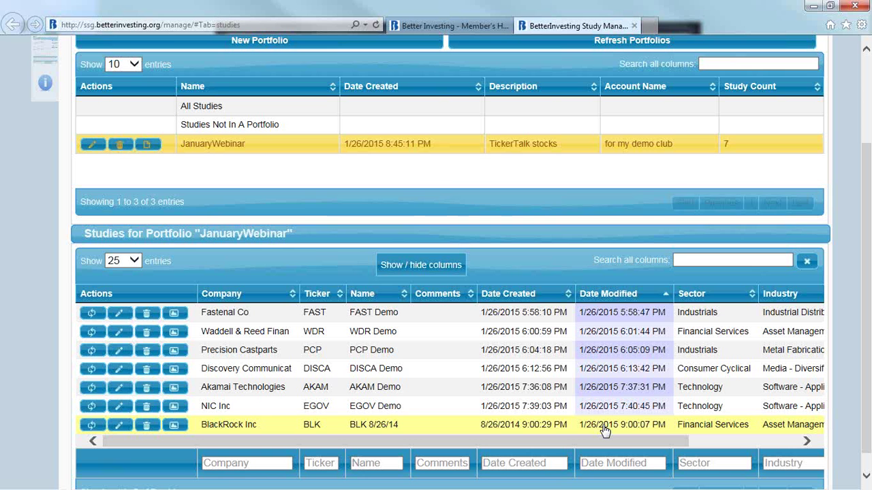
Open the JanuaryWebinar summary report and sort it in turn by % of Portfolio, Current PE, Buy Below and Sell Above.
click(148, 147)
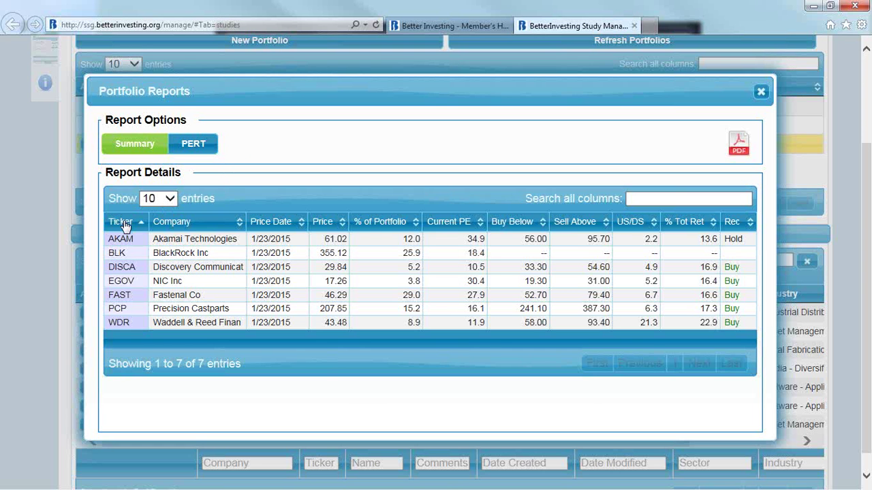
click(225, 238)
click(417, 229)
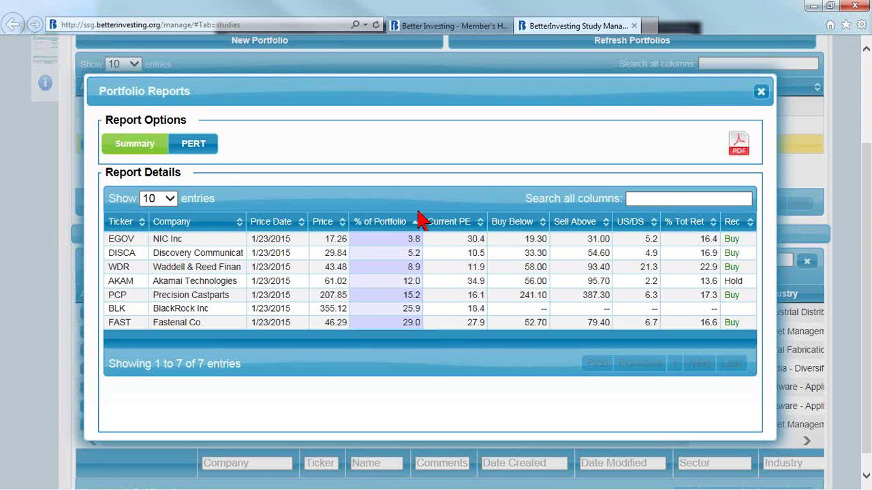
click(390, 243)
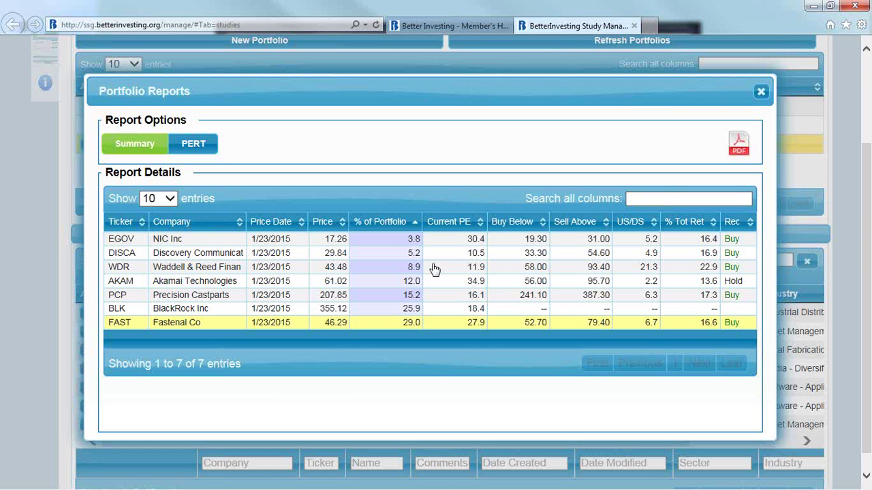
click(480, 225)
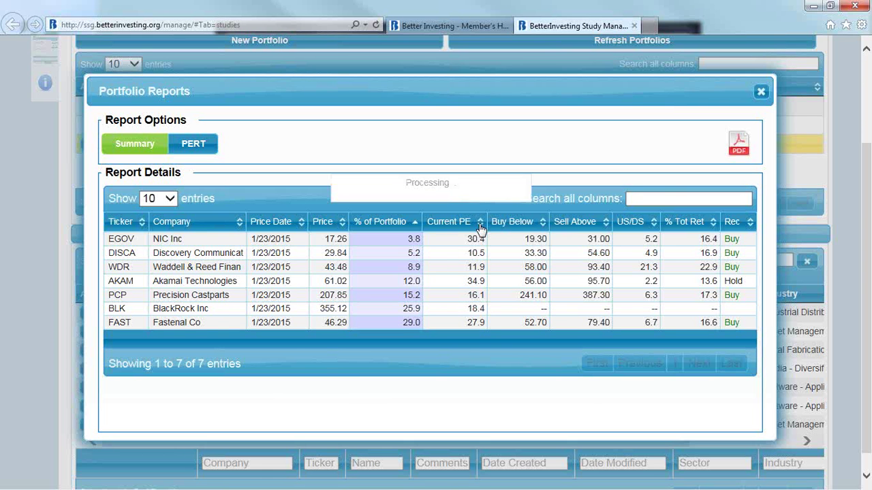
click(542, 224)
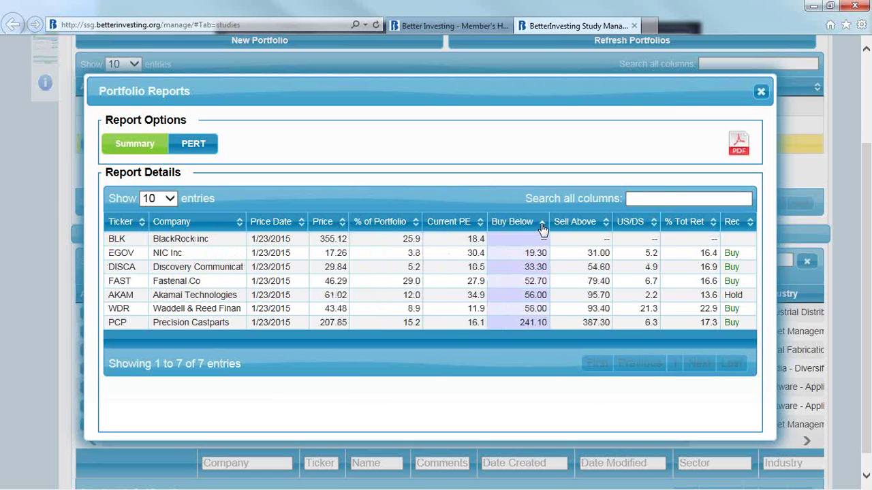
click(603, 225)
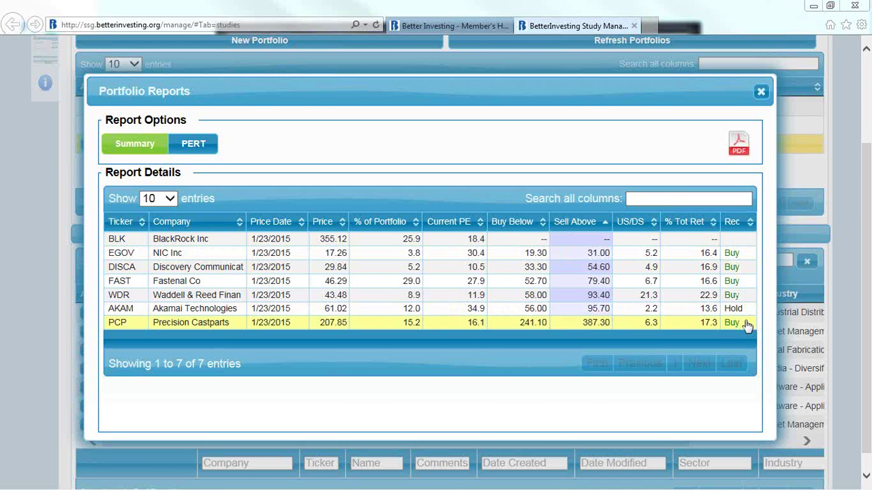
Sort the summary report by recommendation and by % Tot Ret.
click(741, 228)
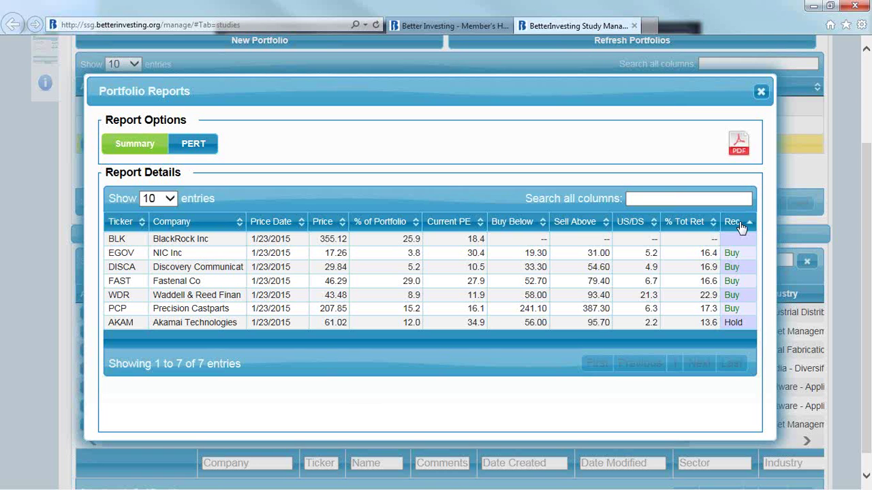
click(713, 225)
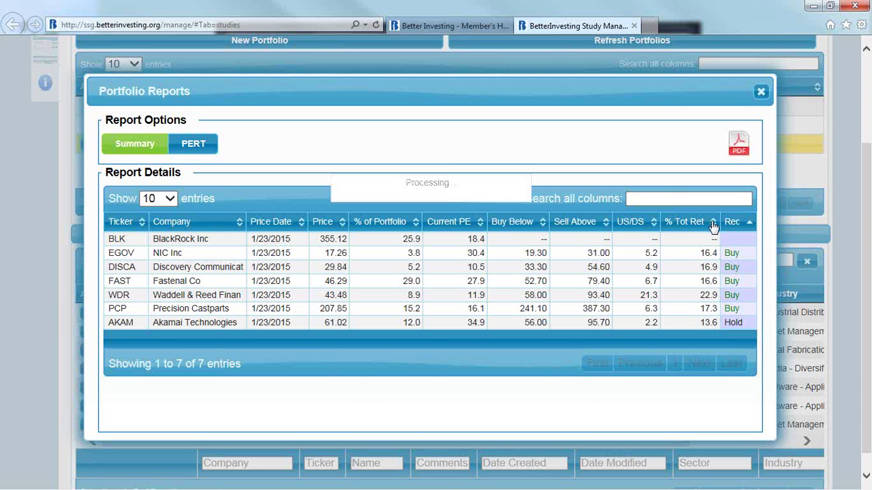
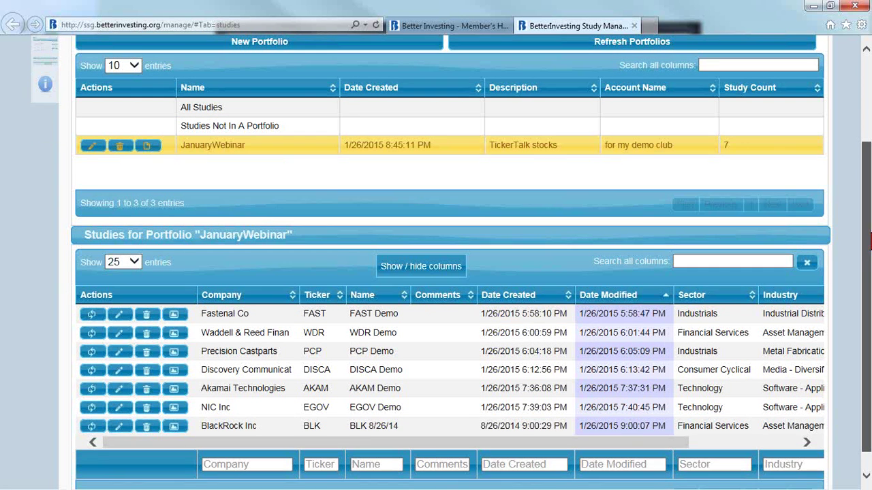
Reopen the JanuaryWebinar portfolio's summary report, export it as a PDF and open summaryReport.pdf.
scroll(868, 249, up, 1)
scroll(868, 248, down, 2)
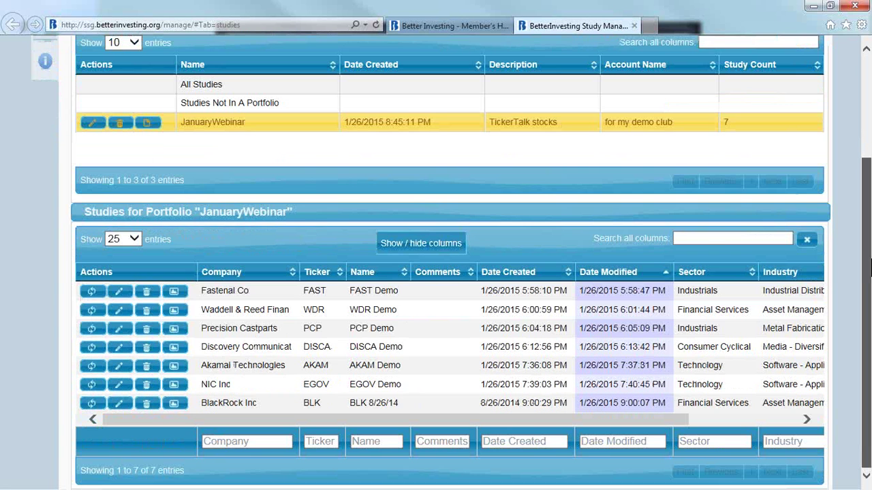
click(148, 123)
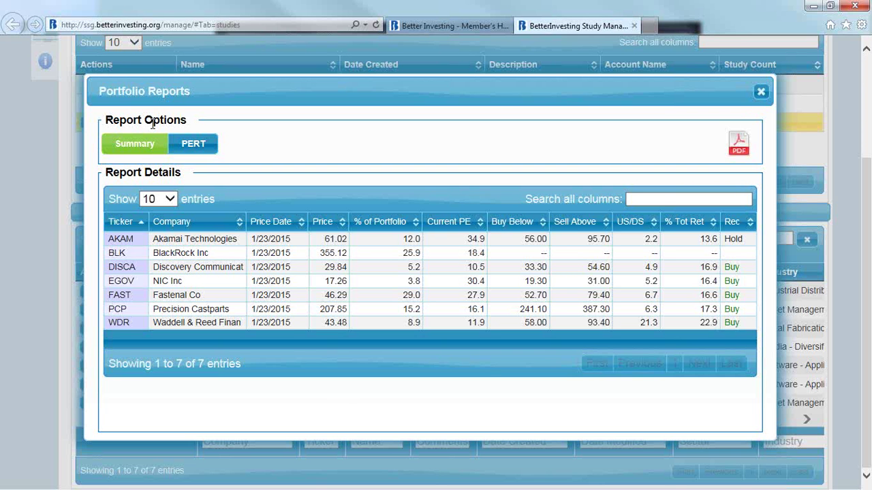
click(351, 239)
click(740, 151)
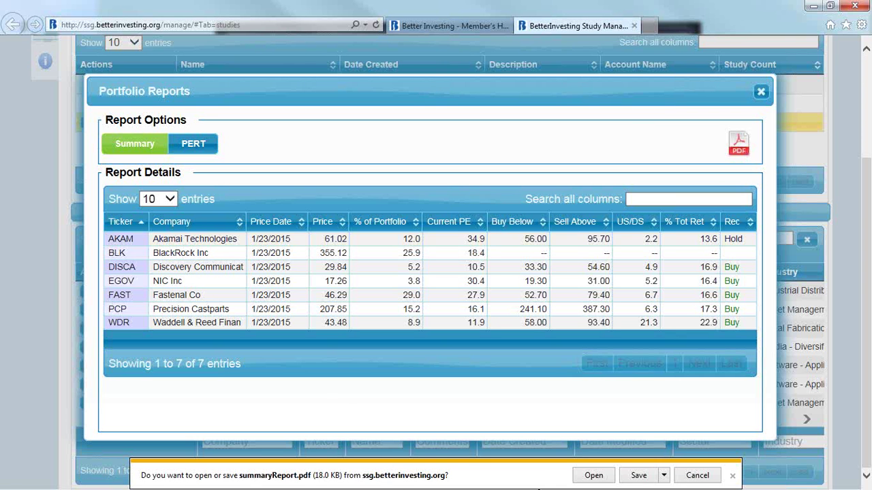
click(591, 477)
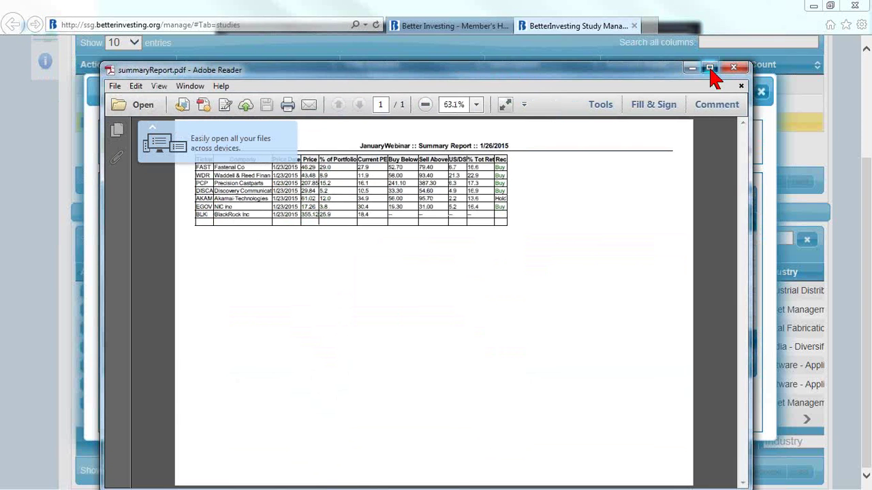
Maximize and enlarge the PDF summary report to read its table, and close it.
click(710, 68)
click(341, 39)
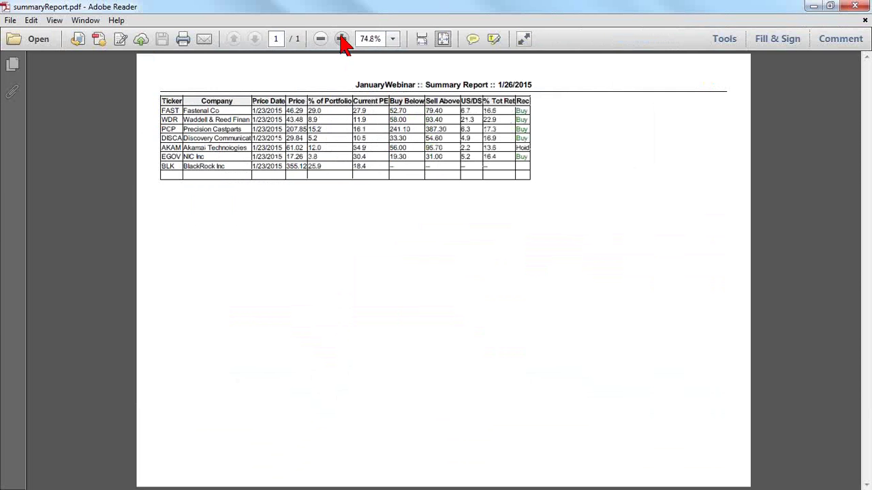
click(342, 38)
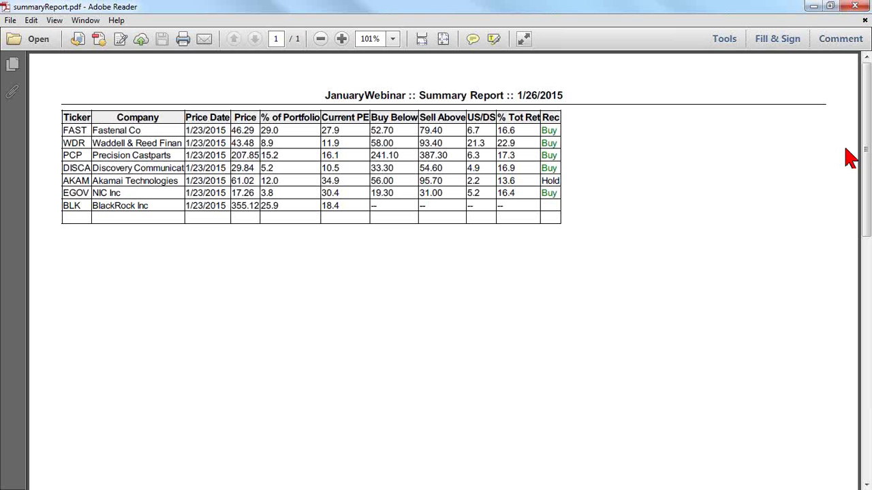
click(855, 8)
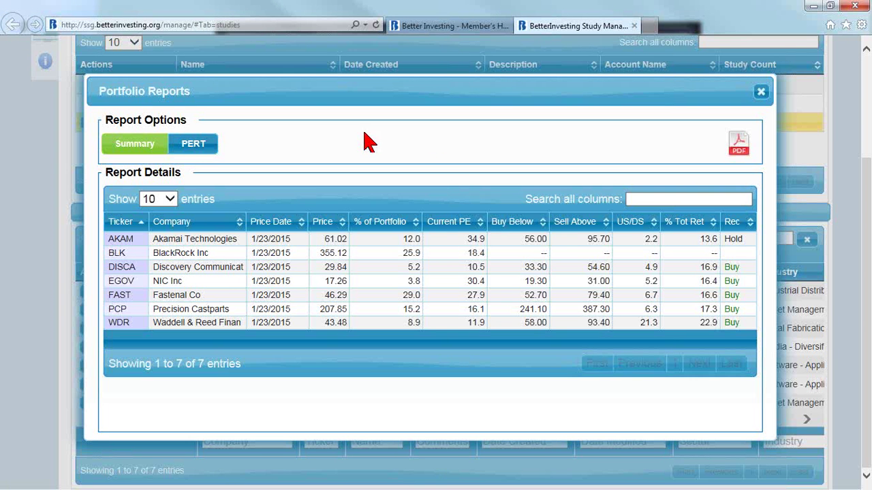
Display the portfolio's PERT report and examine each company's quarter-end dates and EPS, sales and pre-tax profit changes.
click(194, 146)
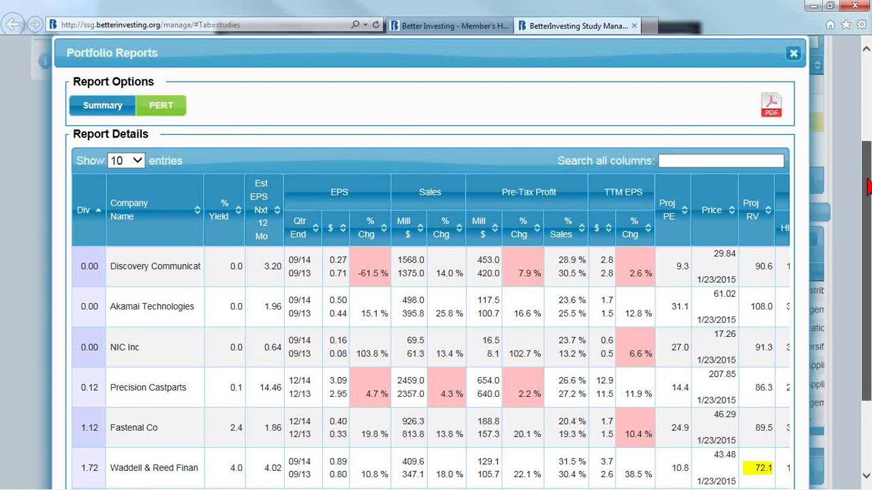
scroll(867, 188, down, 1)
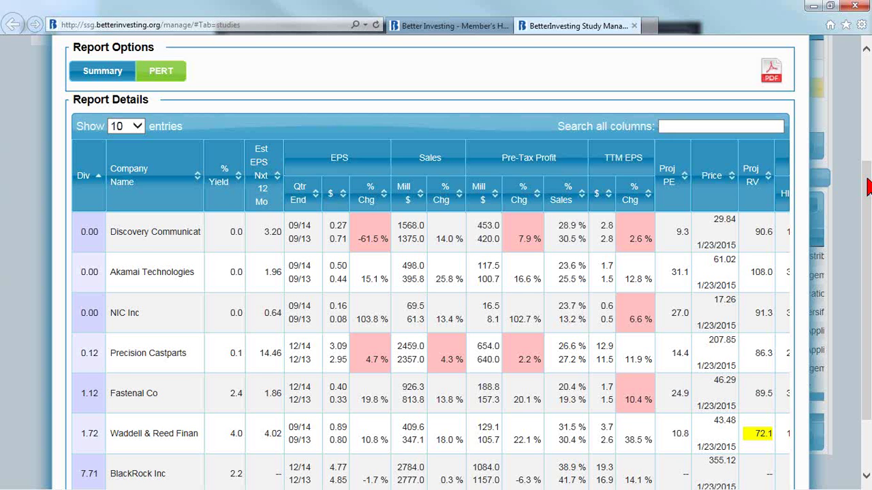
click(290, 232)
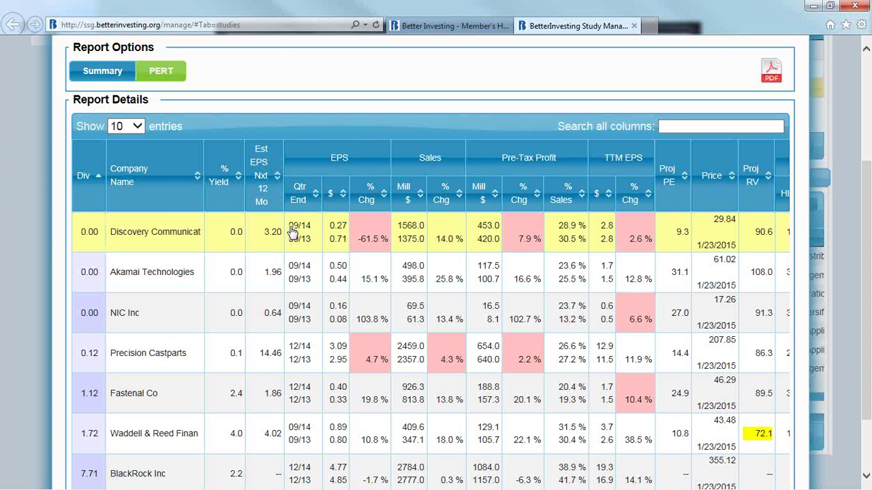
click(303, 278)
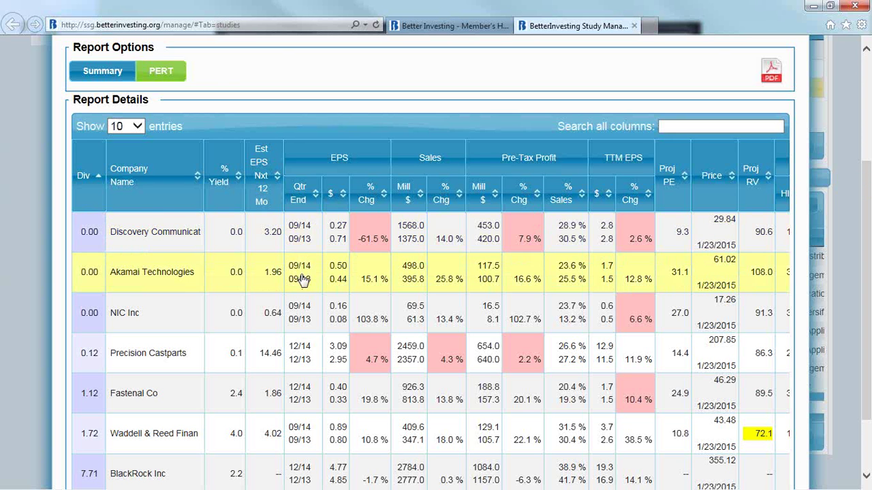
click(379, 244)
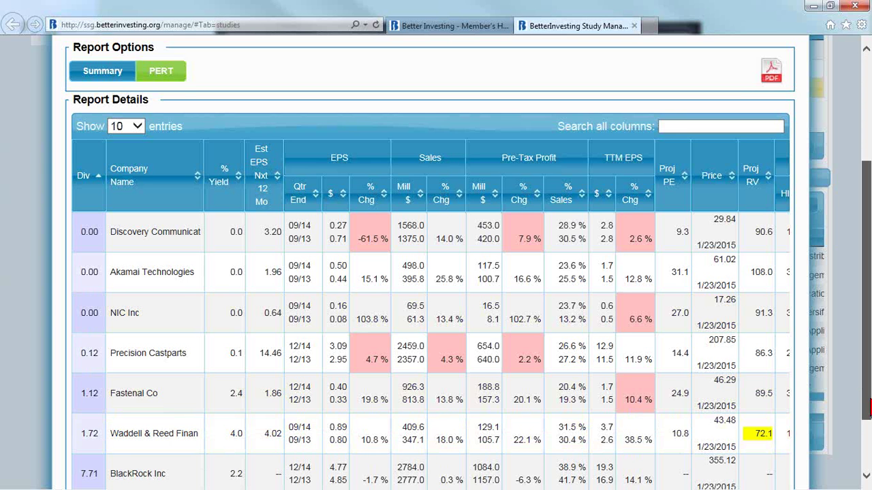
scroll(867, 409, down, 2)
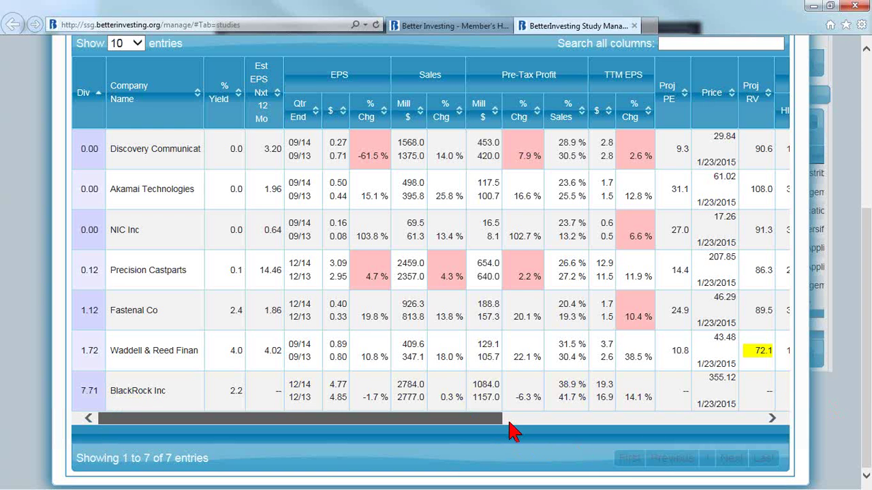
Sort the PERT report by % Total Return and by U/D Ratio, both in ascending order.
drag(509, 422, 755, 434)
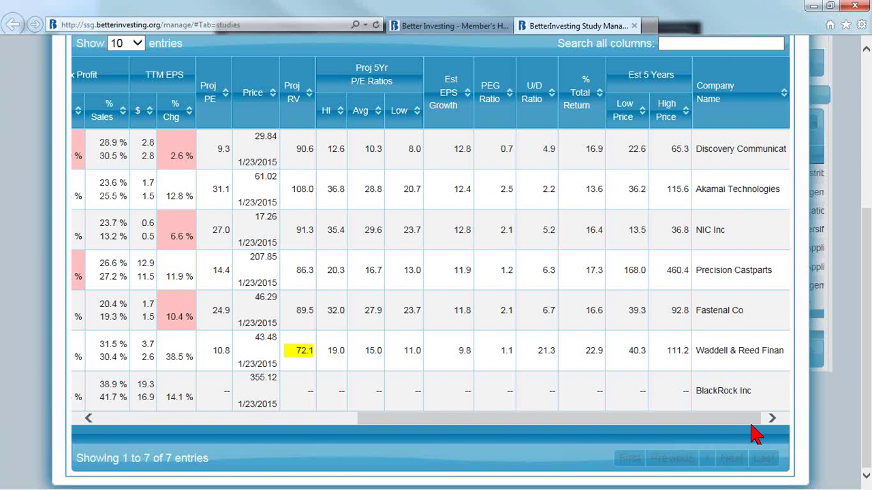
click(598, 101)
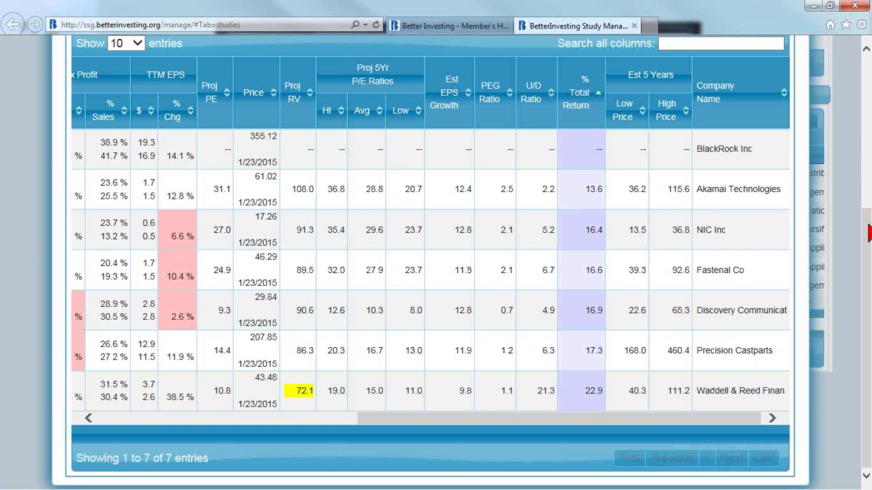
click(552, 99)
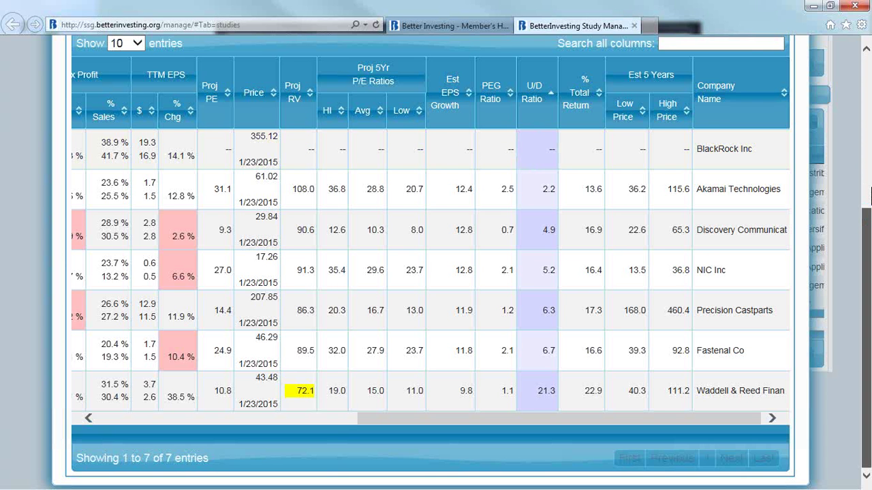
Examine the whole PERT report, from the projected P/E and five-year price columns back to the quarterly EPS and sales figures.
scroll(787, 170, up, 1)
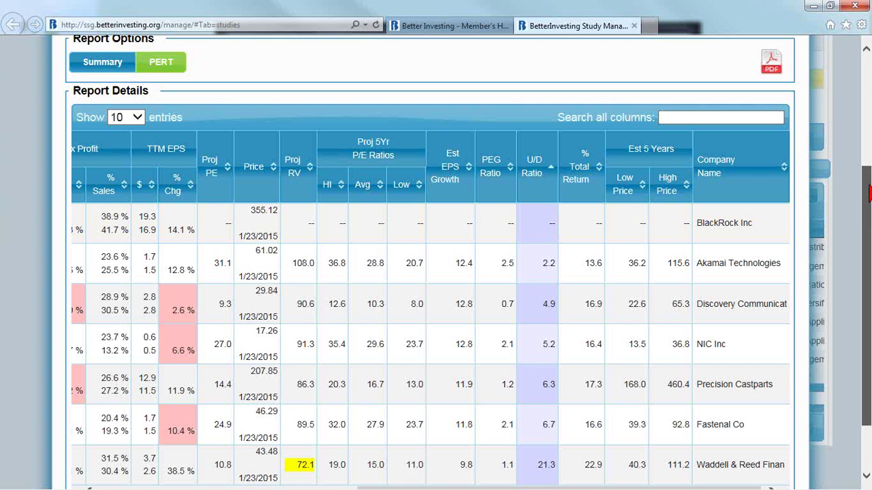
scroll(869, 214, down, 1)
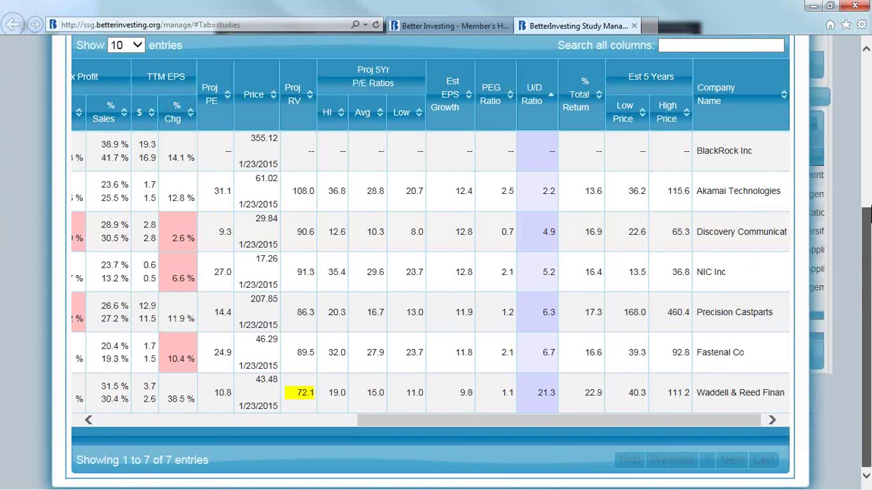
scroll(870, 213, up, 3)
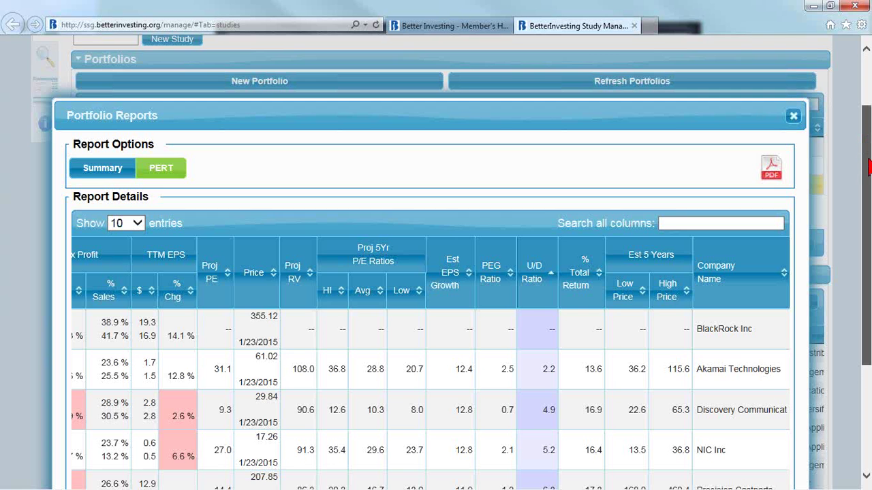
drag(869, 166, 869, 221)
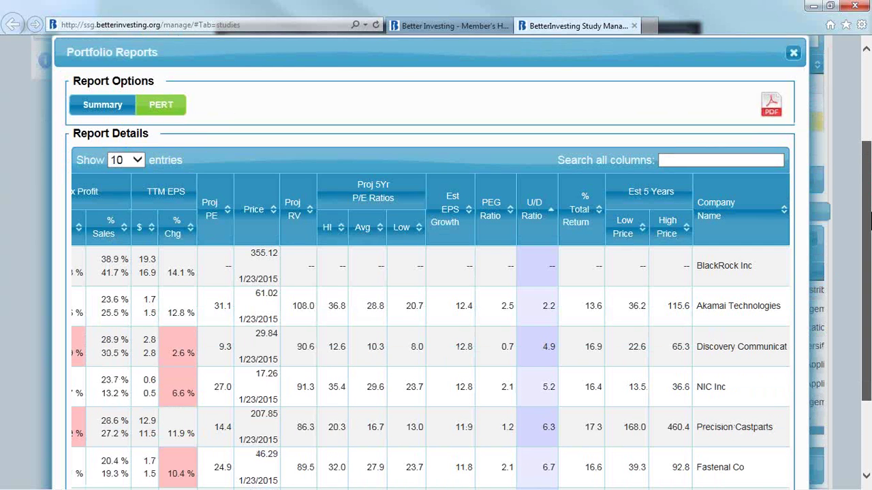
scroll(870, 225, down, 2)
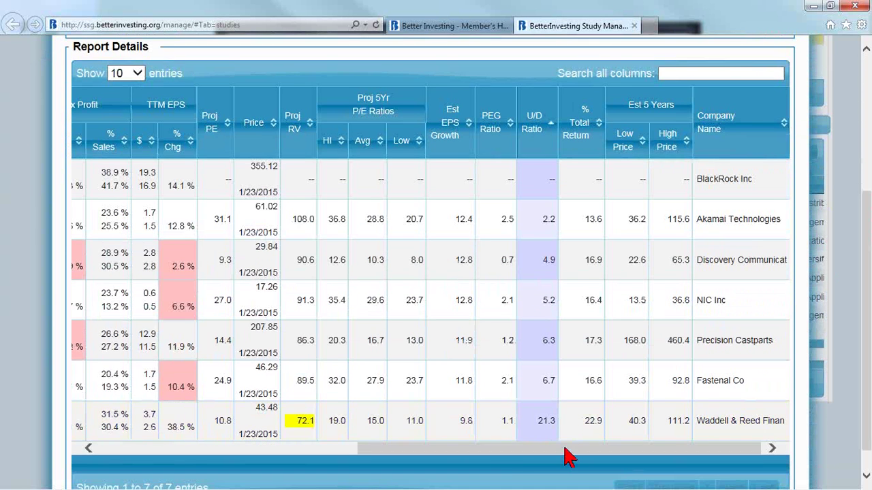
drag(564, 450, 238, 461)
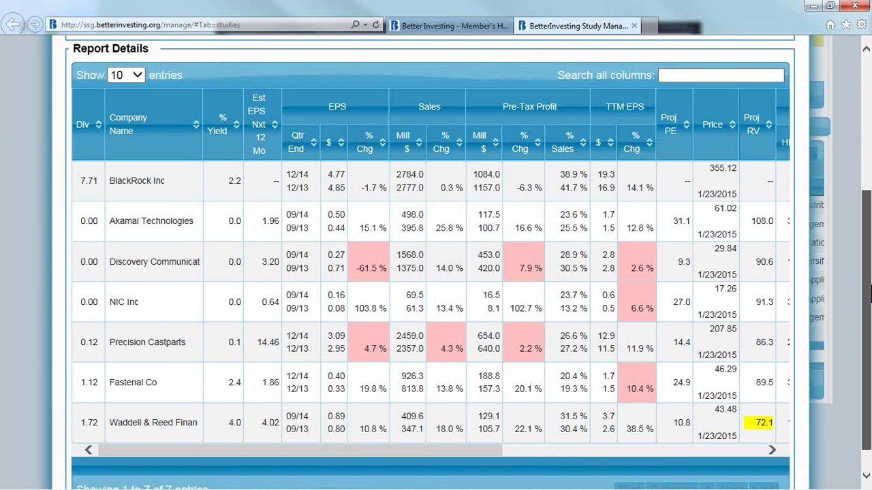
drag(870, 300, 870, 237)
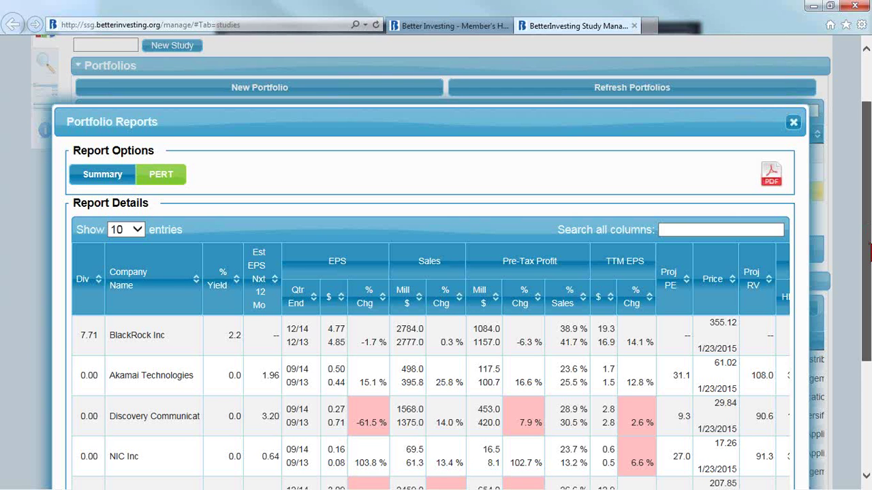
scroll(502, 226, down, 3)
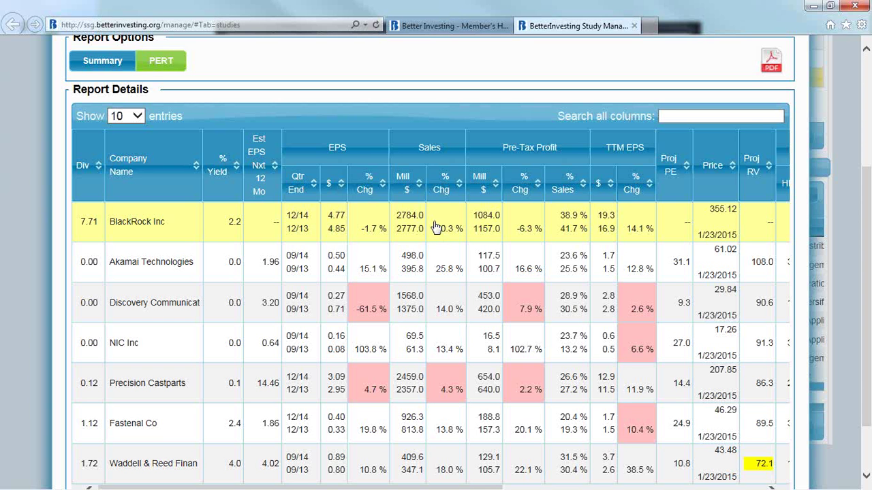
Open the BlackRock study from the PERT report and examine its growth chart, quarterly figures and fundamental company data.
click(436, 226)
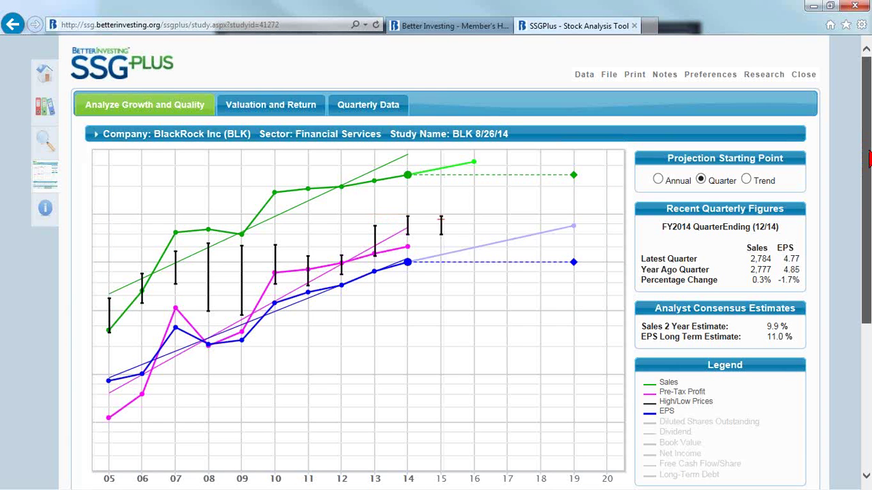
drag(869, 158, 869, 169)
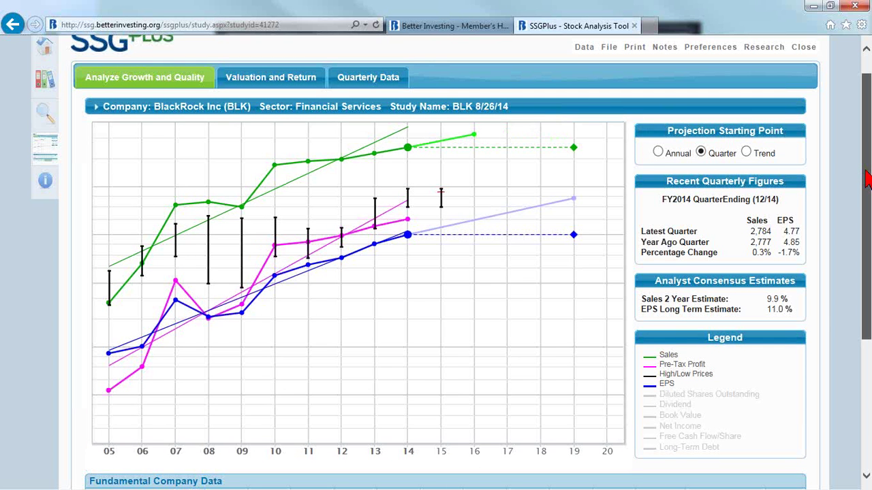
scroll(867, 179, down, 3)
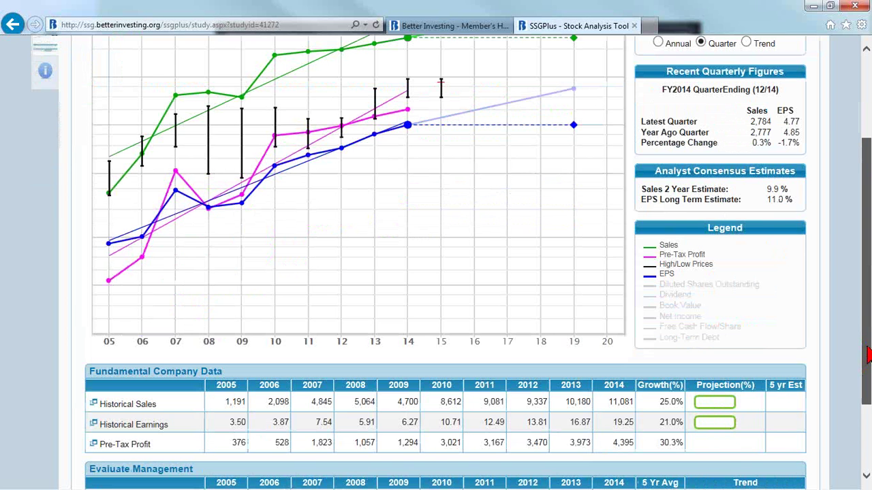
scroll(869, 355, up, 4)
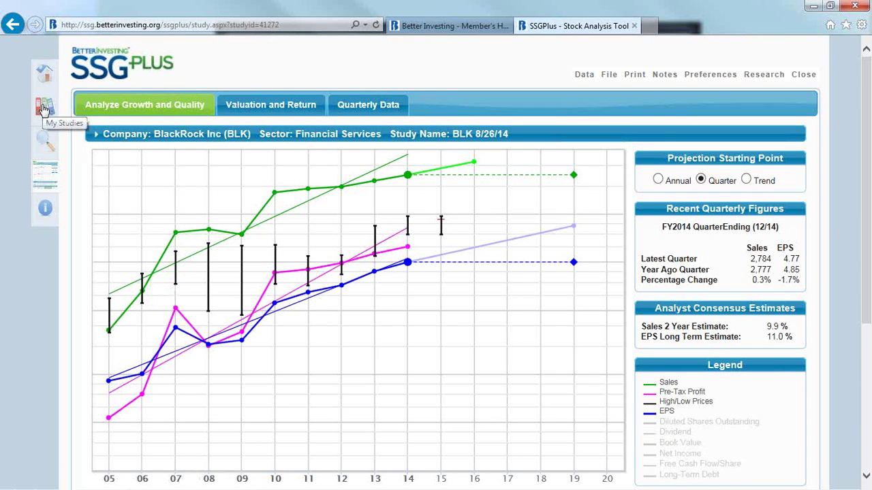
Return to the studies overview and list only the studies in the JanuaryWebinar portfolio.
click(45, 109)
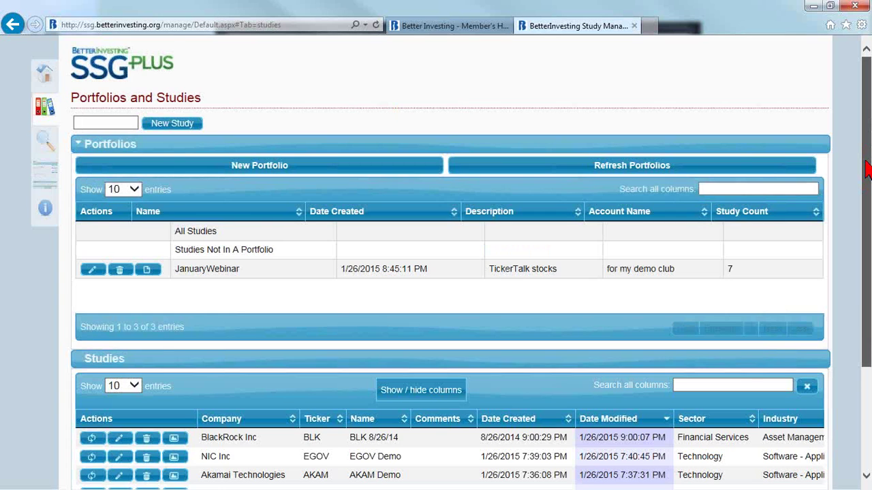
drag(867, 171, 858, 270)
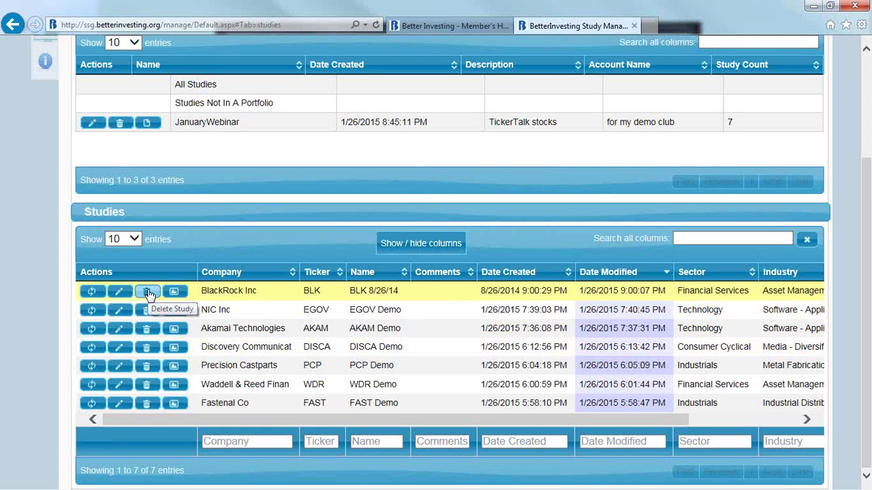
click(230, 128)
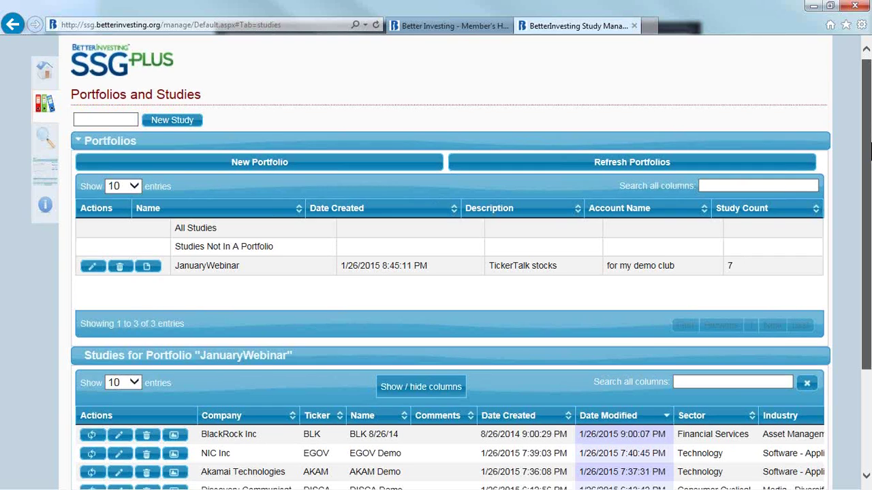
drag(869, 121, 869, 211)
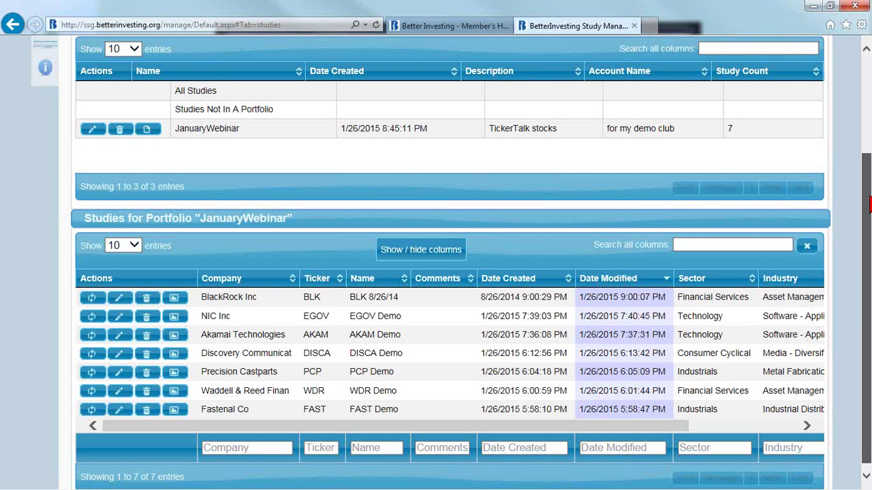
View the summary report of the JanuaryWebinar portfolio and close it.
scroll(866, 205, up, 4)
click(146, 255)
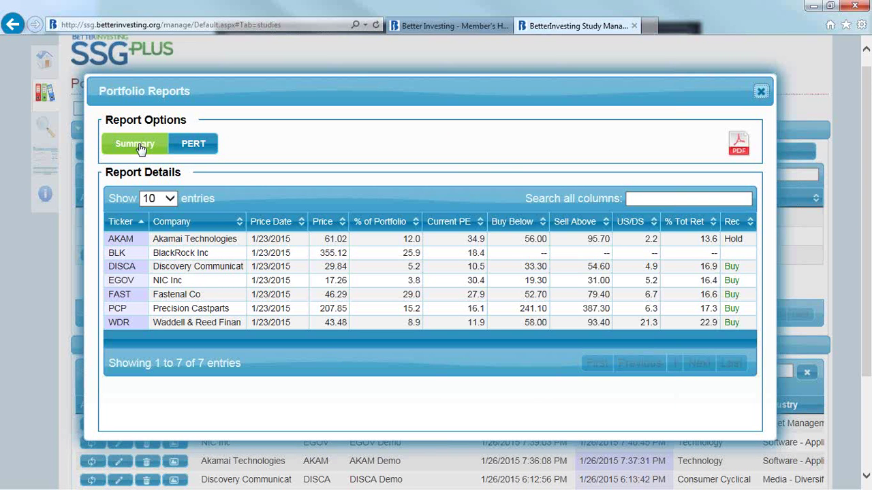
click(761, 93)
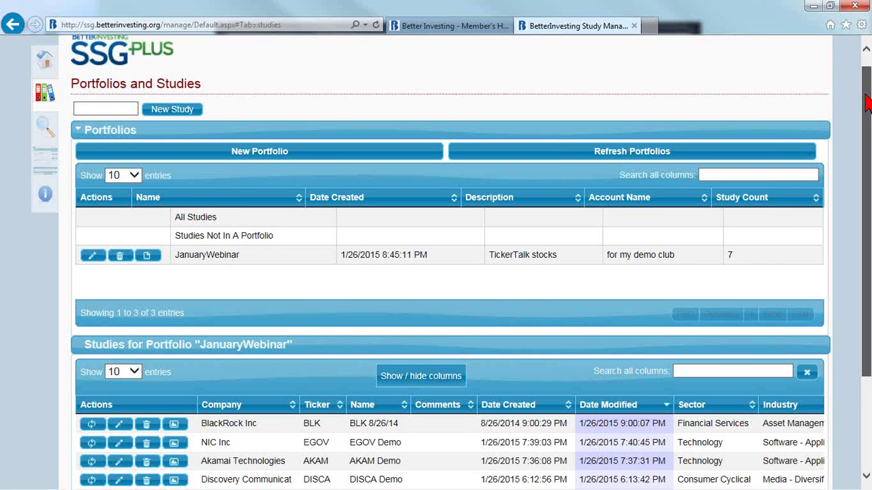
Remove the BlackRock study (BLK 8/26/14) from the JanuaryWebinar portfolio without deleting it permanently.
drag(867, 102, 867, 138)
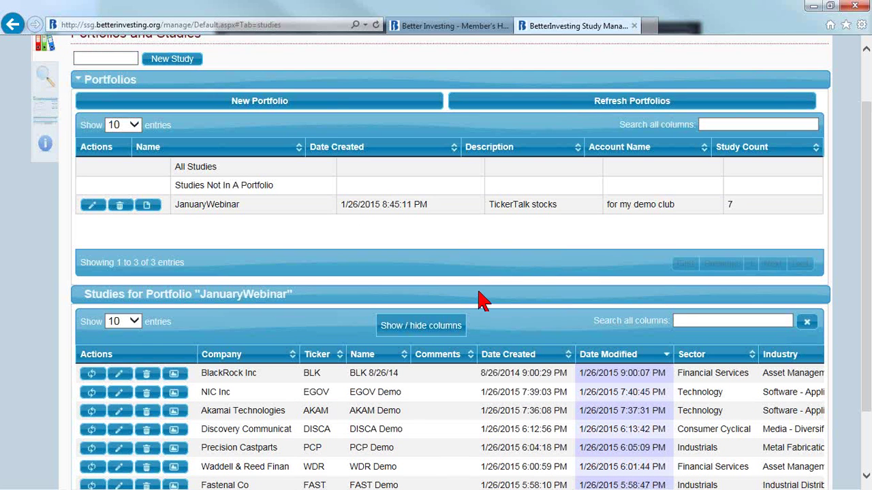
click(149, 379)
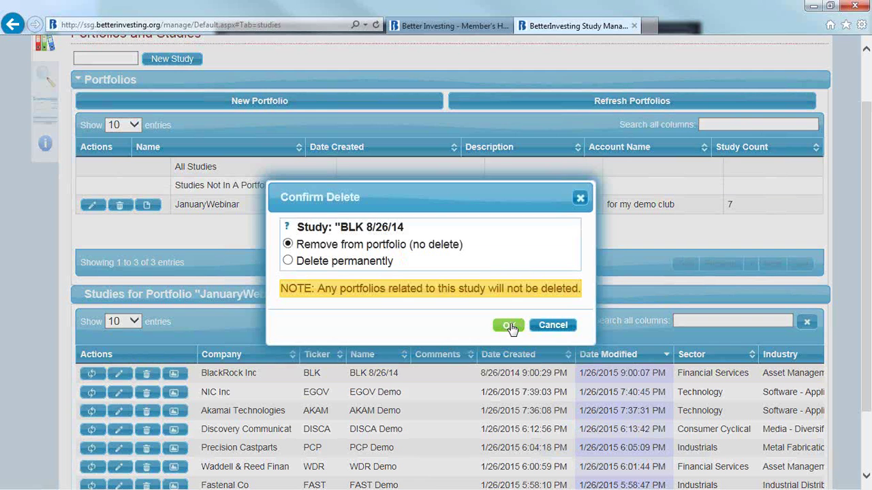
click(511, 327)
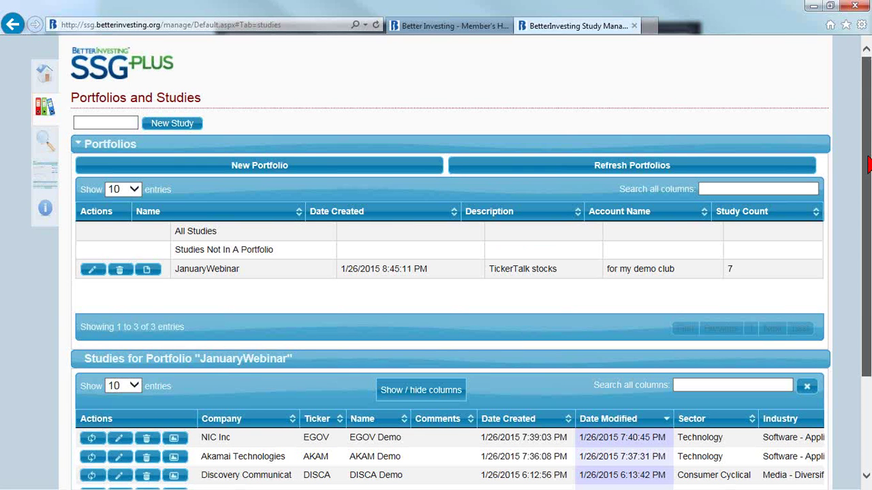
Open the Portfolio Quick Start Guide PDF from the SSGPlus help resources.
drag(868, 163, 865, 136)
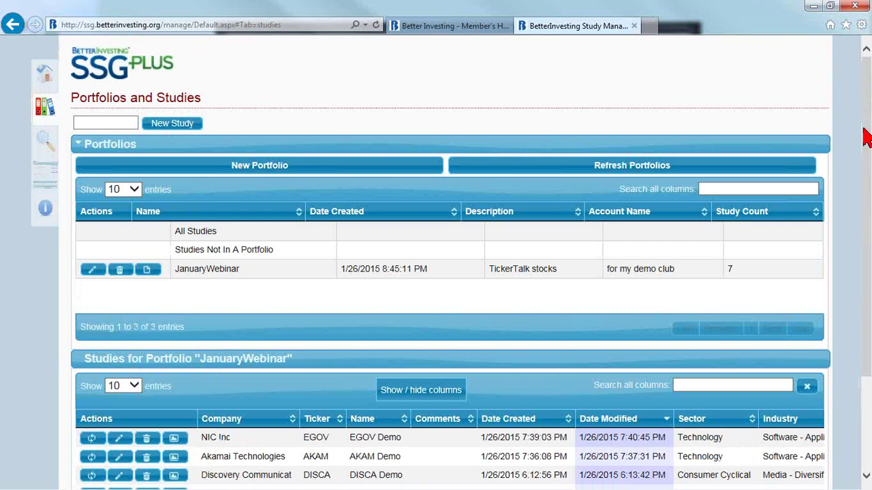
click(46, 210)
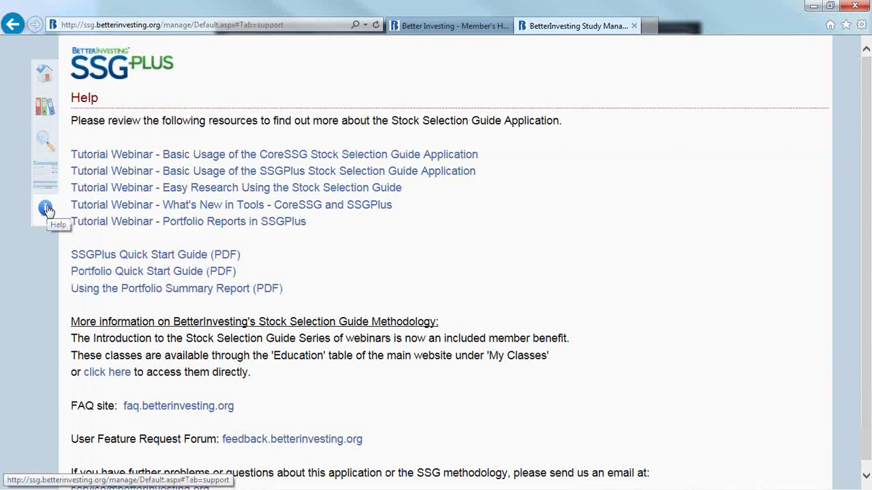
click(145, 272)
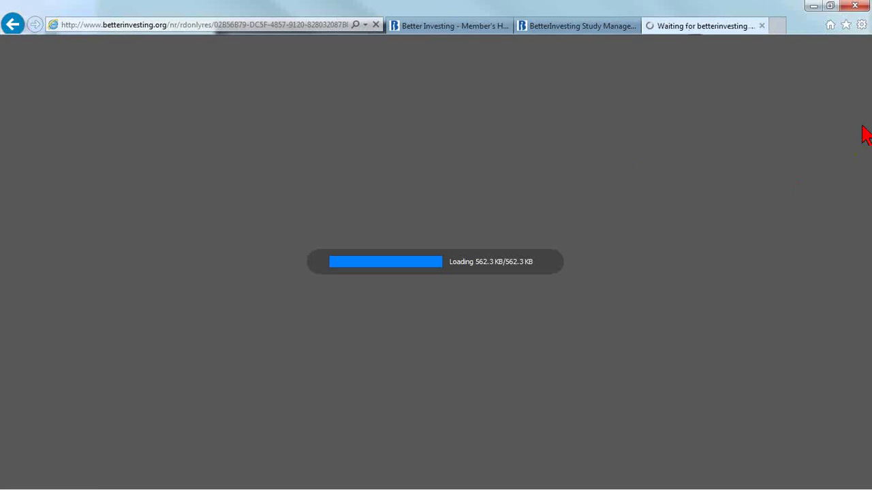
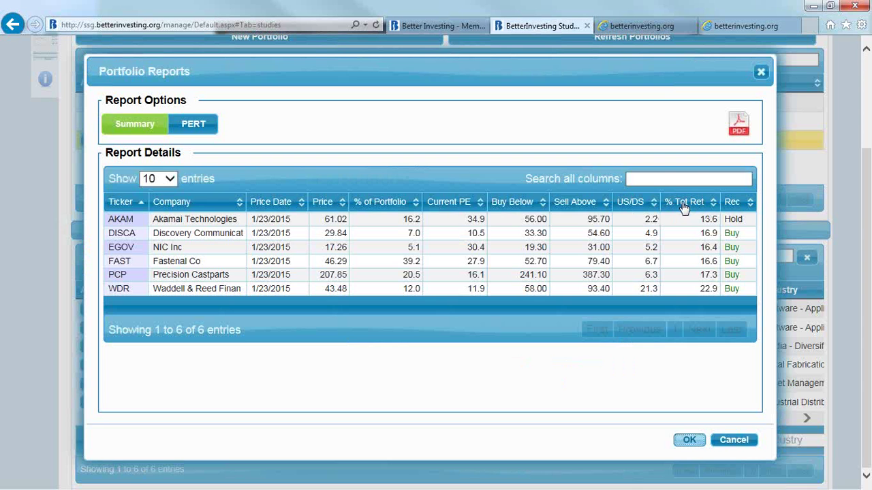
Sort the portfolio's summary report by % Tot Ret in ascending order and examine its PERT report through the five-year price columns.
click(686, 202)
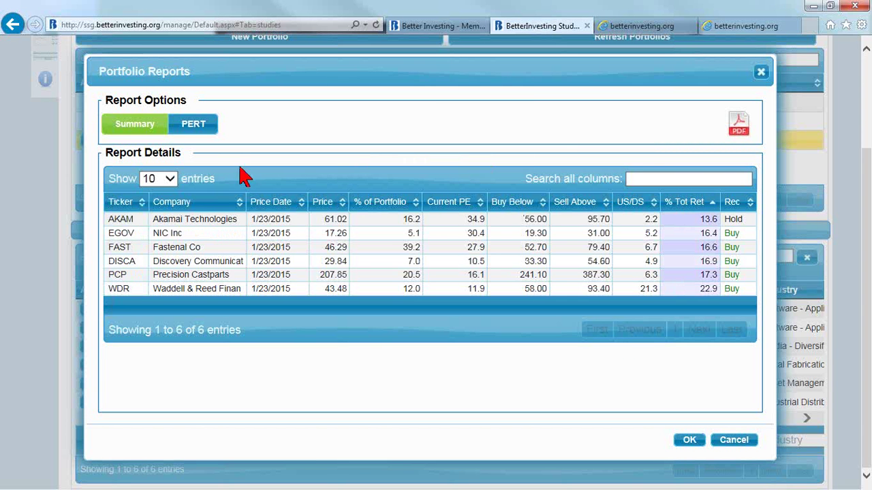
click(197, 126)
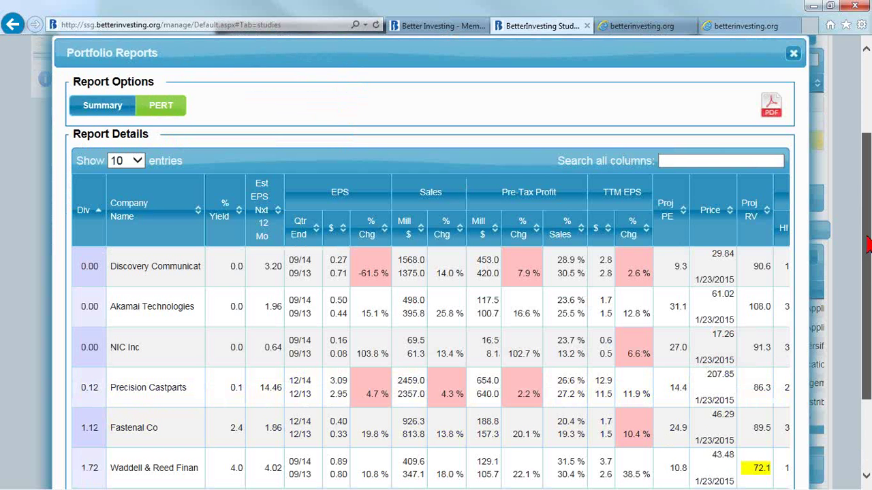
scroll(511, 389, down, 2)
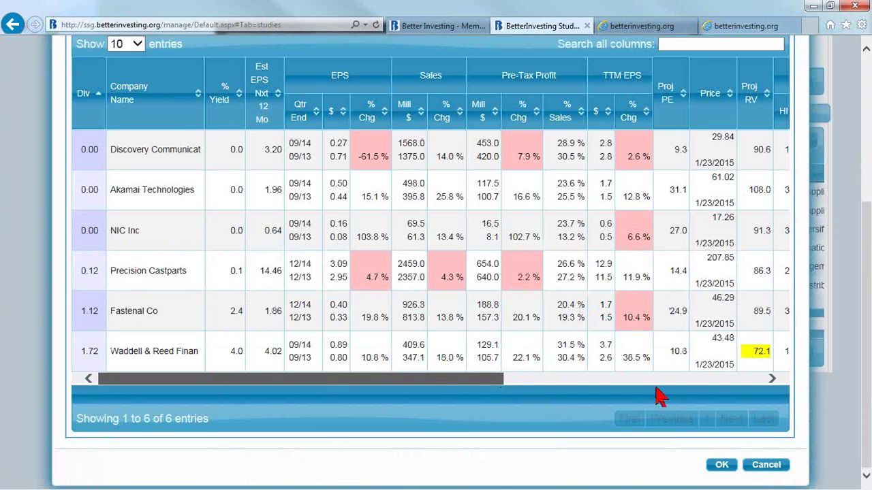
click(681, 378)
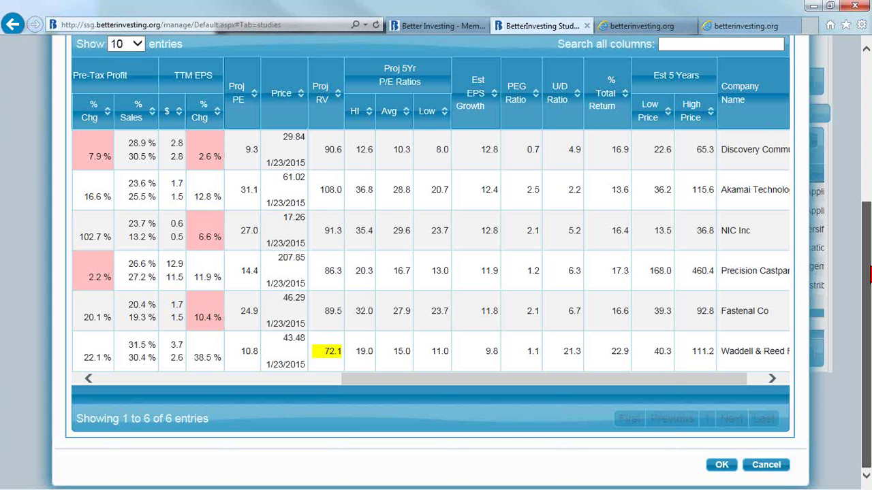
scroll(866, 273, up, 1)
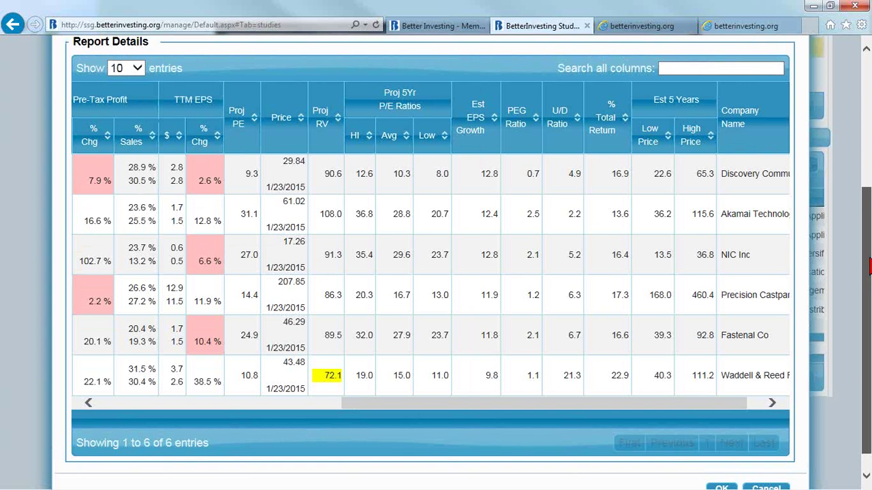
scroll(866, 273, up, 1)
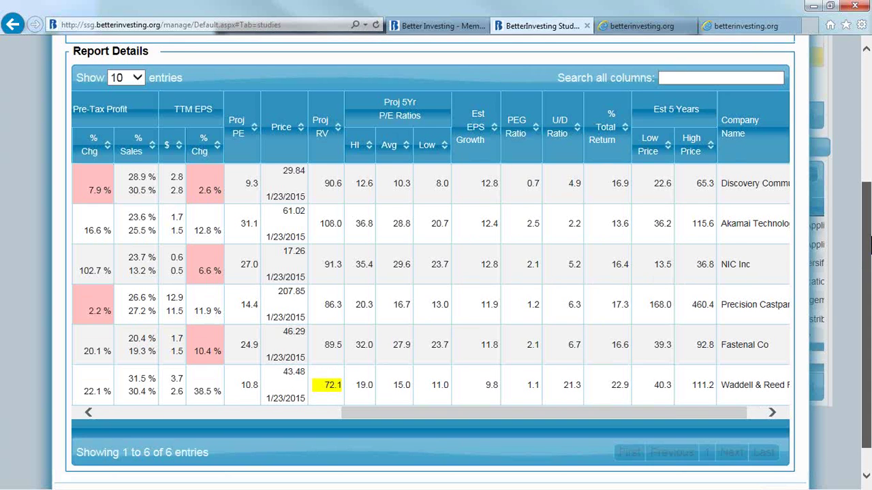
drag(870, 248, 870, 235)
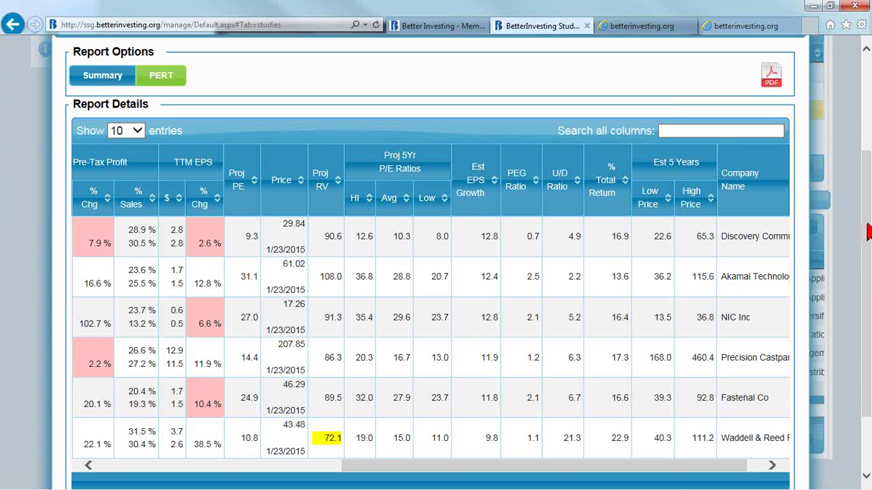
drag(868, 219, 868, 206)
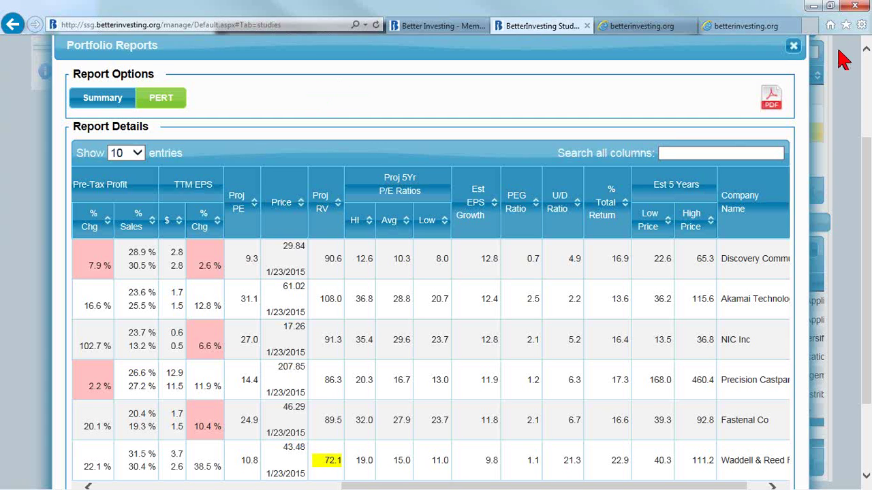
click(794, 49)
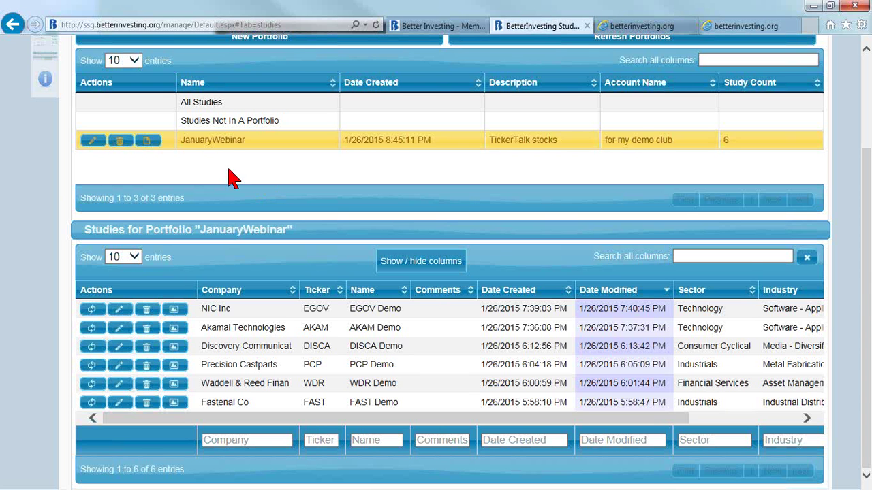
Reopen the JanuaryWebinar portfolio's summary report to check its total return figures, and close it.
click(147, 140)
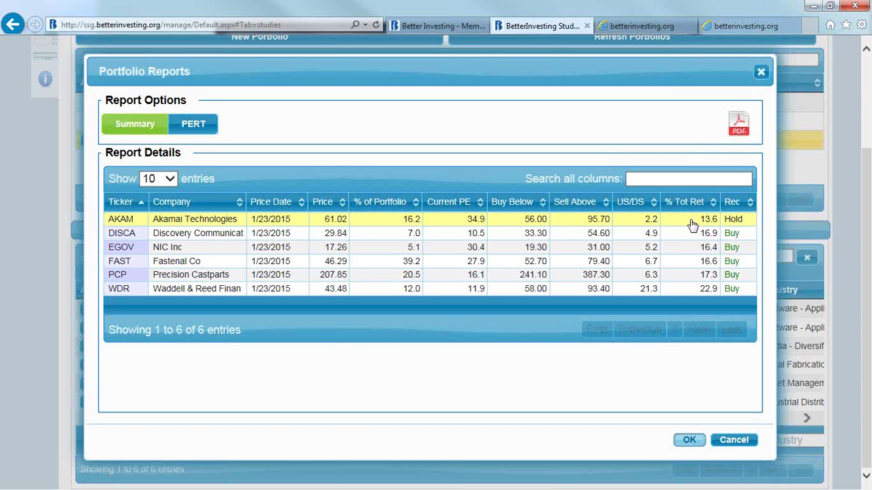
click(762, 73)
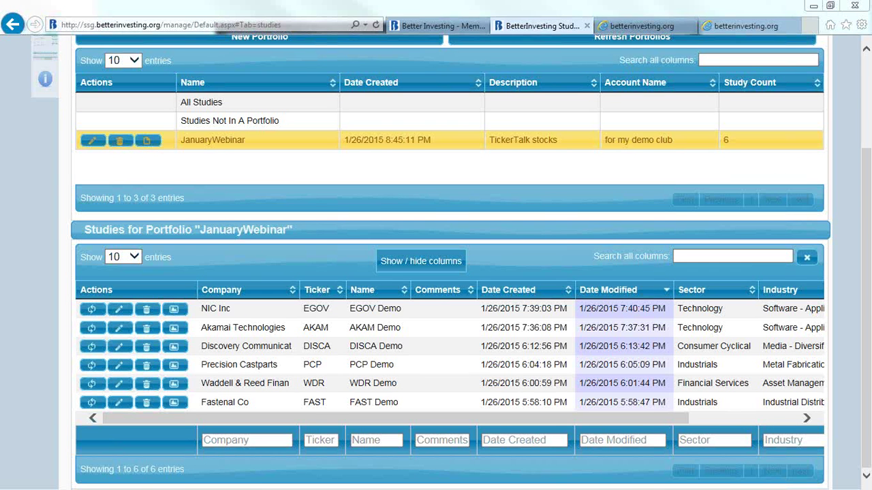
Switch to the Firefox window and view the Texas Roadhouse (TXRH) study at a reduced page zoom.
drag(0, 122, 330, 24)
click(438, 10)
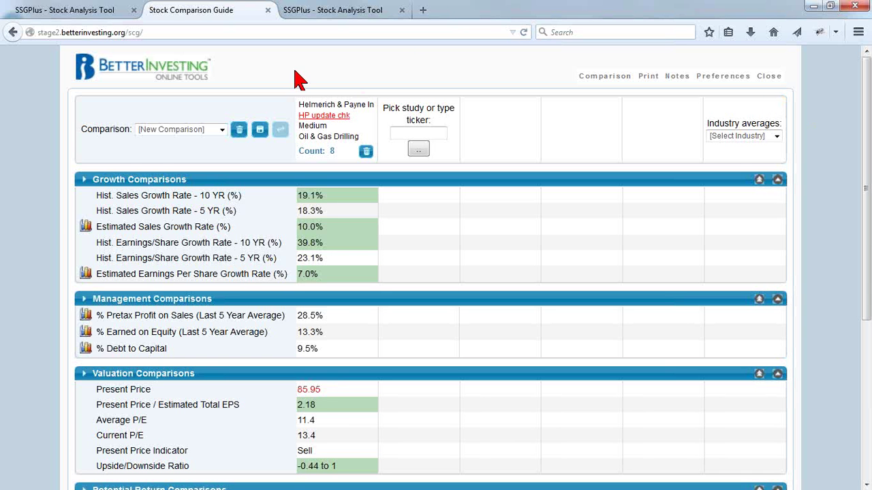
click(72, 14)
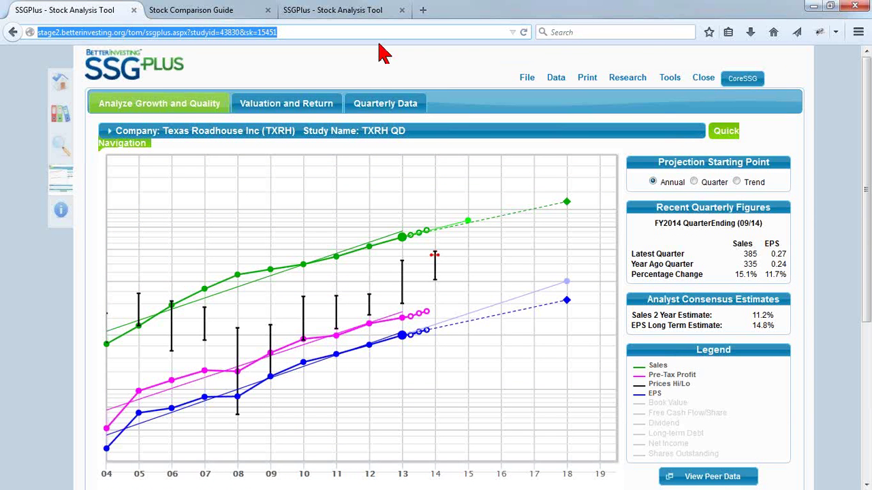
key(ctrl+minus)
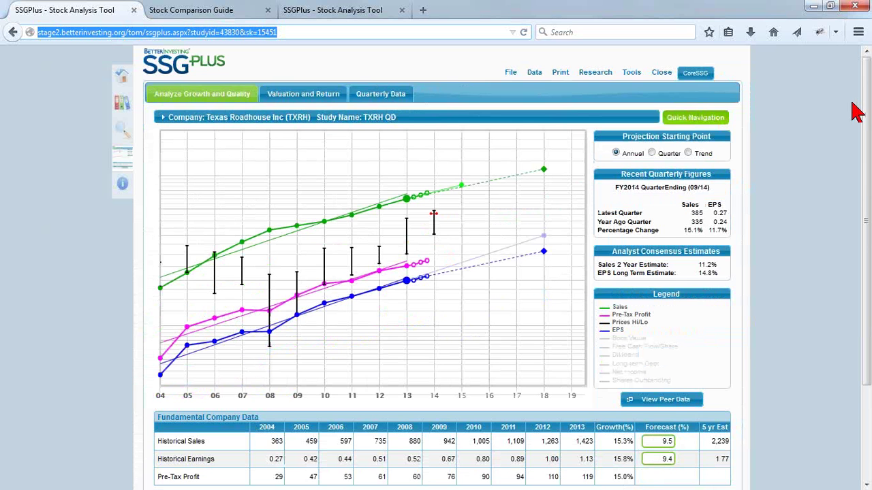
mouse_move(534, 162)
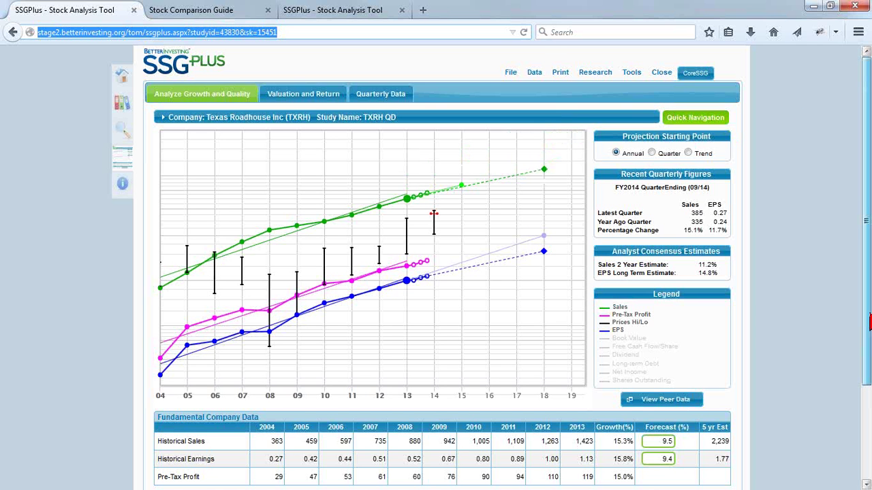
drag(870, 320, 870, 284)
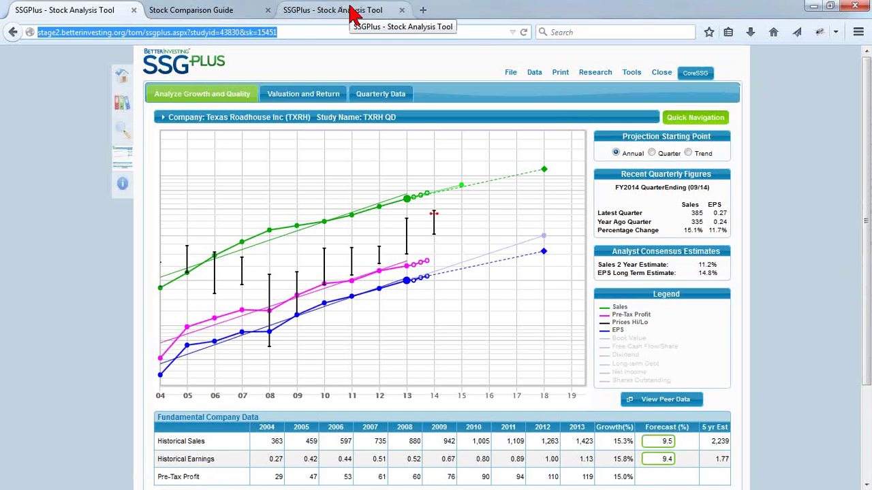
Look through the study's file and data commands and view its annual data table without changing it.
click(511, 76)
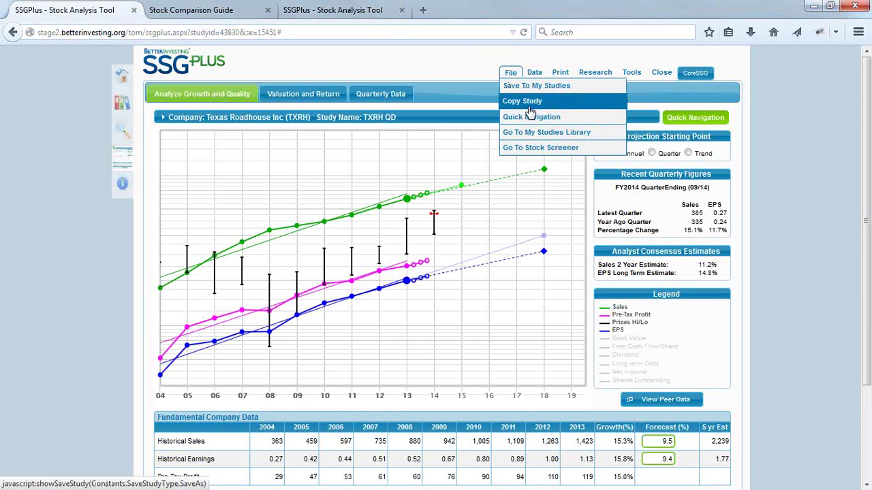
mouse_move(539, 73)
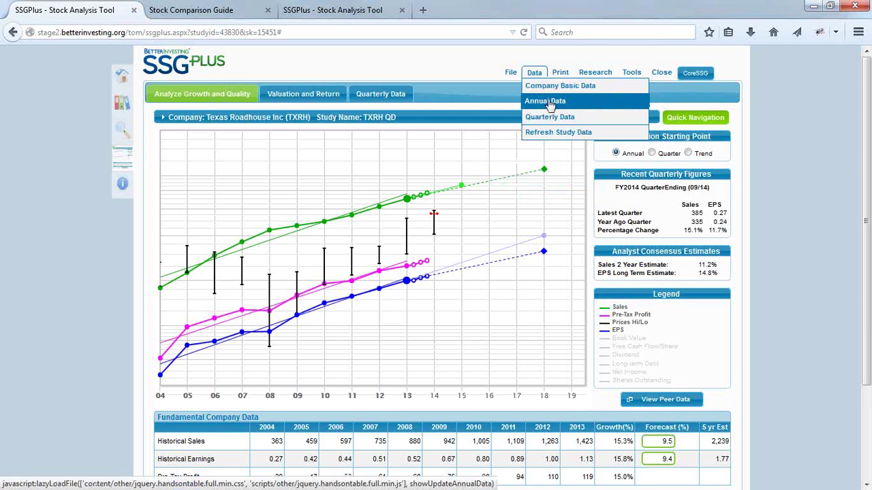
click(549, 103)
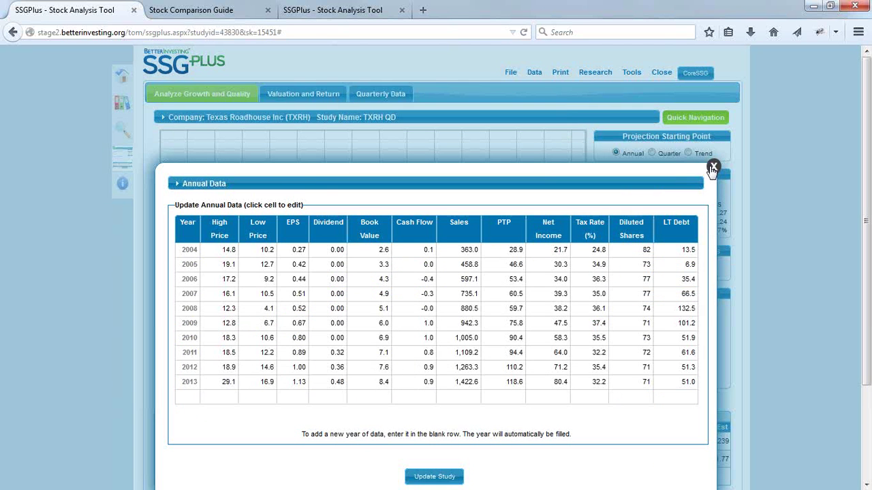
click(713, 167)
View the sharing options for the Texas Roadhouse study and dismiss the dialogs without sharing it.
mouse_move(631, 74)
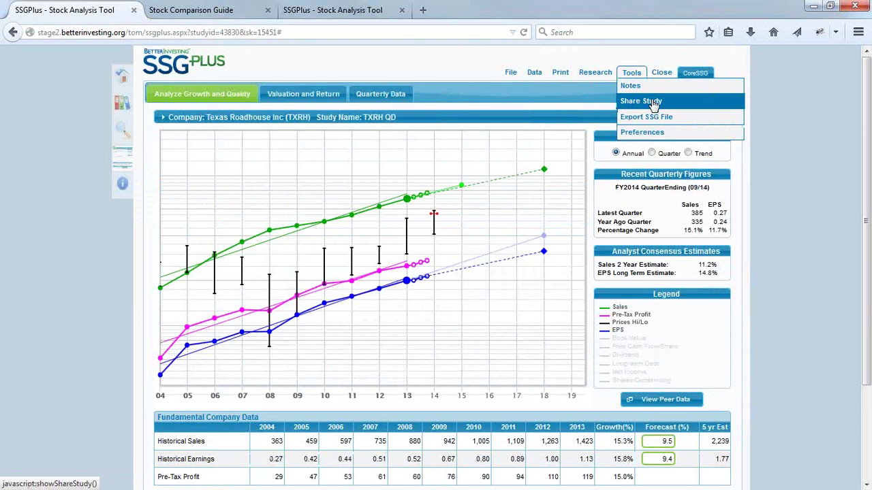
click(651, 102)
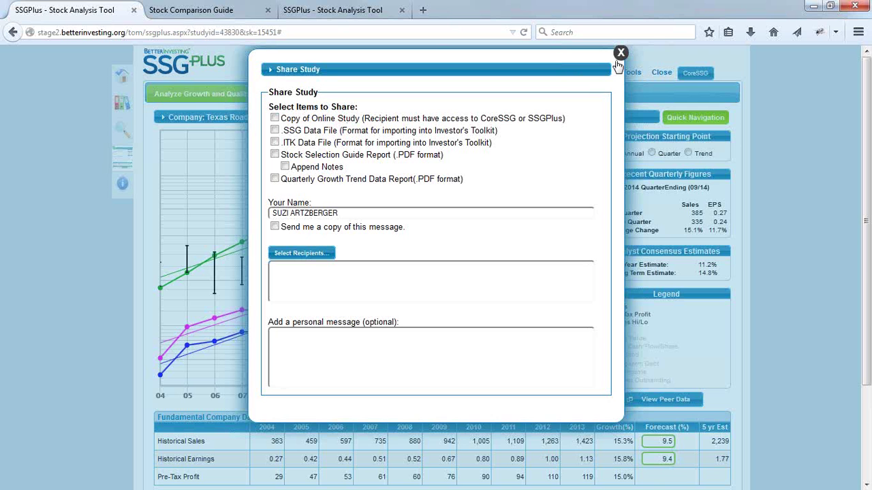
click(843, 109)
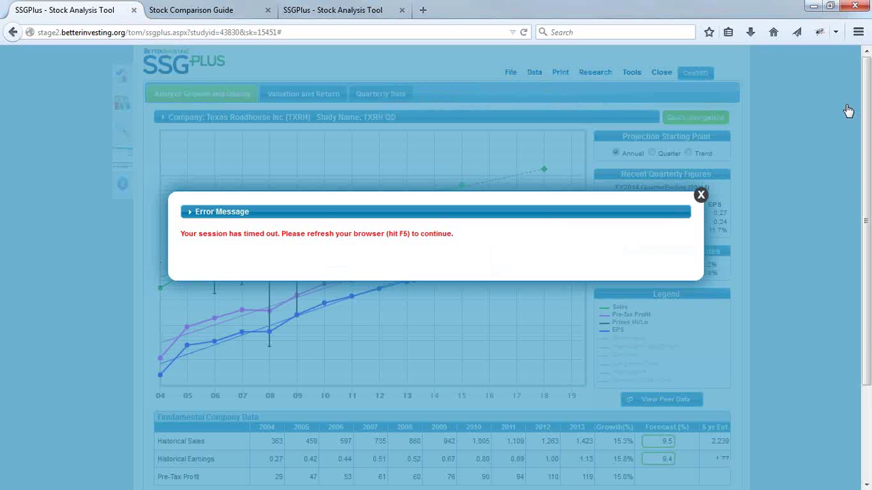
click(701, 197)
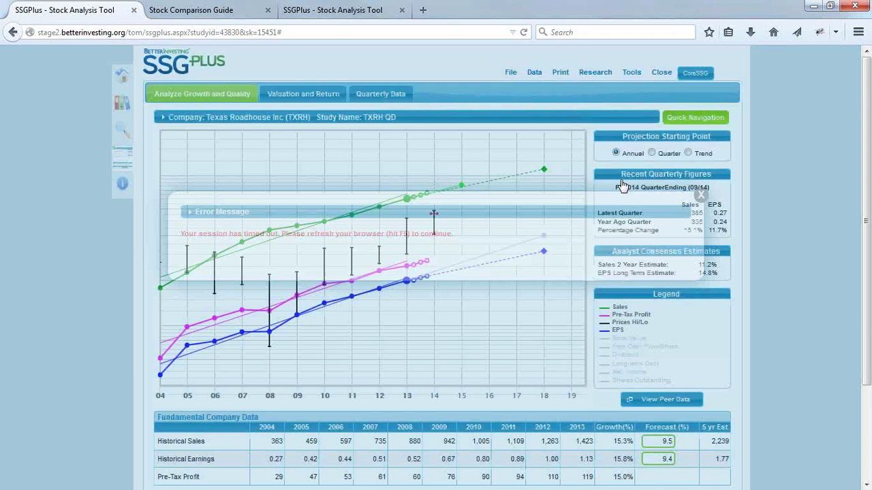
Add the VOD 10/22/14 study to the Stock Comparison Guide and include the Oil & Gas Drilling industry averages.
click(333, 11)
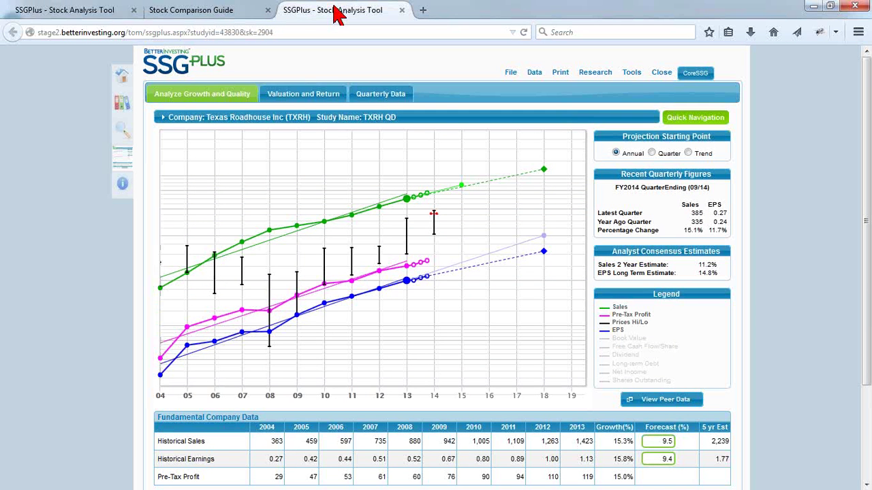
click(207, 20)
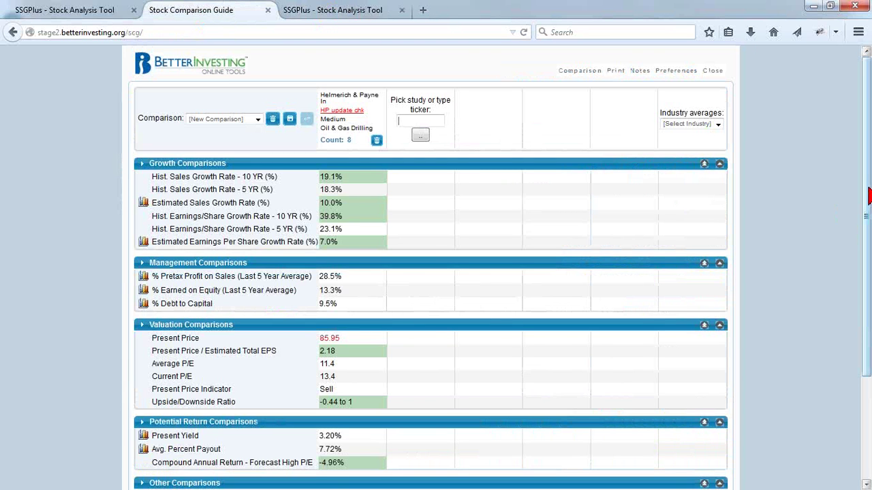
click(258, 120)
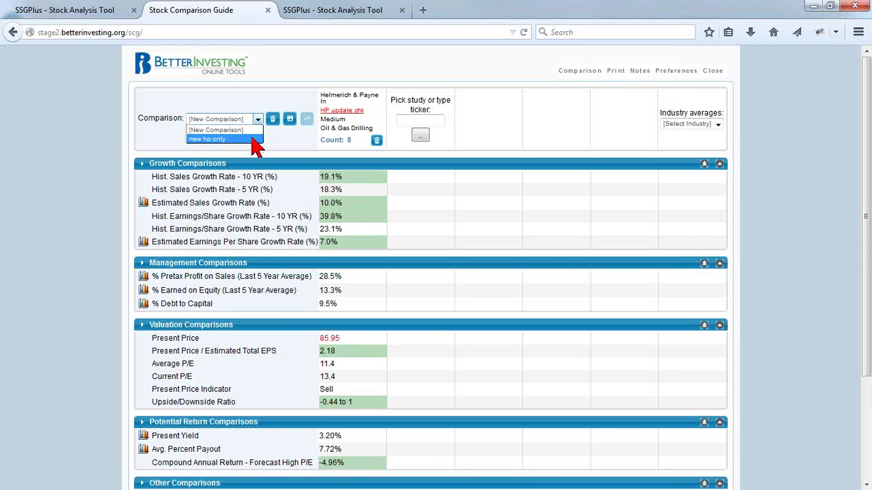
click(290, 140)
click(425, 119)
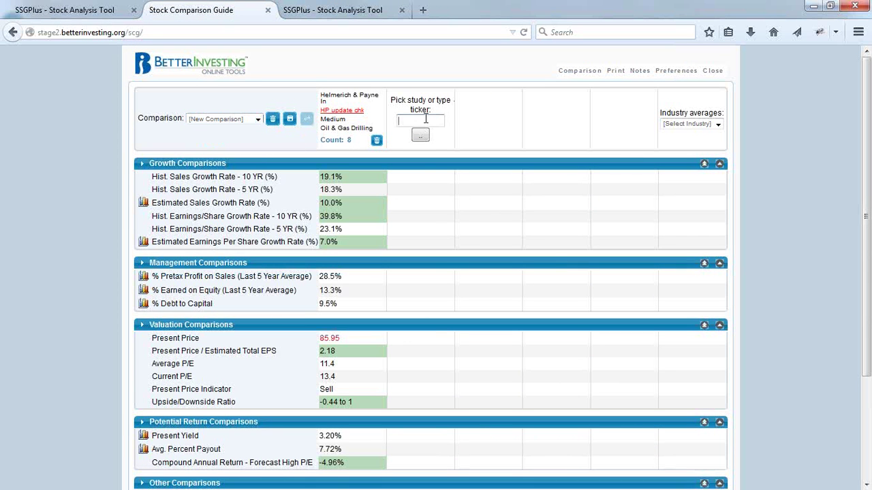
click(421, 136)
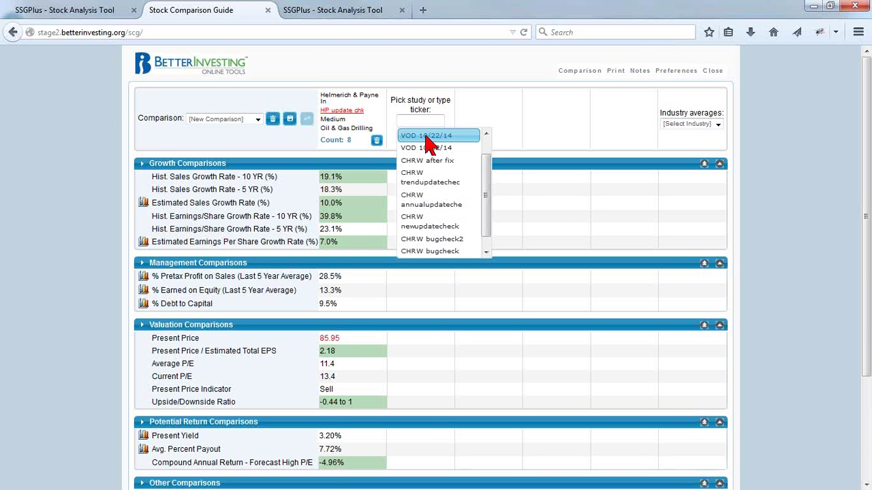
click(427, 139)
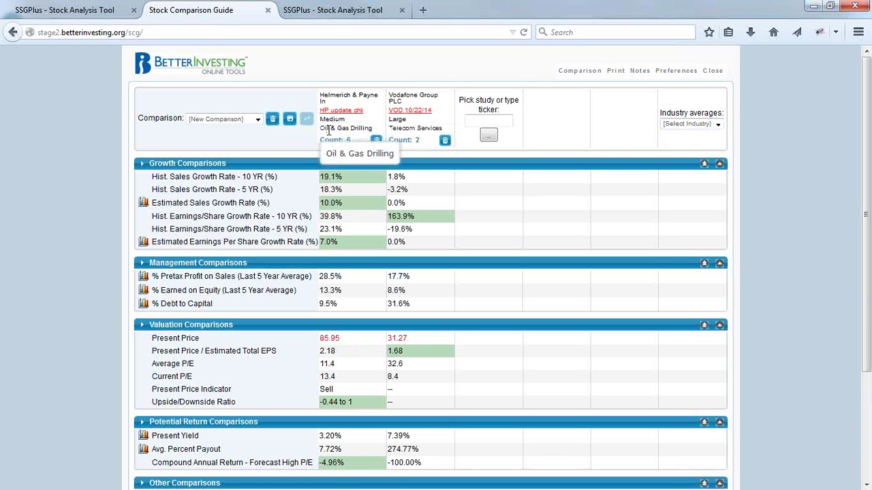
click(717, 124)
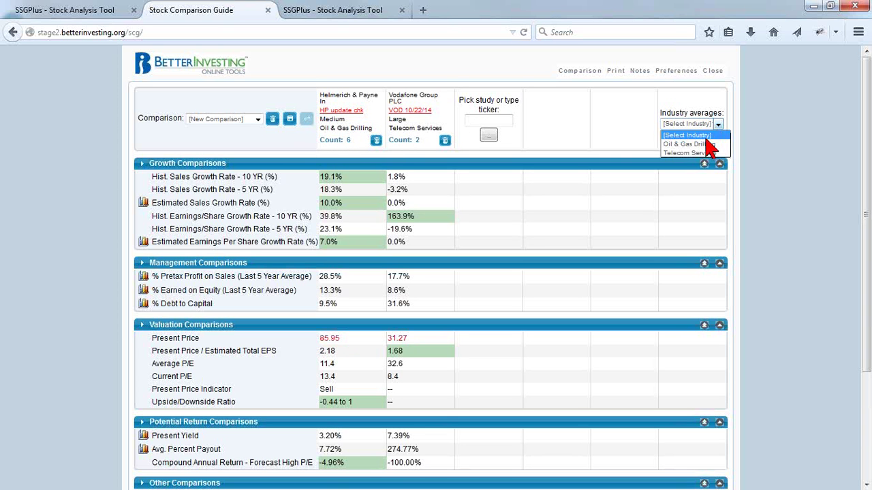
click(706, 145)
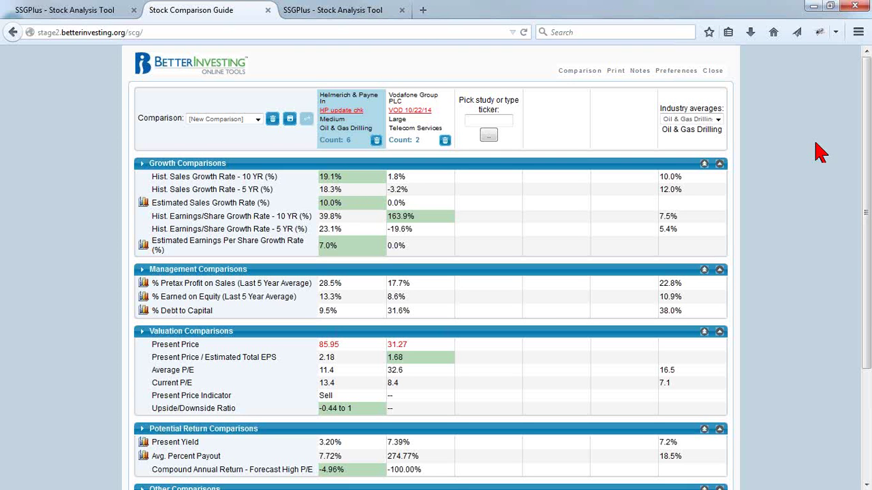
Return to the working Texas Roadhouse study and close the SSGPlus browser tab whose session timed out.
click(332, 17)
click(165, 32)
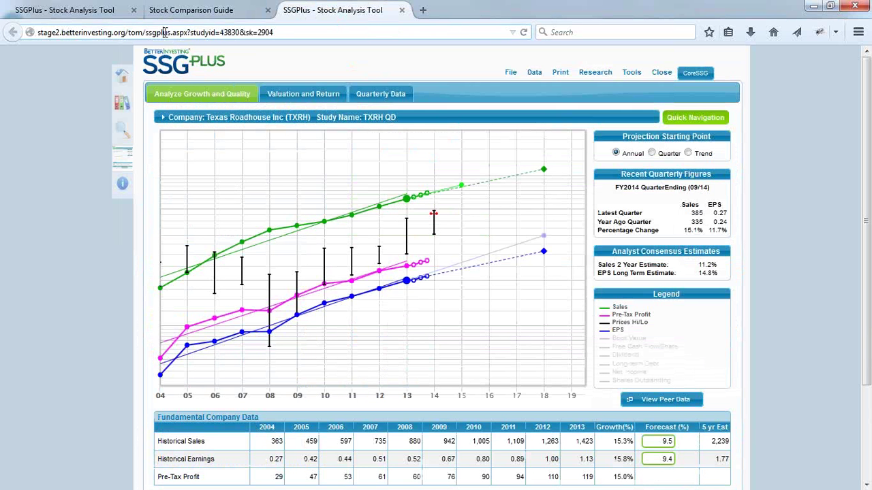
click(134, 9)
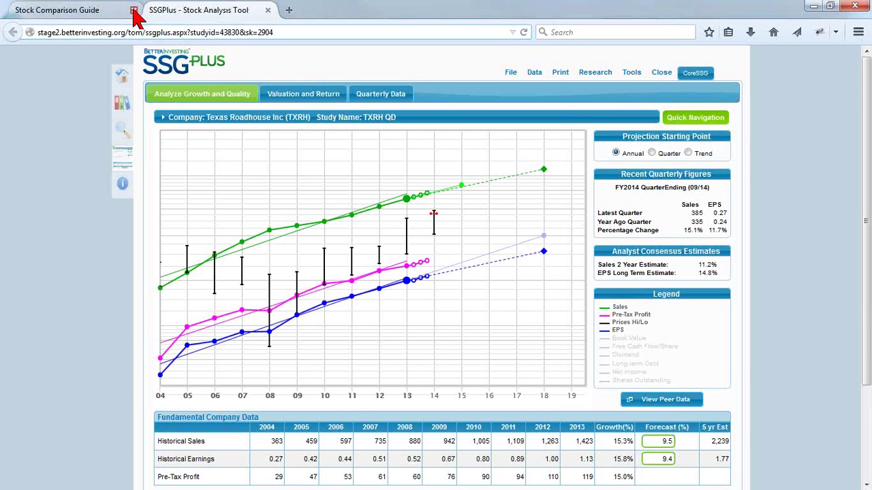
Show the Texas Roadhouse study in CoreSSG and advance through its steps to Total Debt, reading the education text there.
click(694, 73)
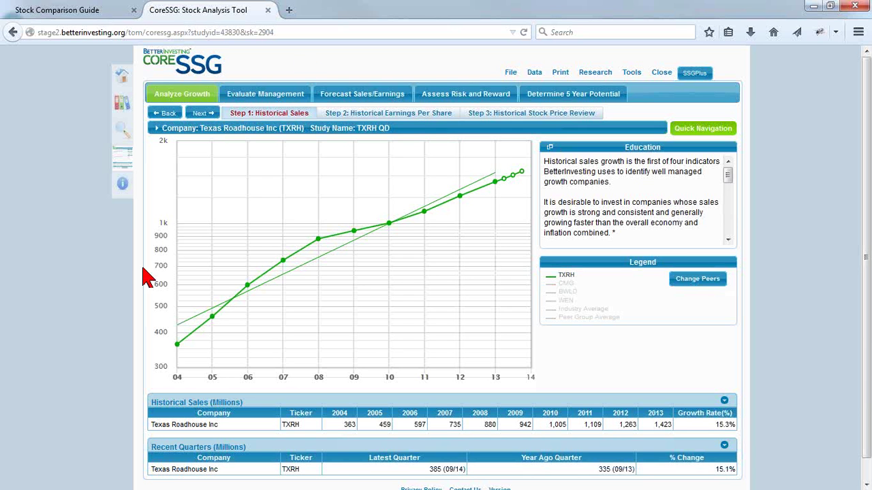
mouse_move(448, 206)
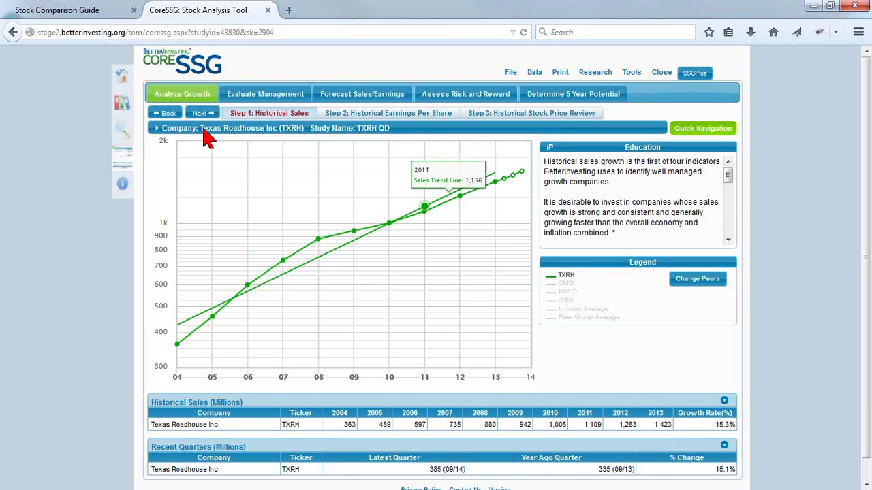
click(202, 115)
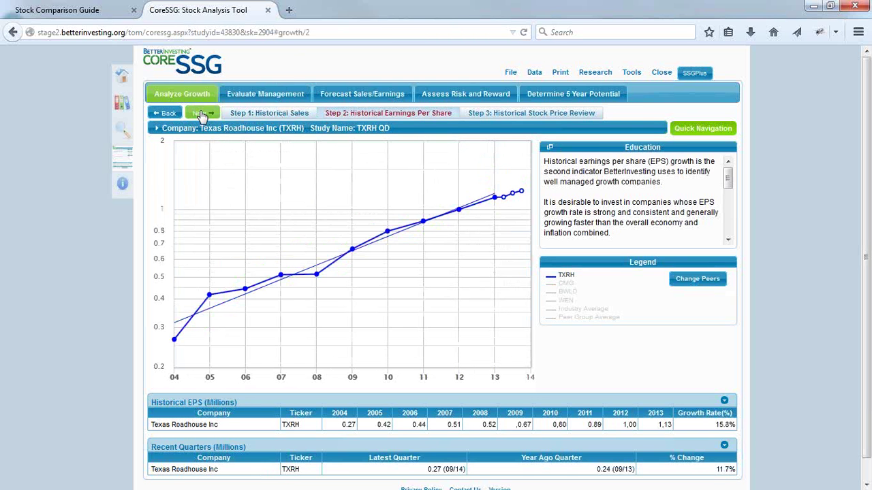
click(202, 115)
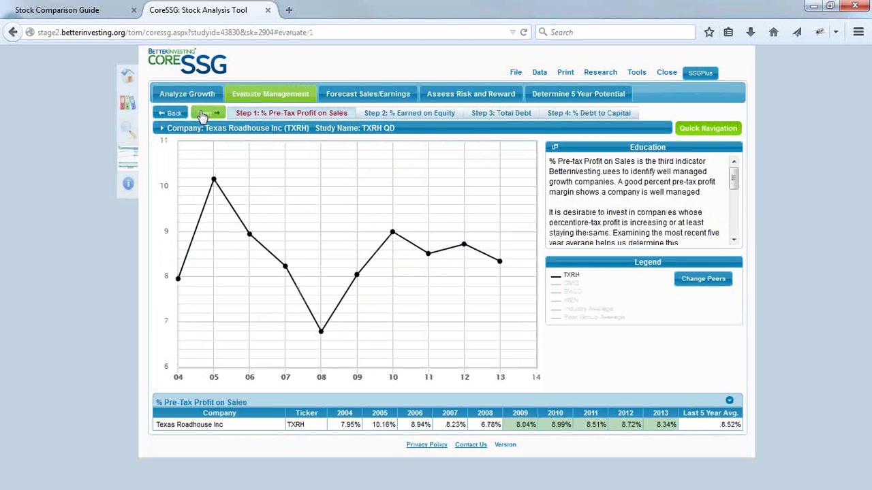
click(202, 114)
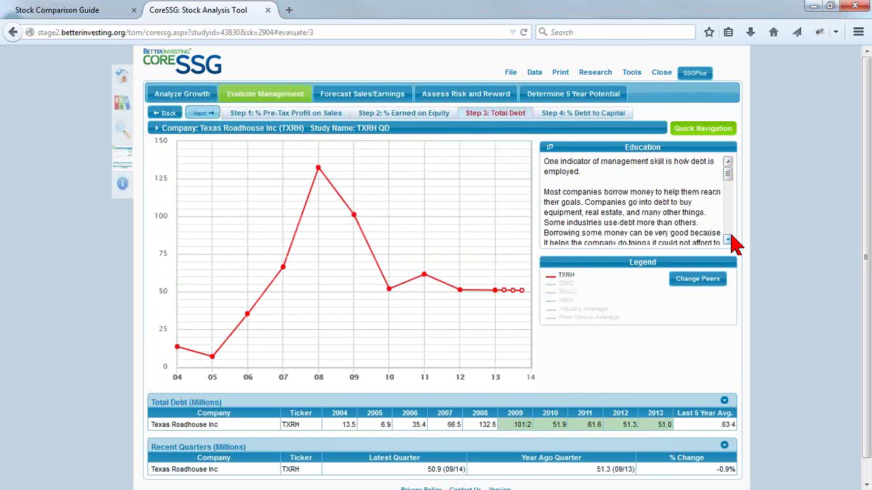
scroll(732, 245, down, 5)
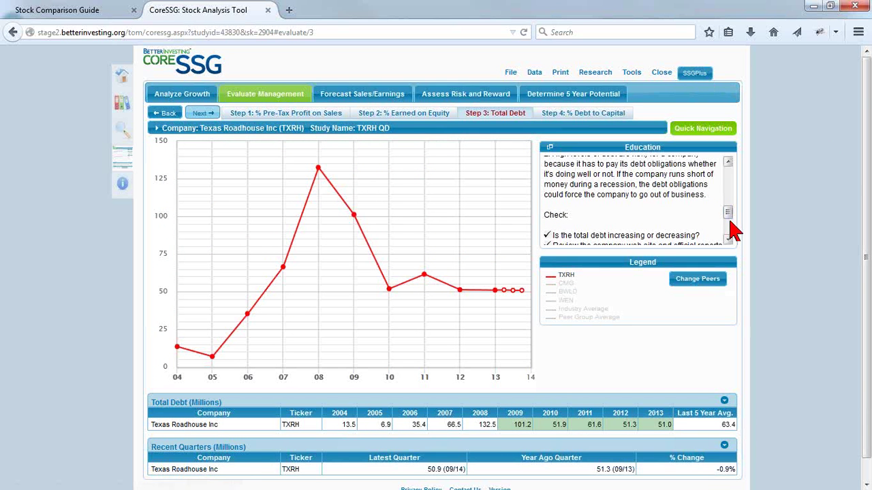
drag(727, 214, 728, 171)
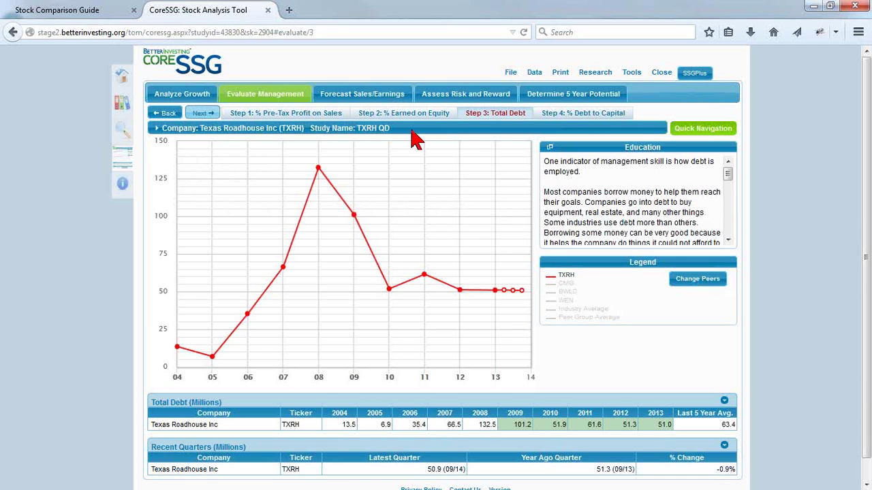
Toggle the Texas Roadhouse study between the SSGPlus and CoreSSG views to compare them, ending in SSGPlus.
click(699, 75)
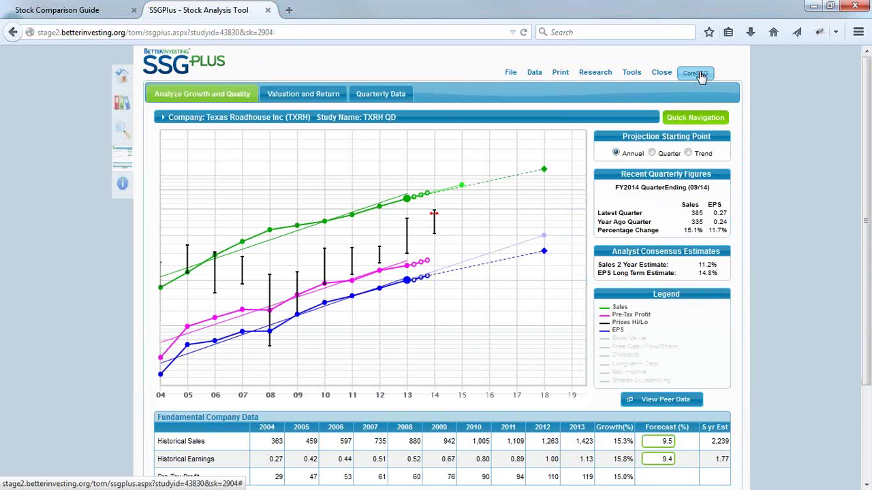
click(700, 74)
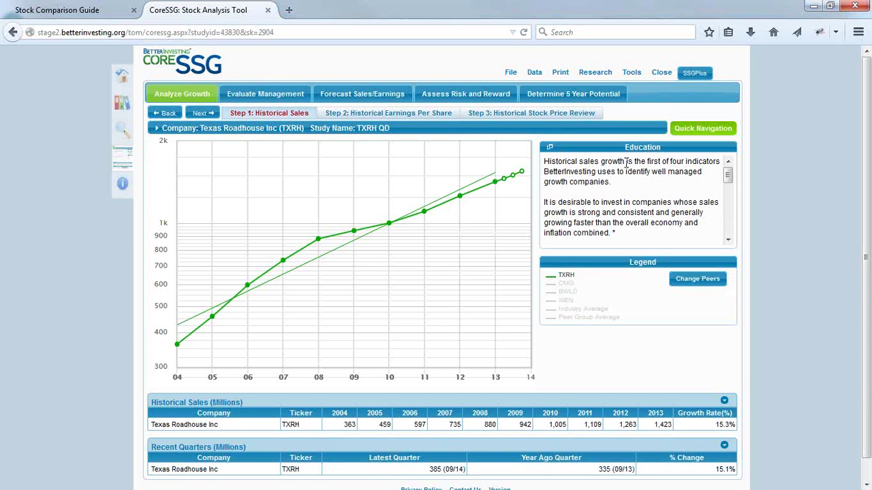
click(694, 72)
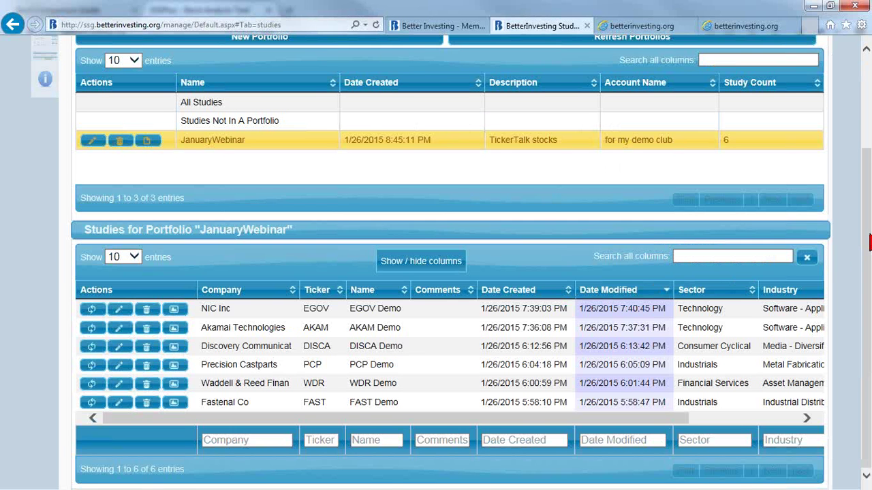
Switch to the Internet Explorer window, view the SSGPlus help resources, and open the member site's Webinar Recordings page.
drag(868, 237, 868, 121)
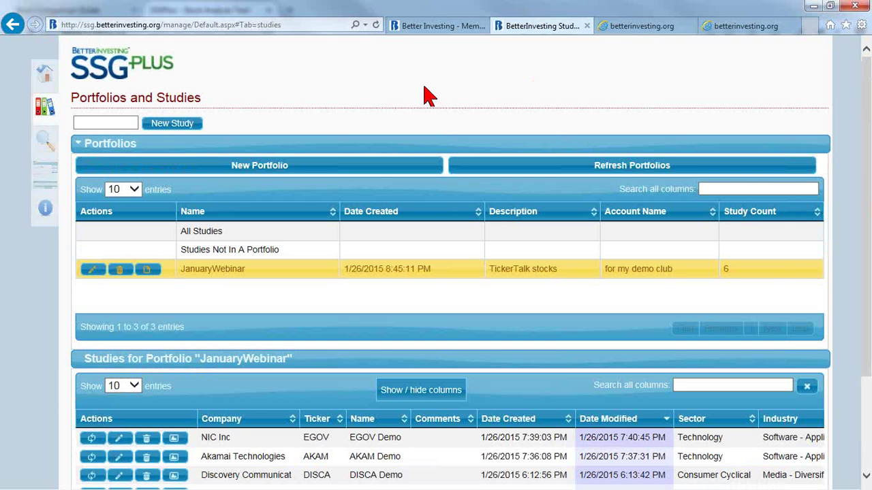
click(46, 210)
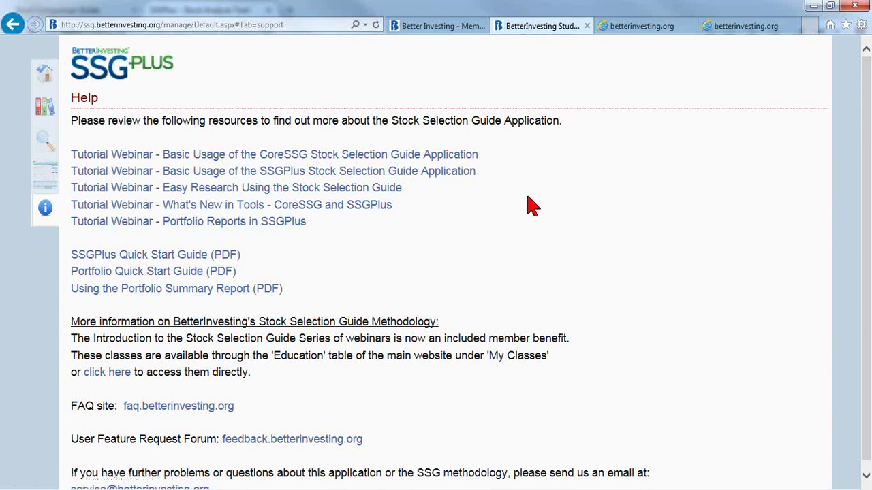
click(439, 27)
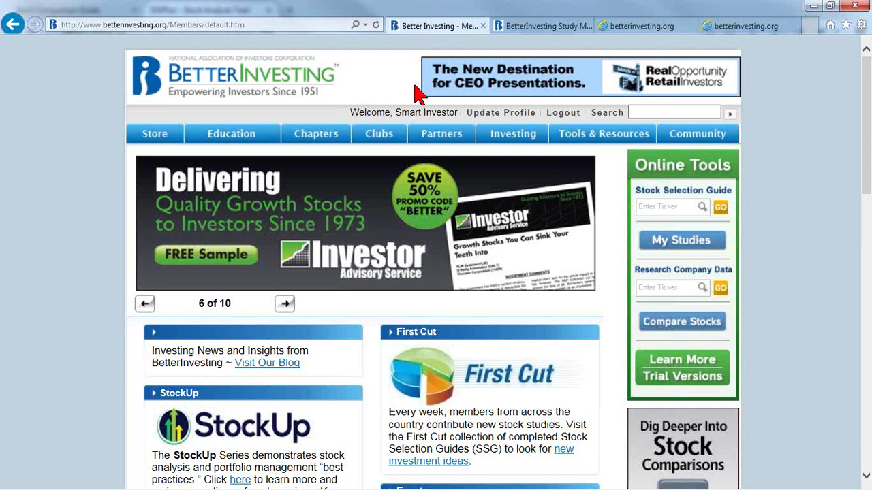
mouse_move(594, 134)
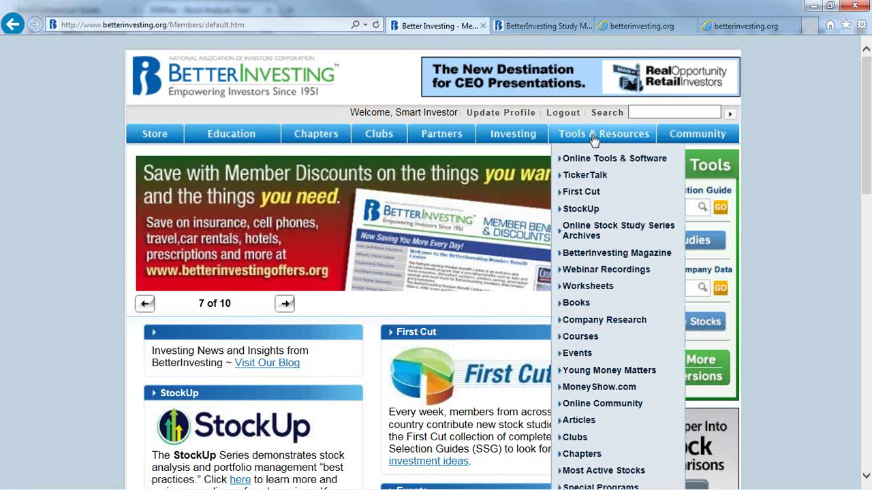
click(614, 271)
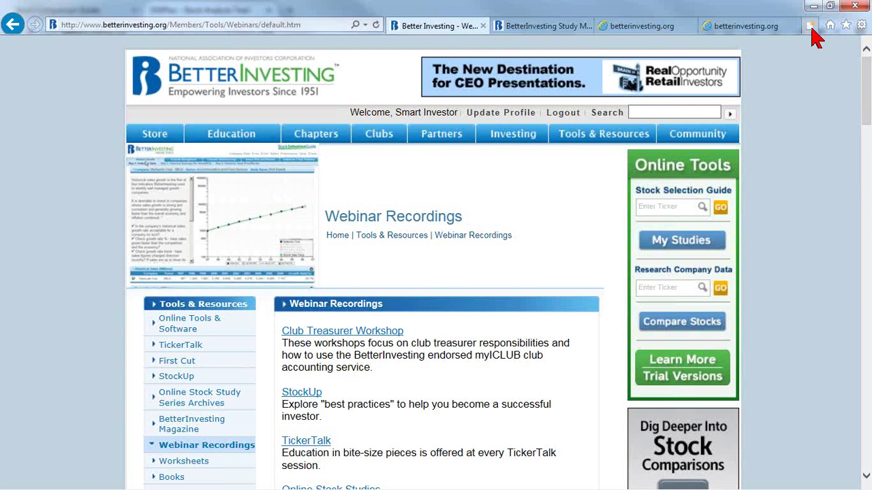
click(809, 27)
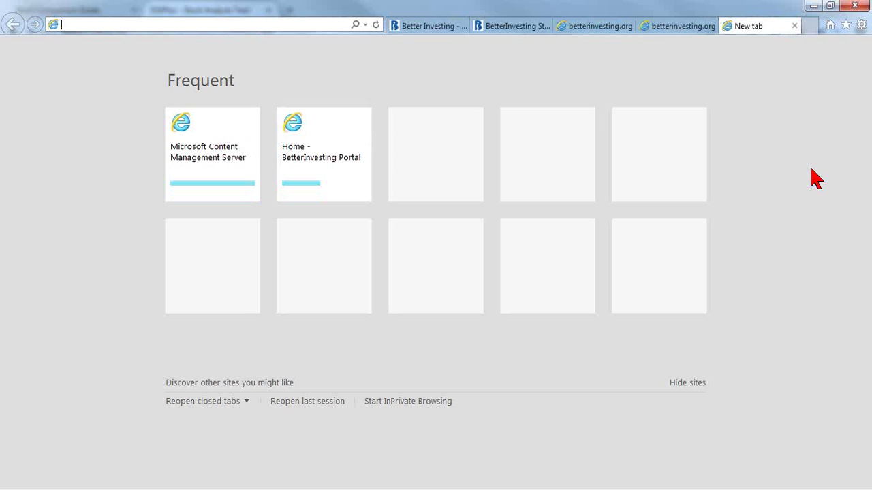
text(www.youtub)
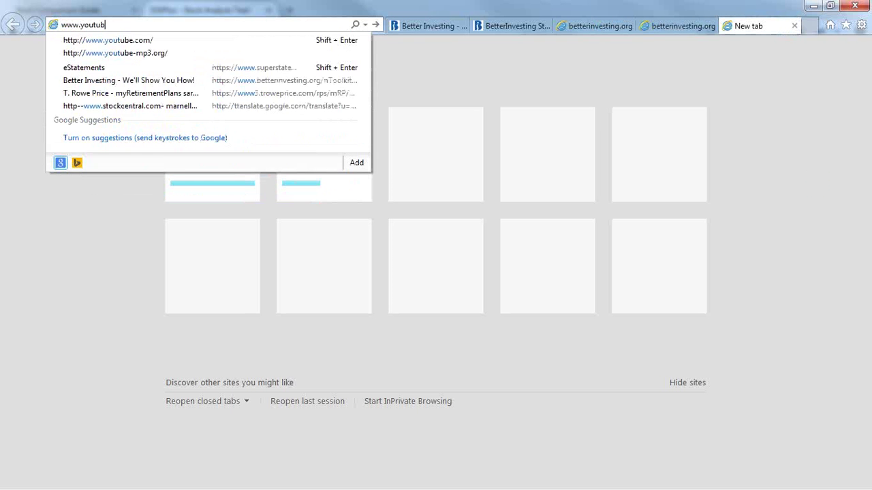
text(e.com/betteri)
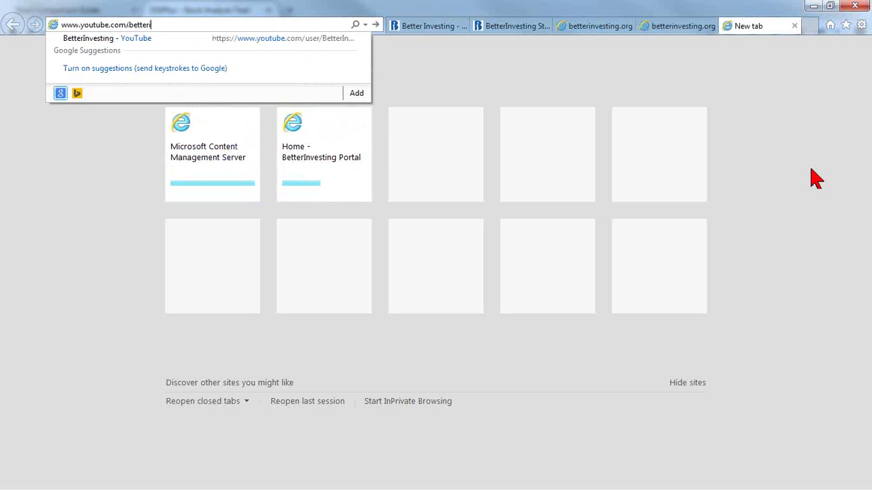
text(nvesting)
key(Return)
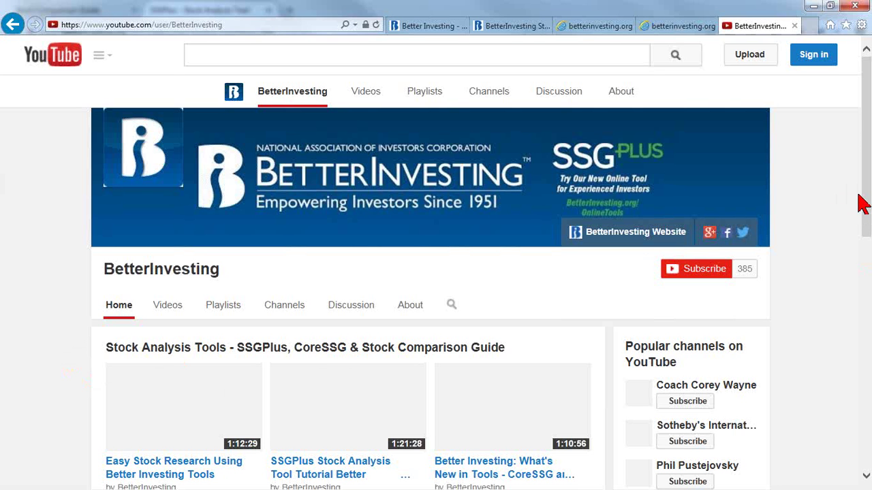
scroll(860, 203, down, 1)
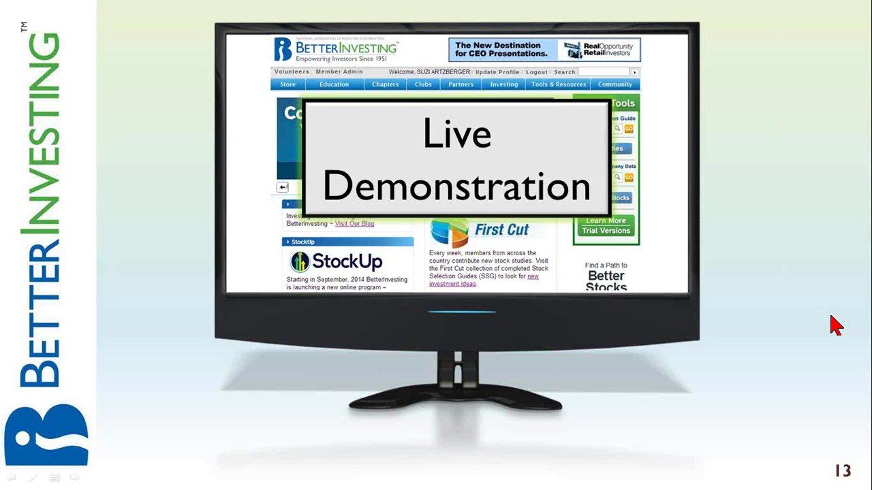
key(Right)
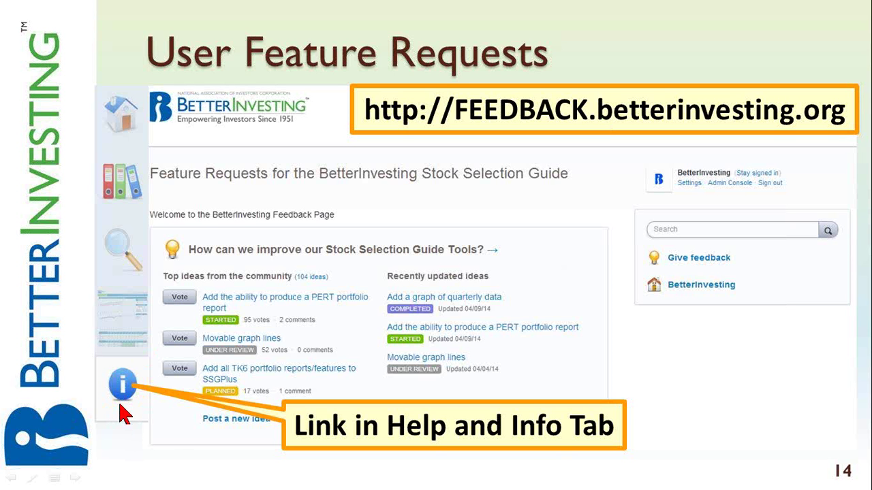
key(Right)
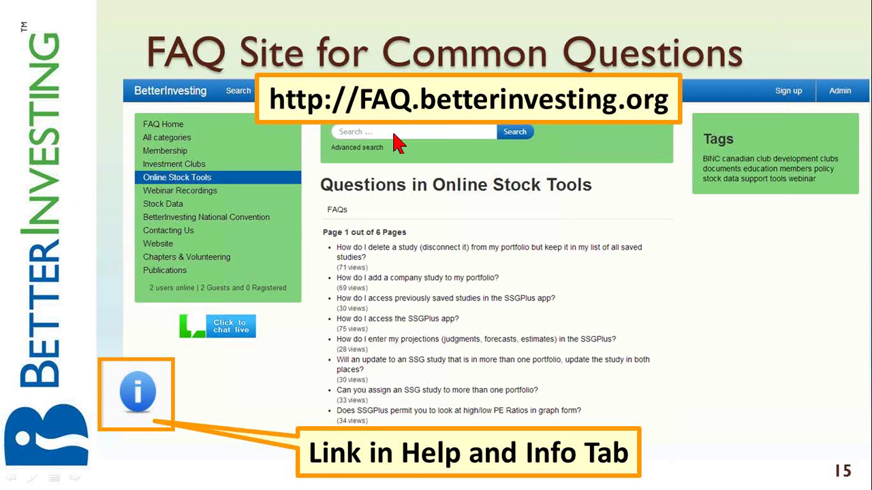
click(151, 417)
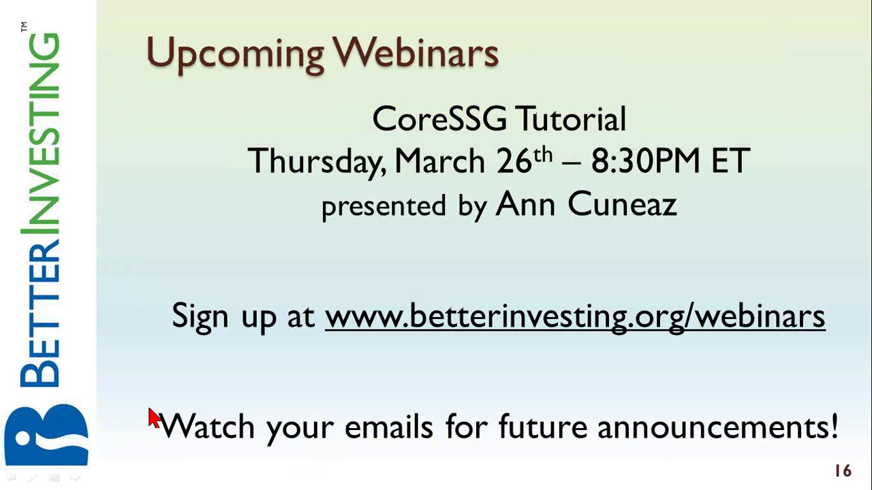